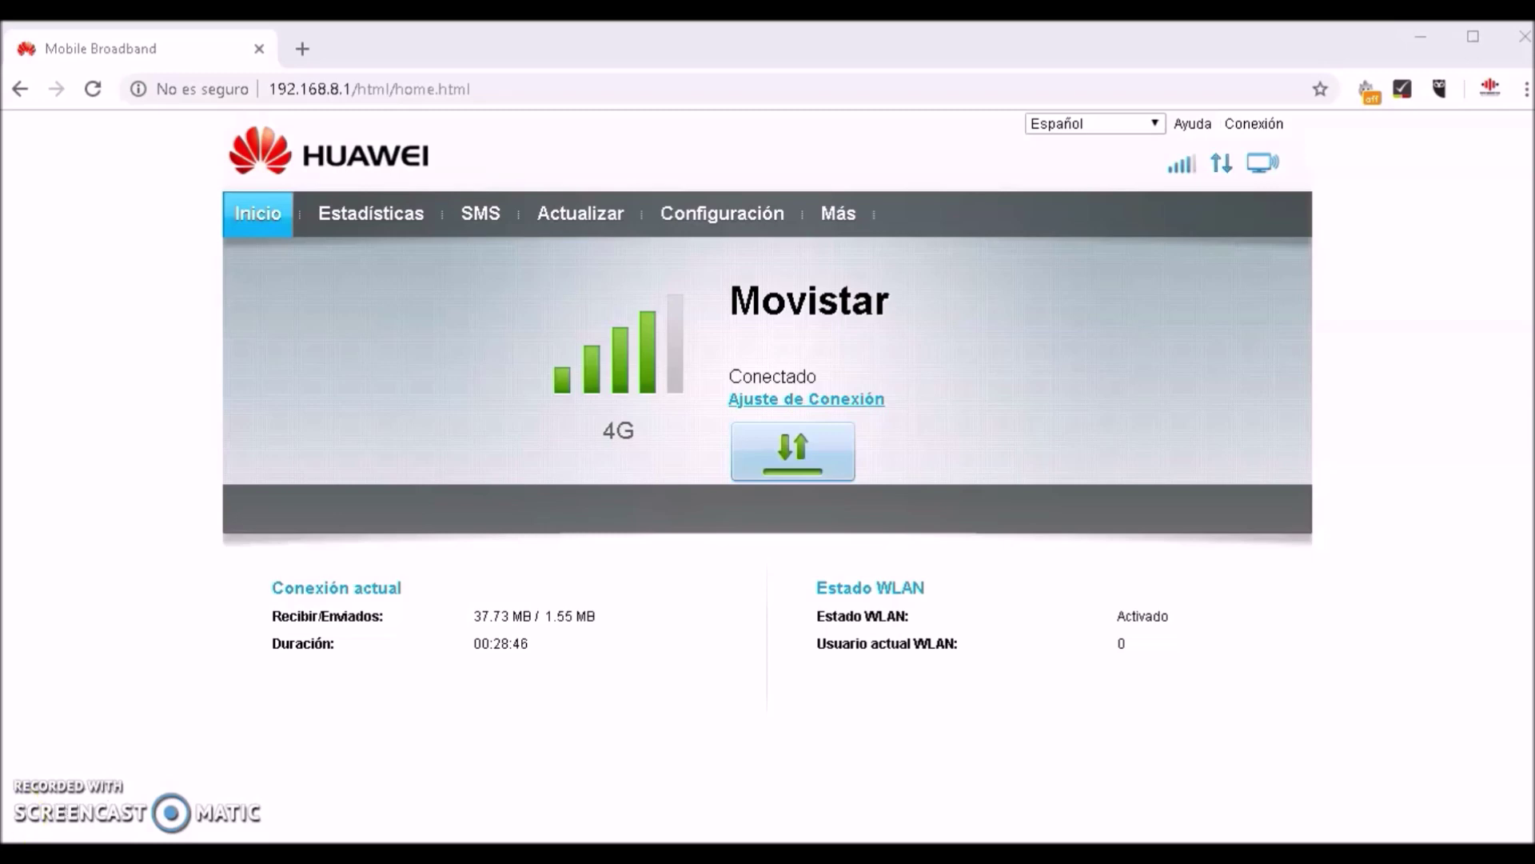
Open Configuración and enter the administrator username and password
click(504, 93)
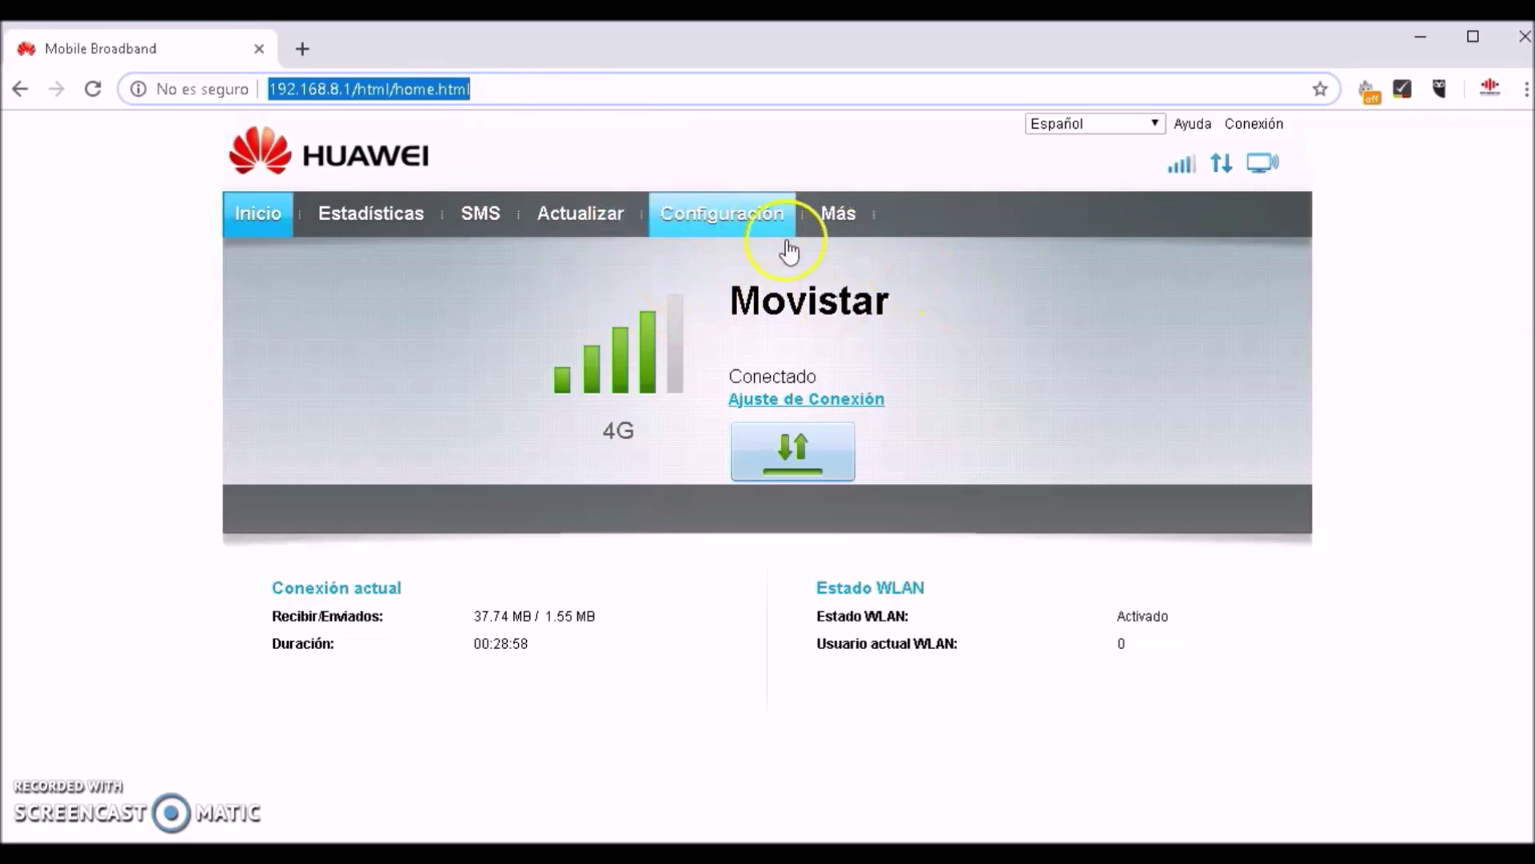
click(730, 221)
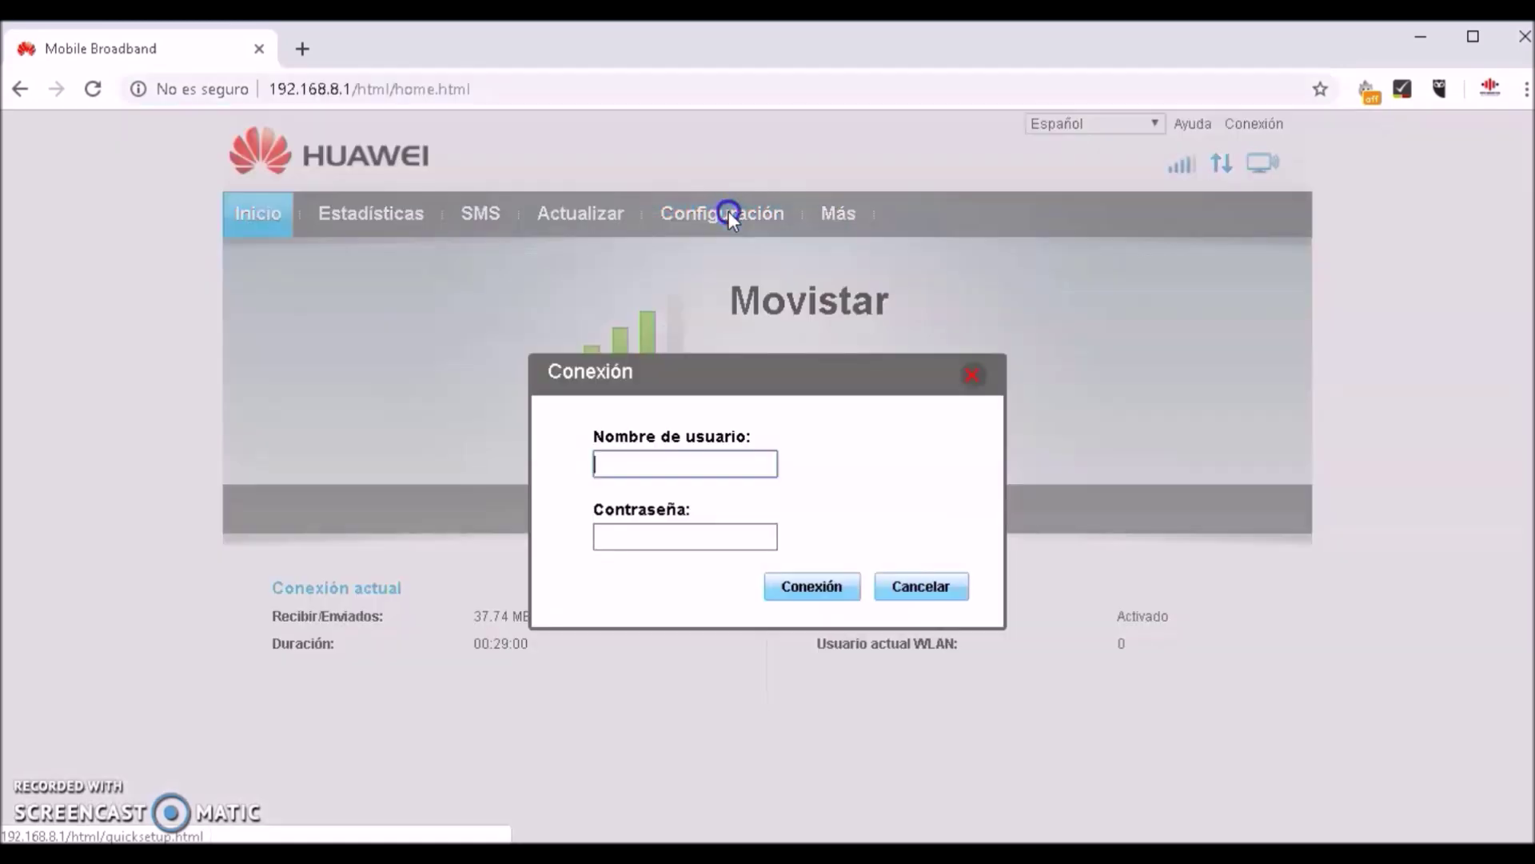
click(678, 462)
text(admin)
click(662, 539)
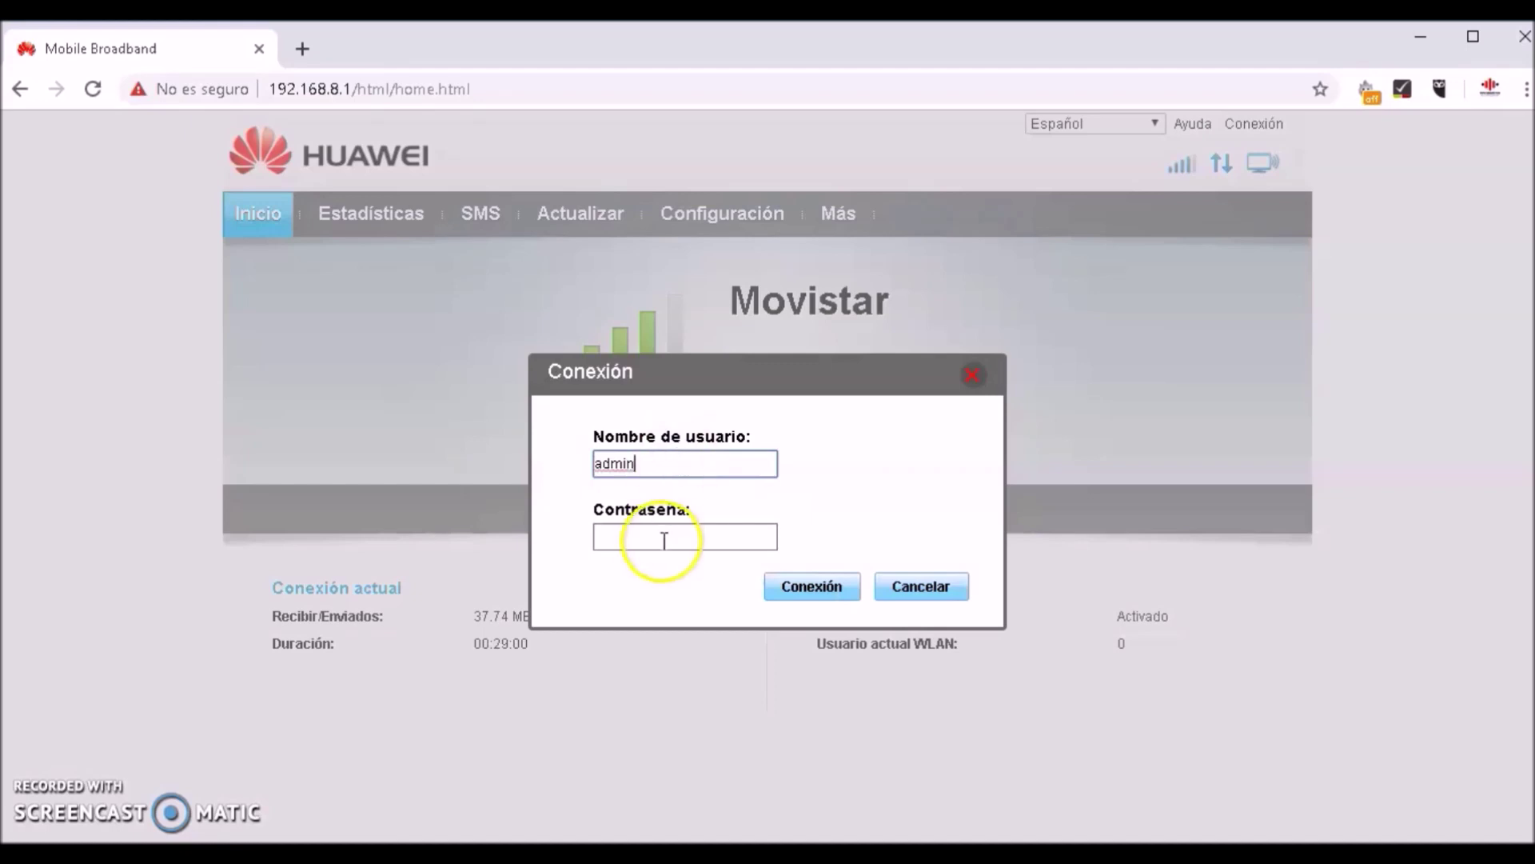
text(admin)
Log in, decline Chrome's password saving, and postpone the password change with Más tarde
click(812, 587)
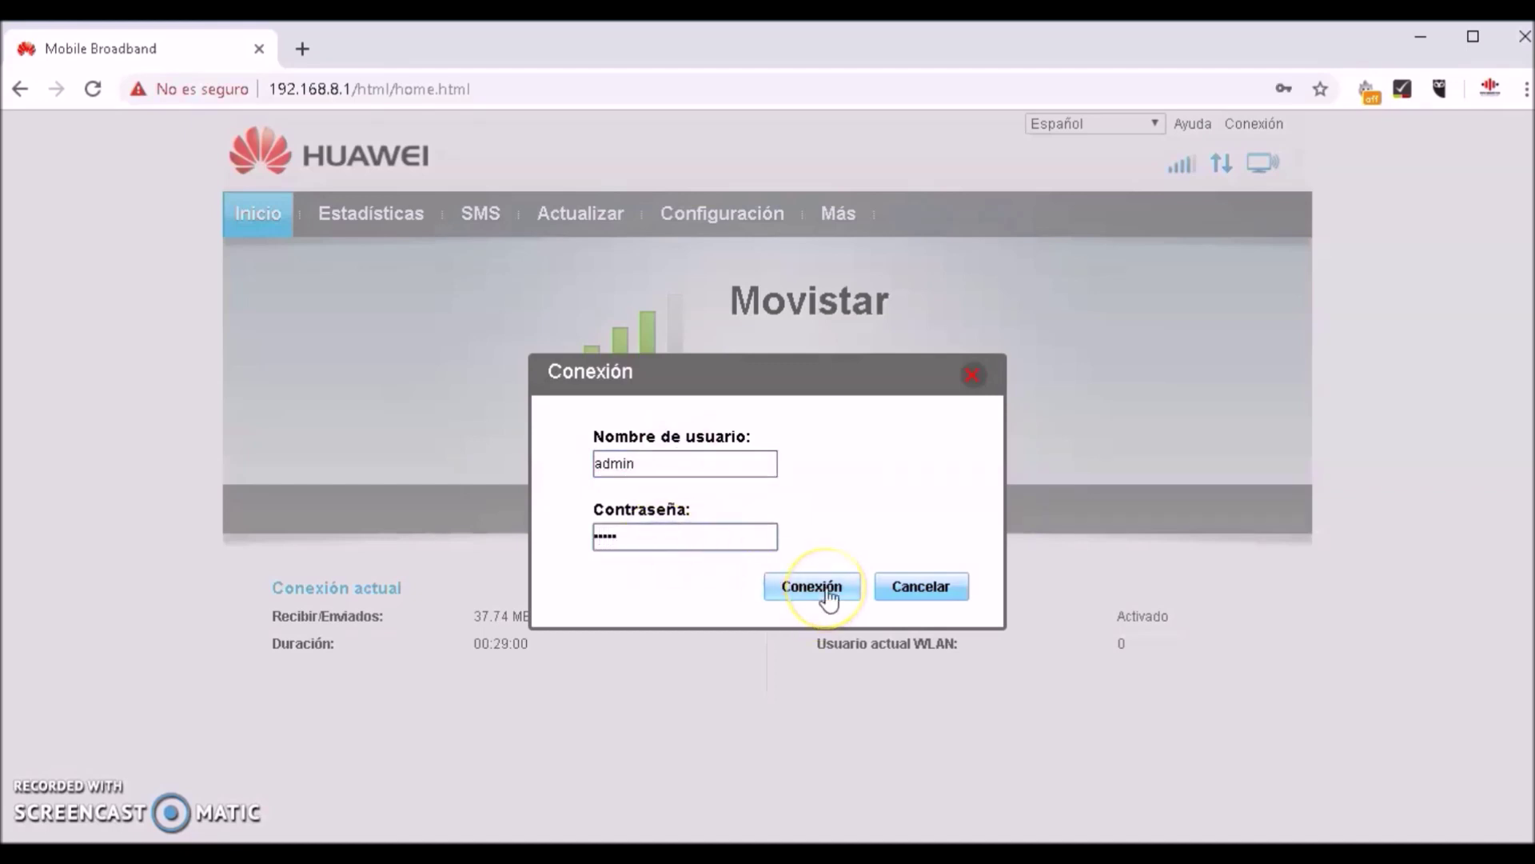
click(827, 593)
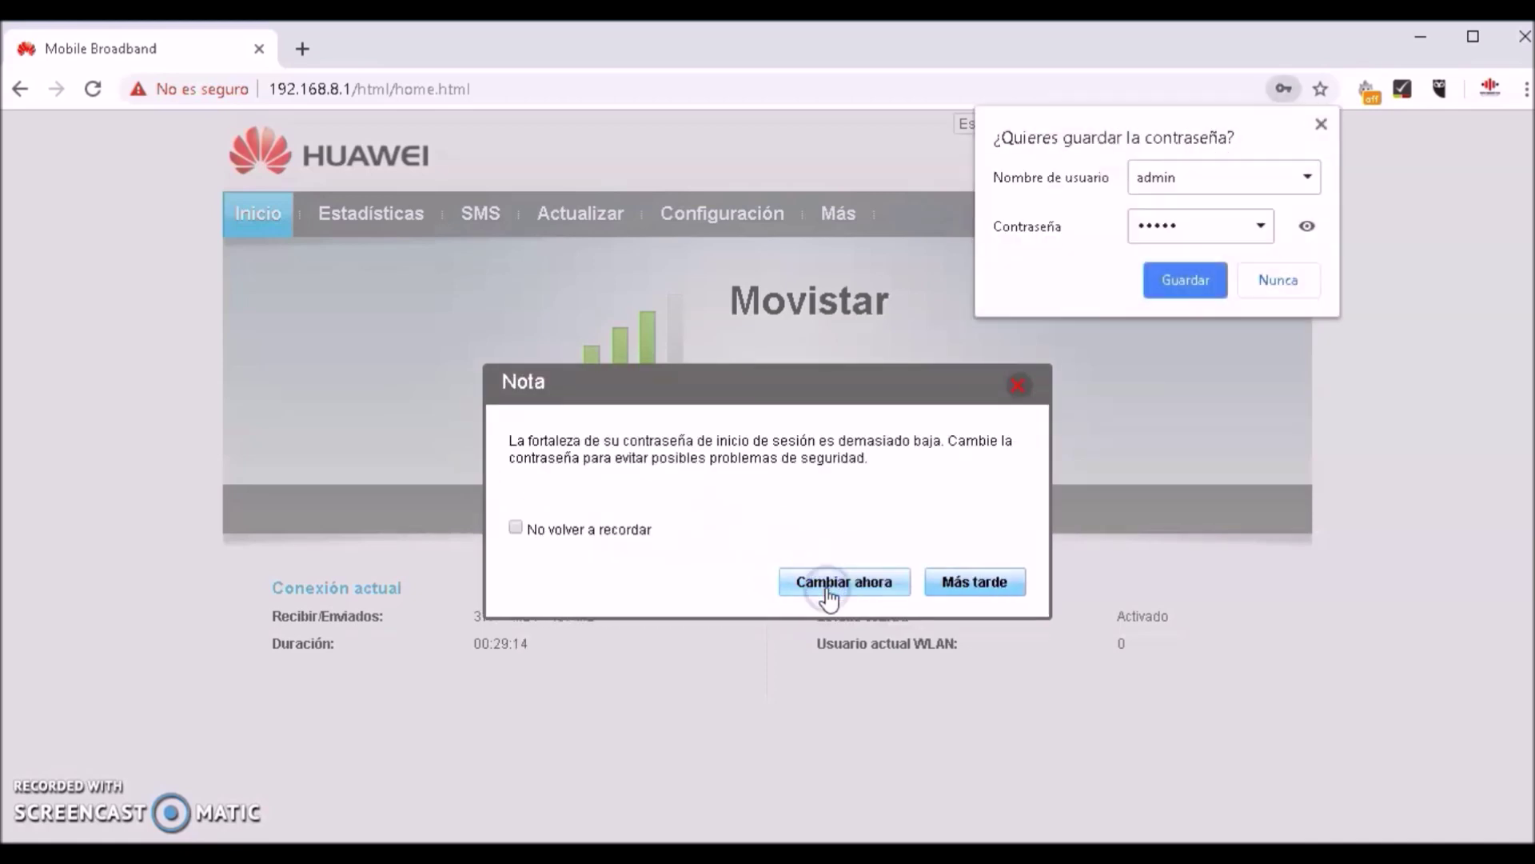
click(1305, 280)
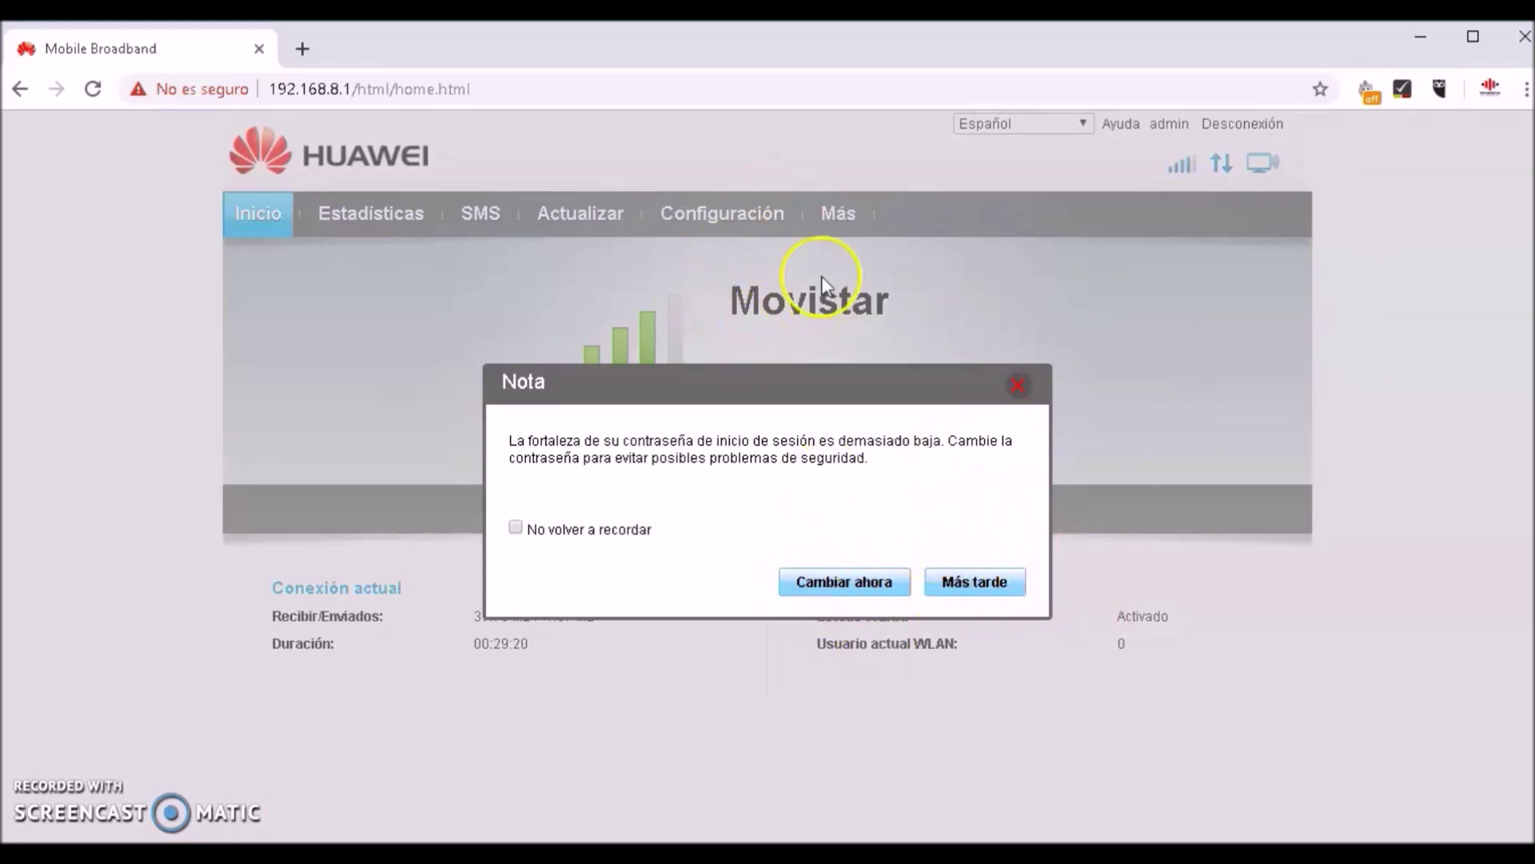
click(988, 580)
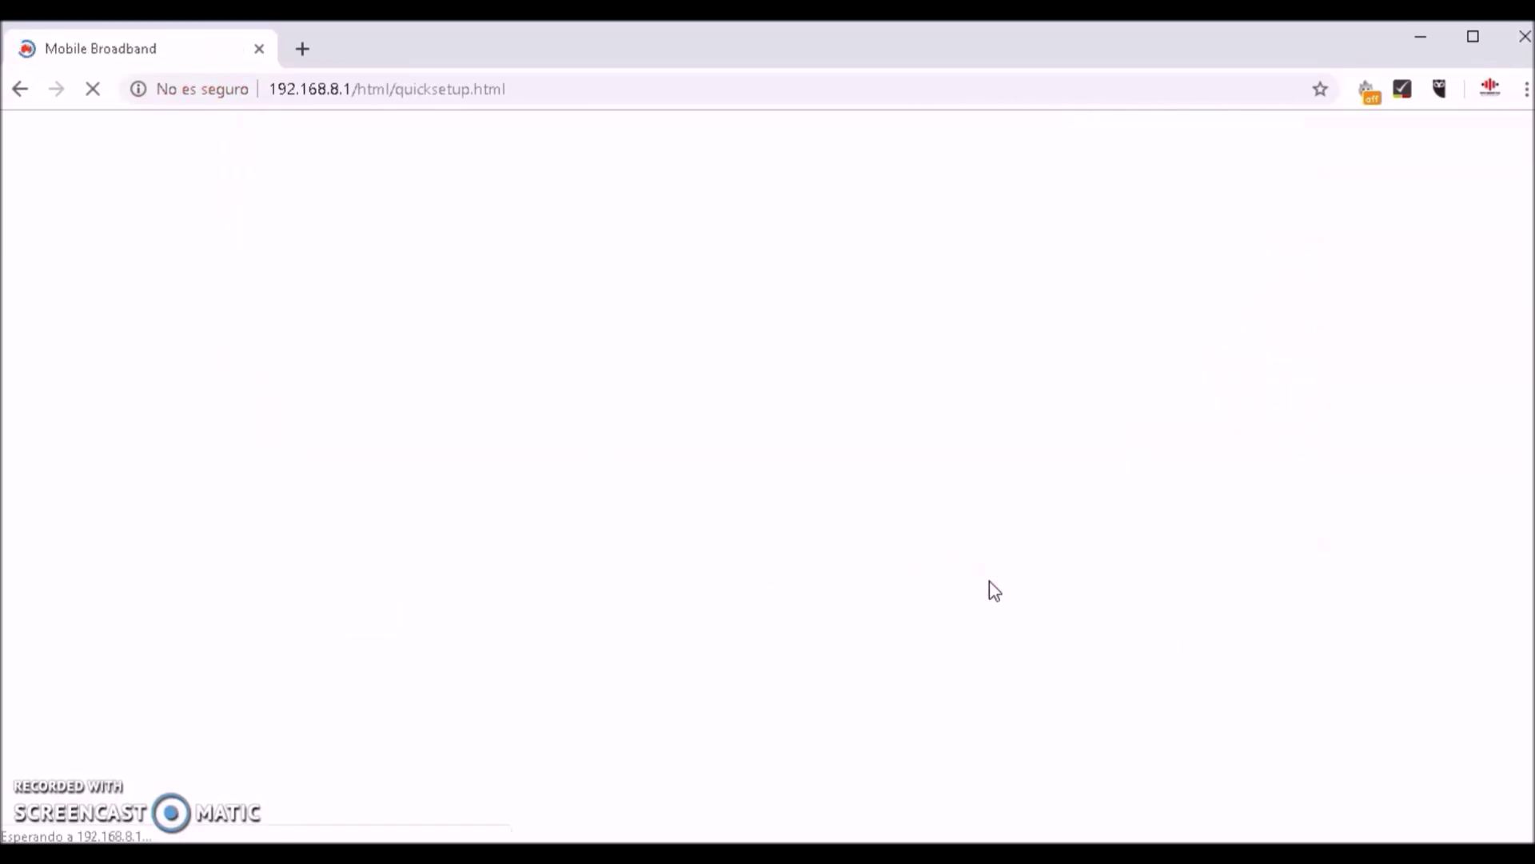
Expand Seguridad in the sidebar and go to Estado Del Firewall
click(694, 490)
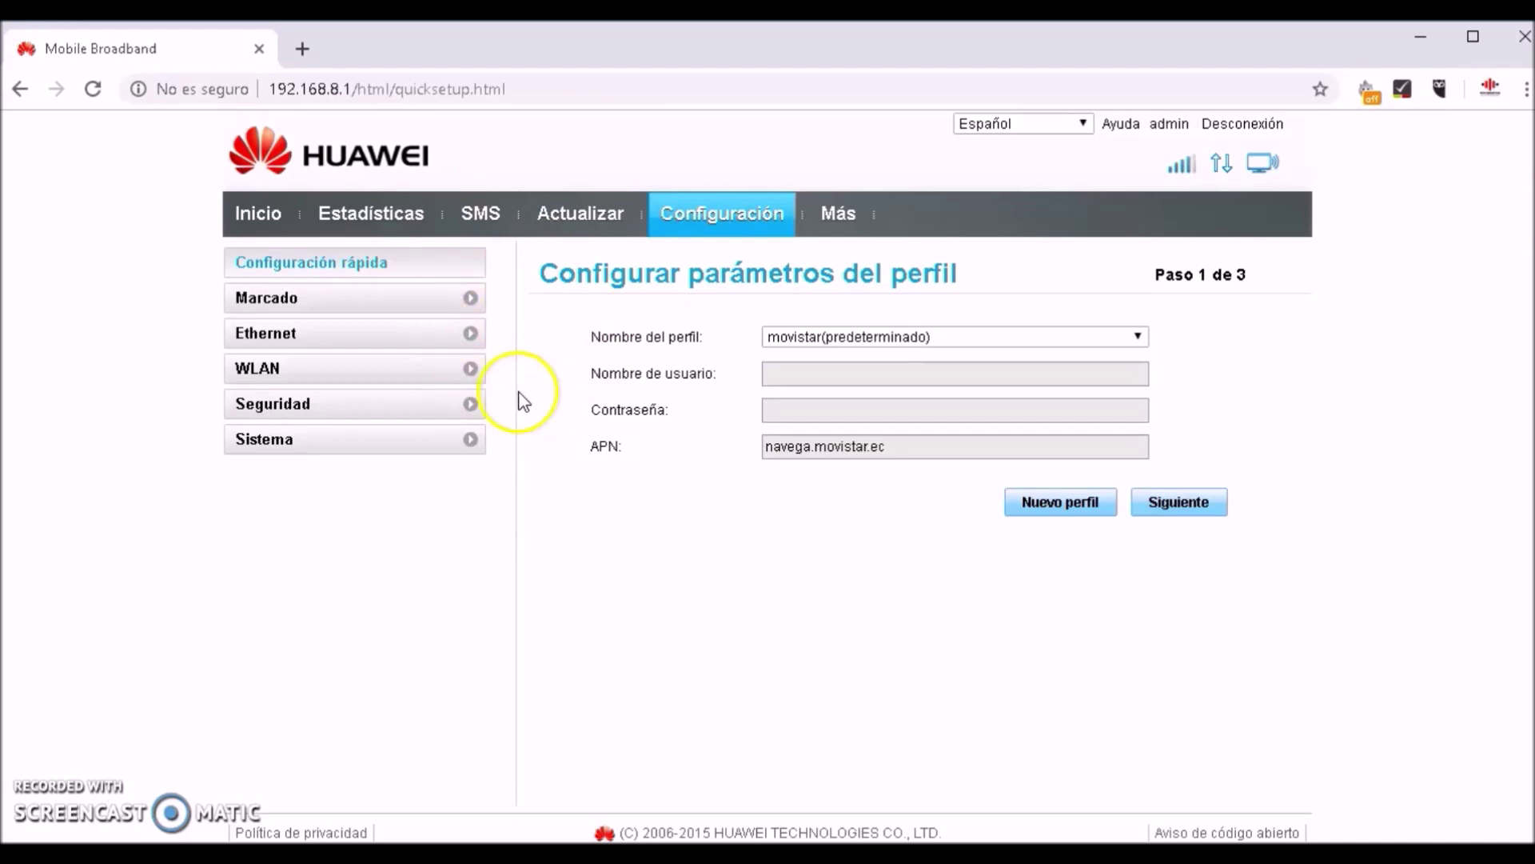
click(460, 415)
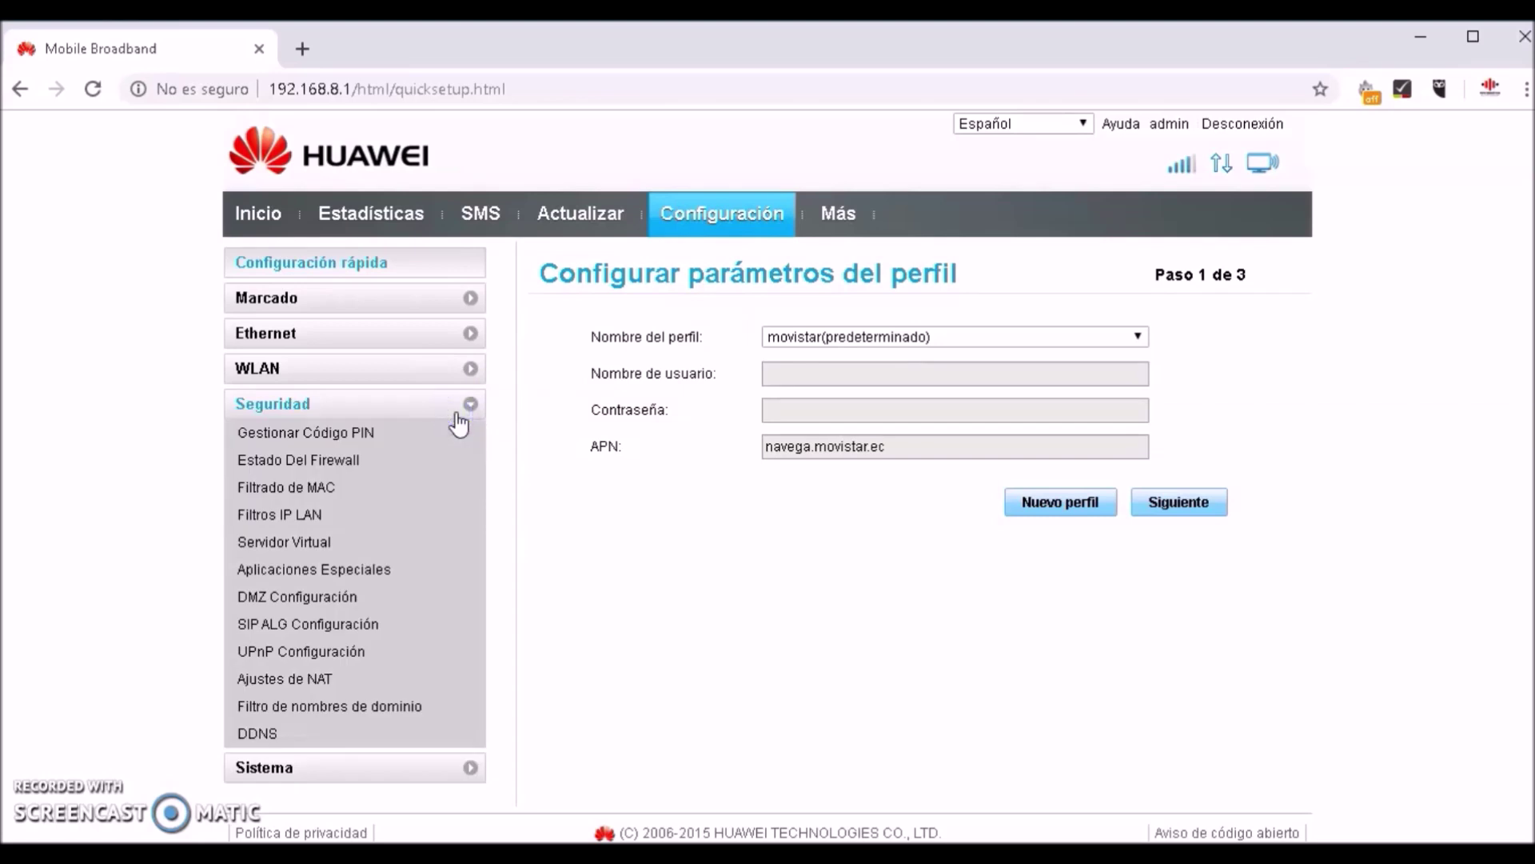
click(334, 471)
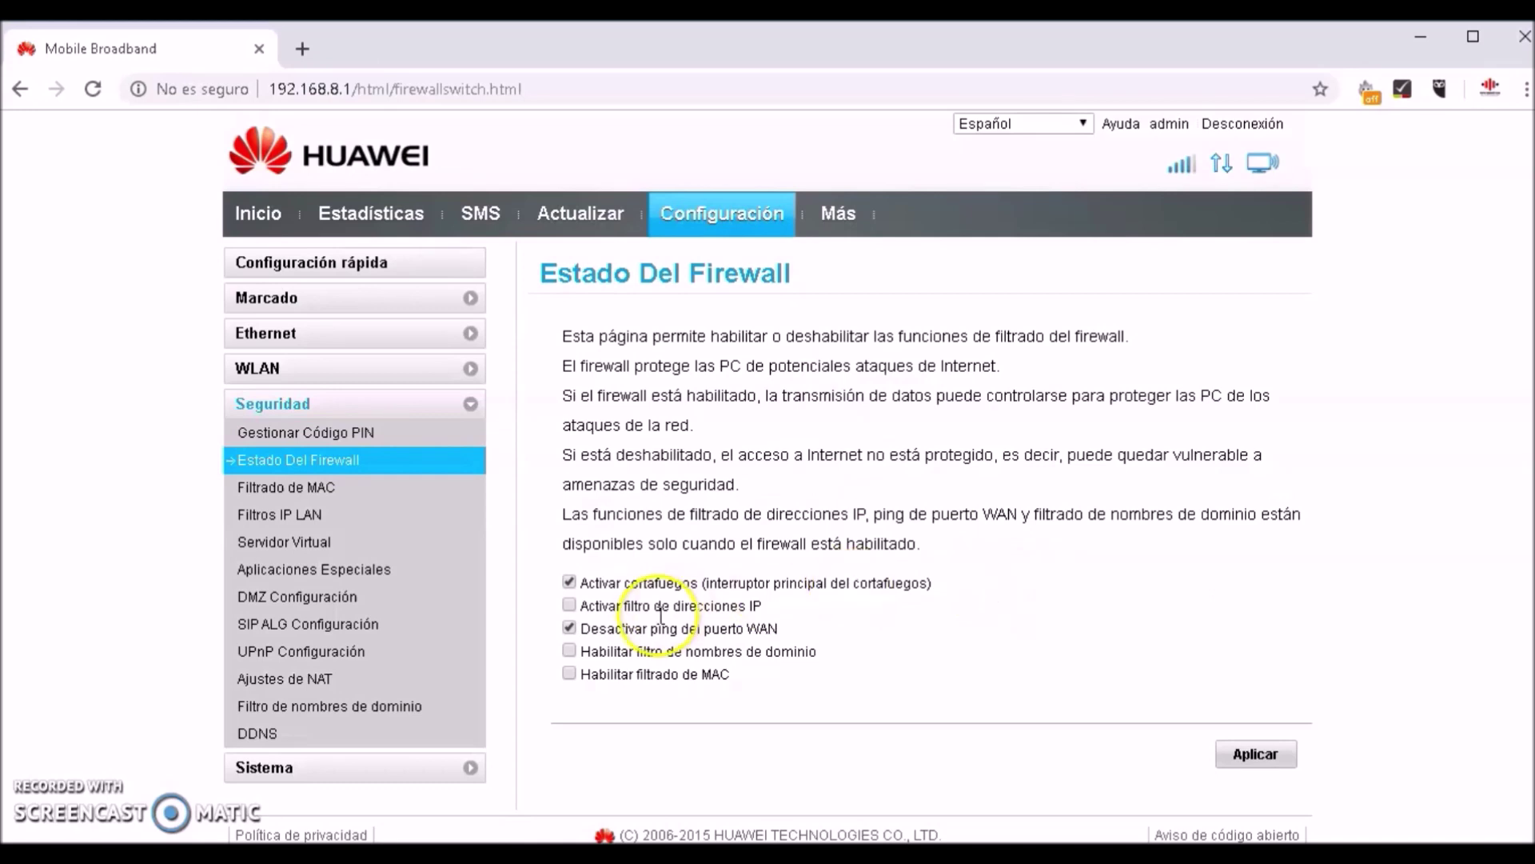
Enable Habilitar filtro de nombres de dominio, apply it, and open Filtro de nombres de dominio
click(569, 650)
click(1271, 745)
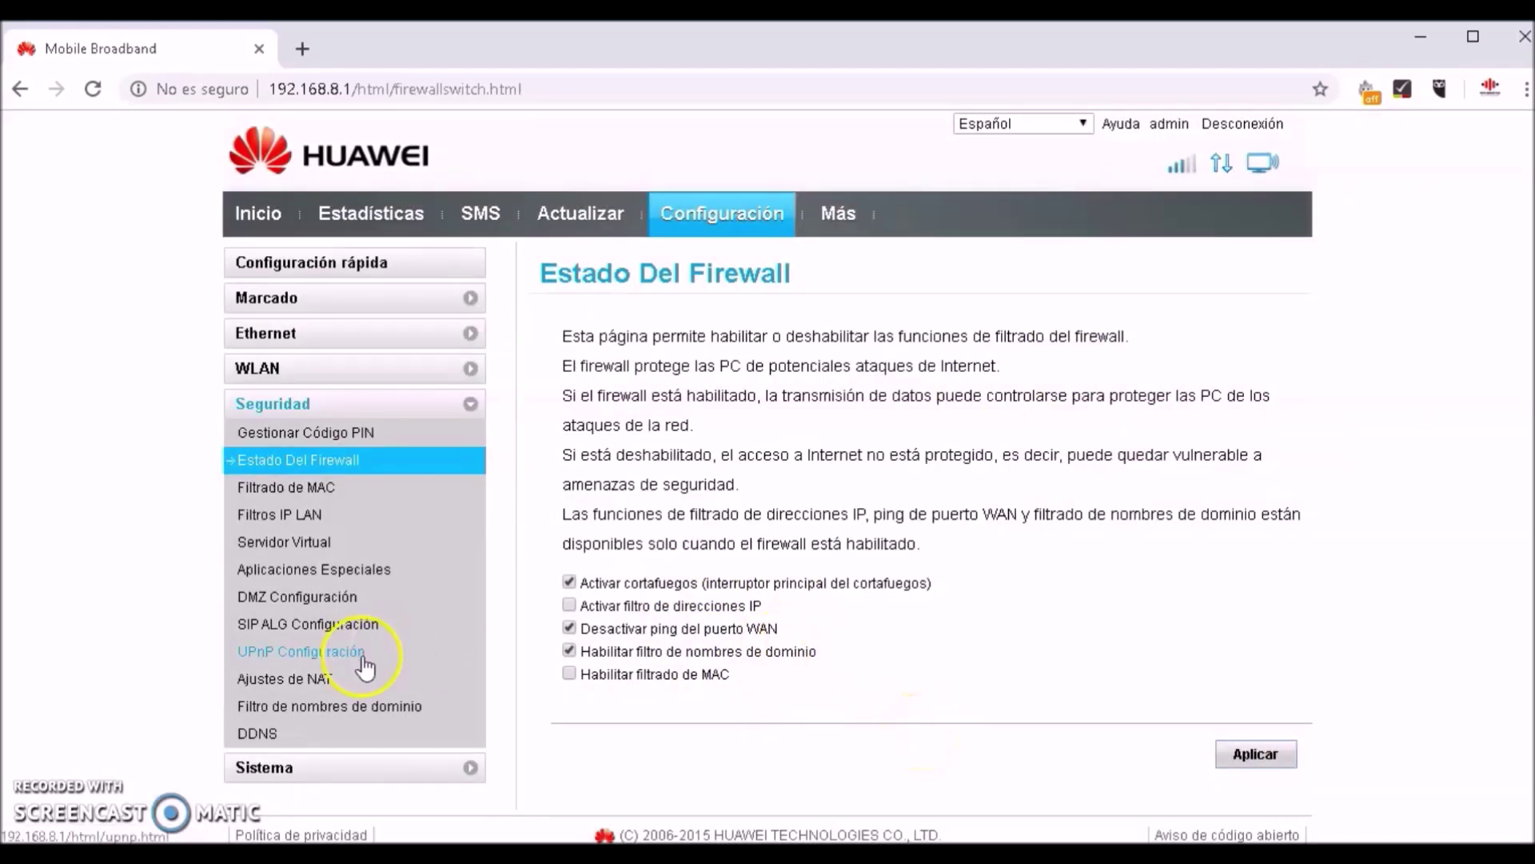
click(375, 715)
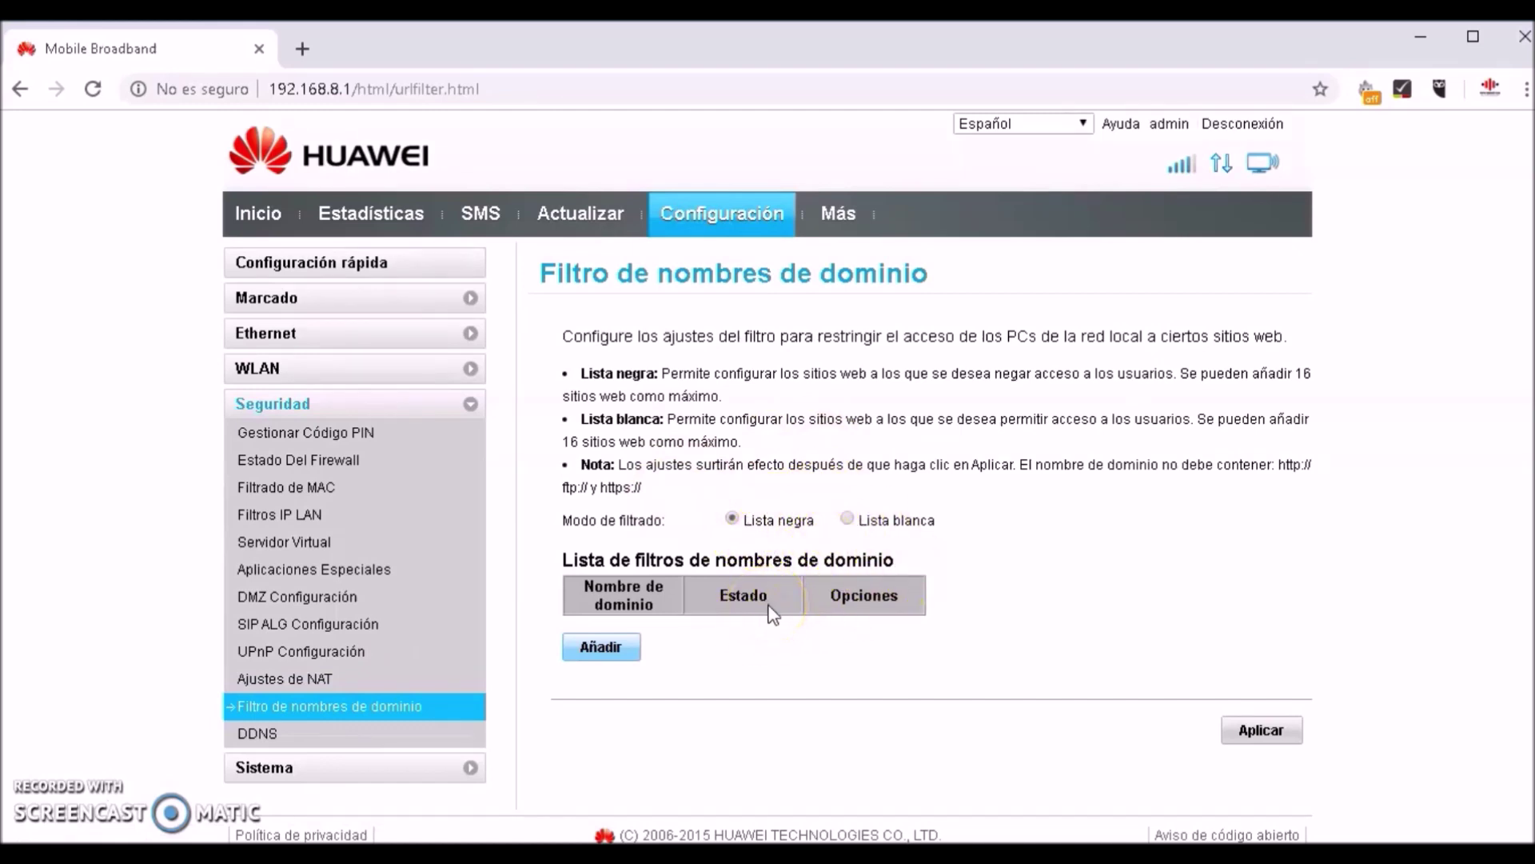
click(614, 648)
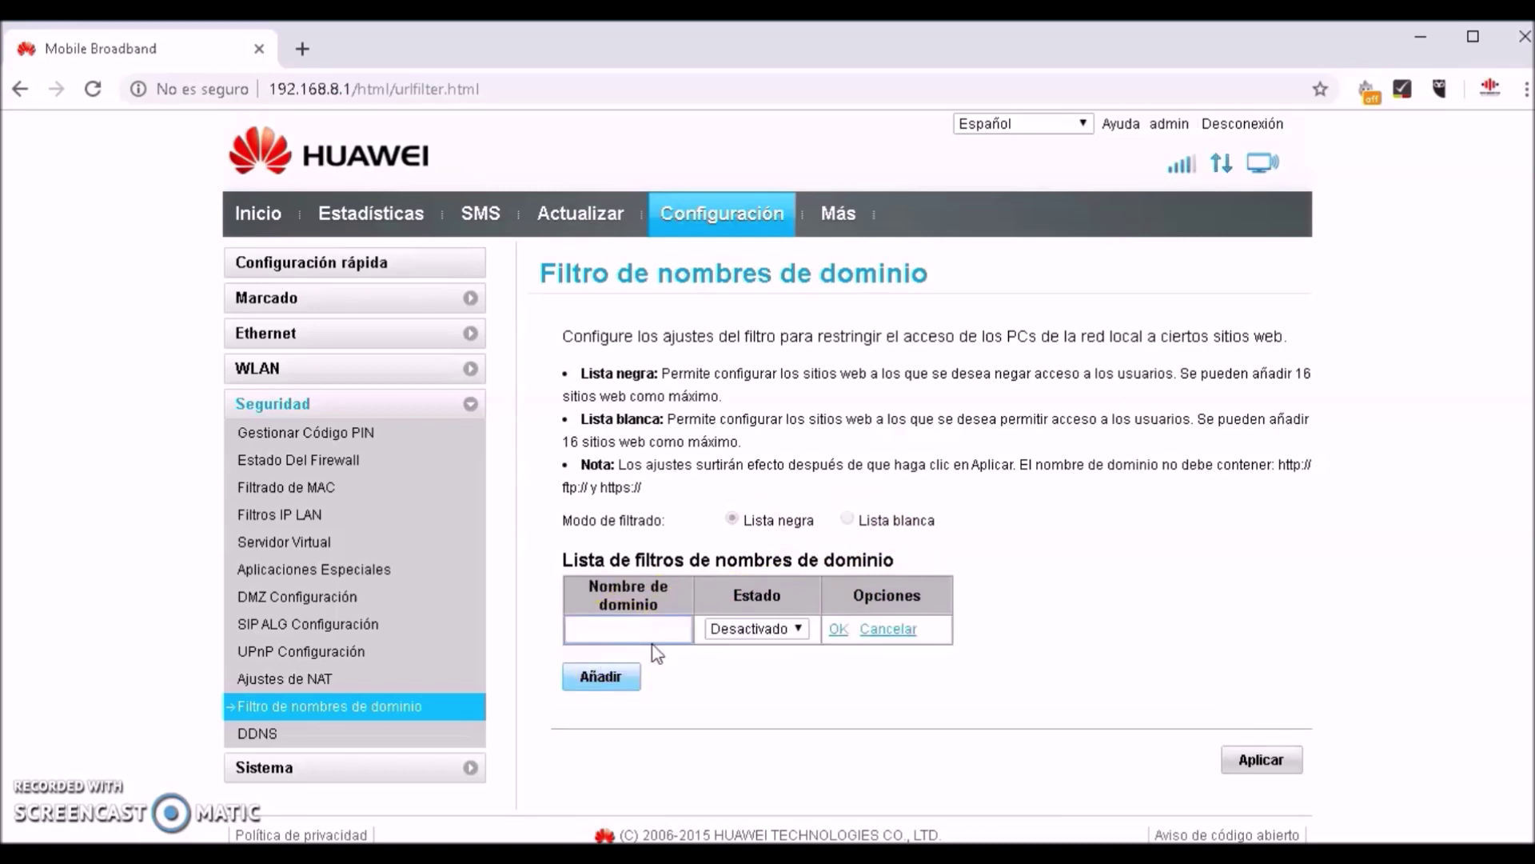
click(645, 631)
text(www.)
text(f)
text(you)
key(BackSpace)
text(utube.com)
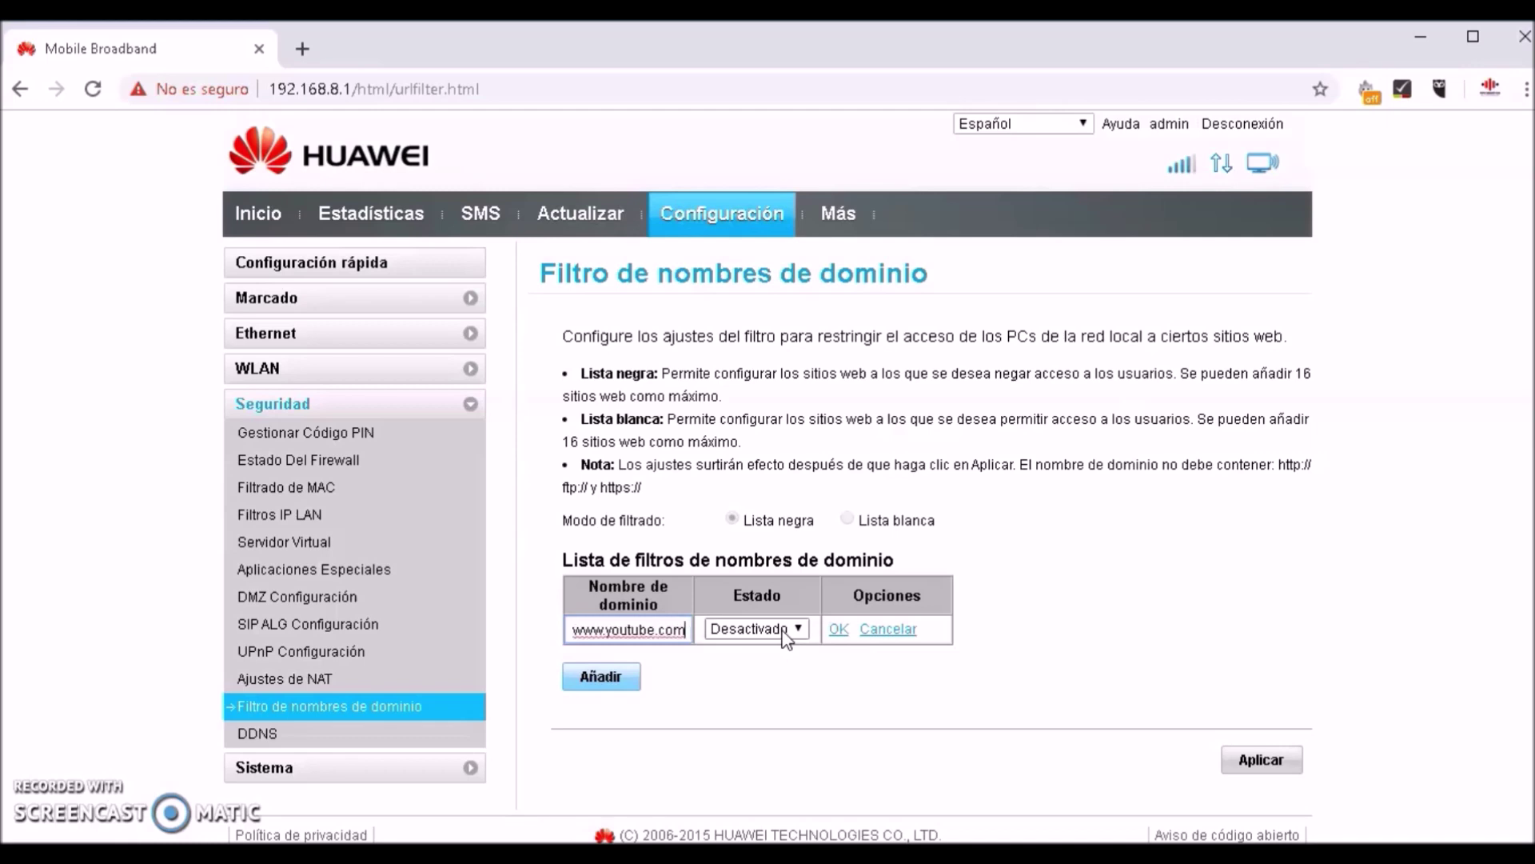
click(783, 630)
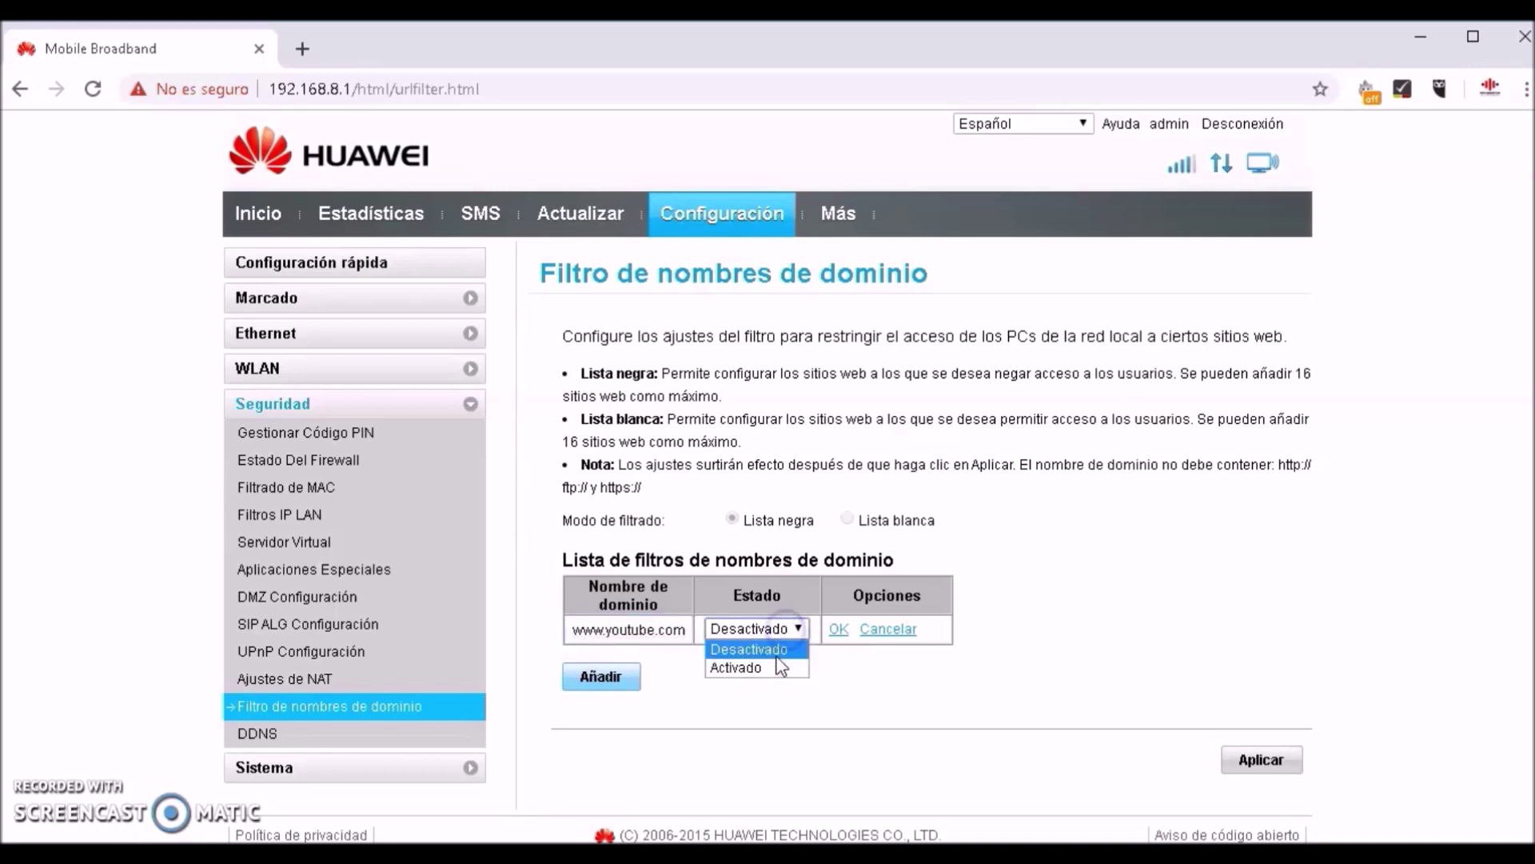
click(740, 670)
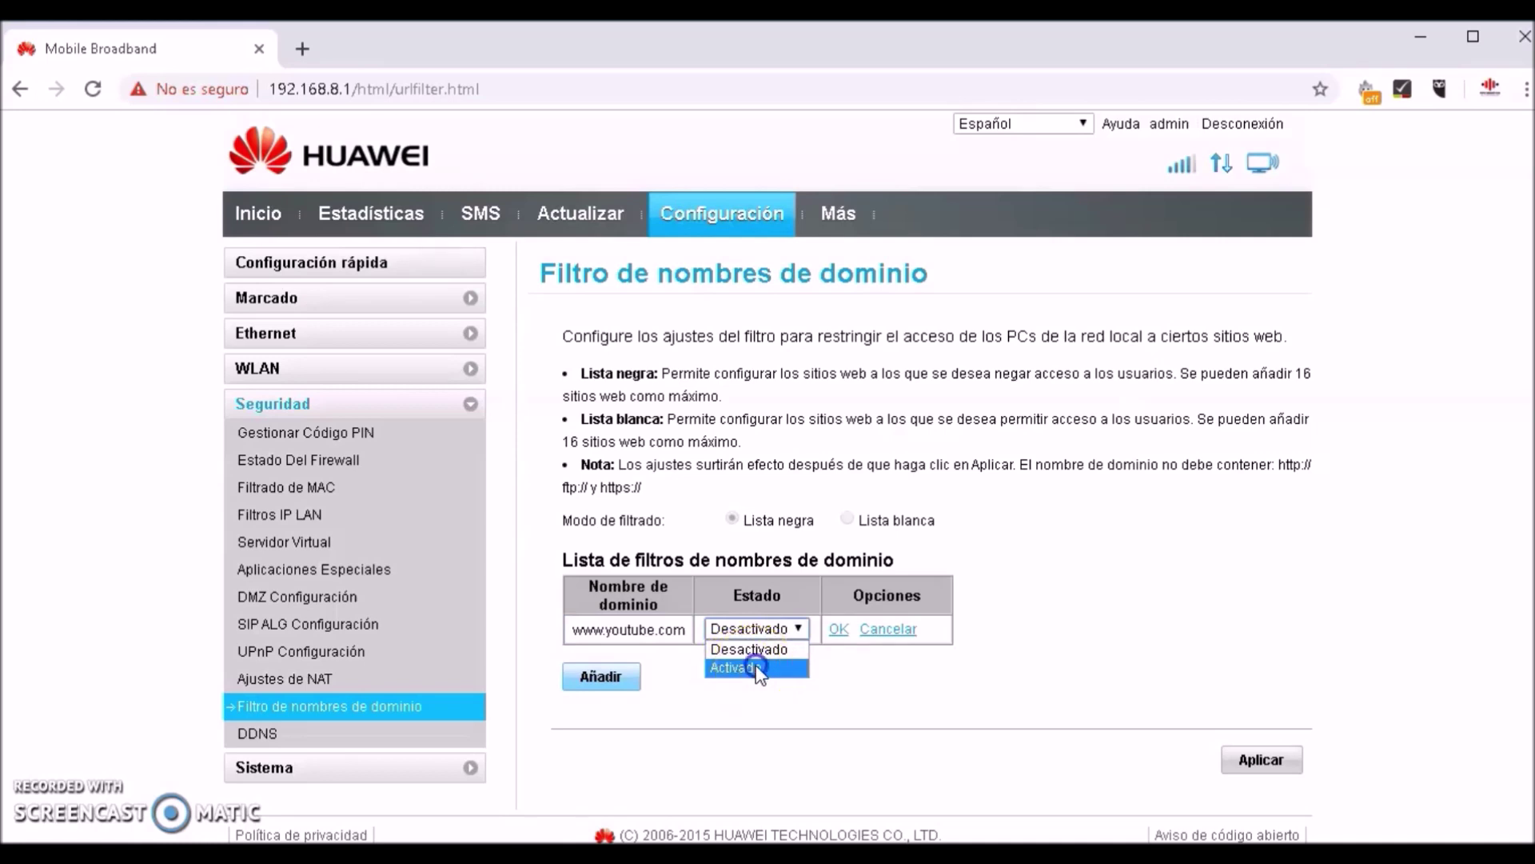
click(757, 670)
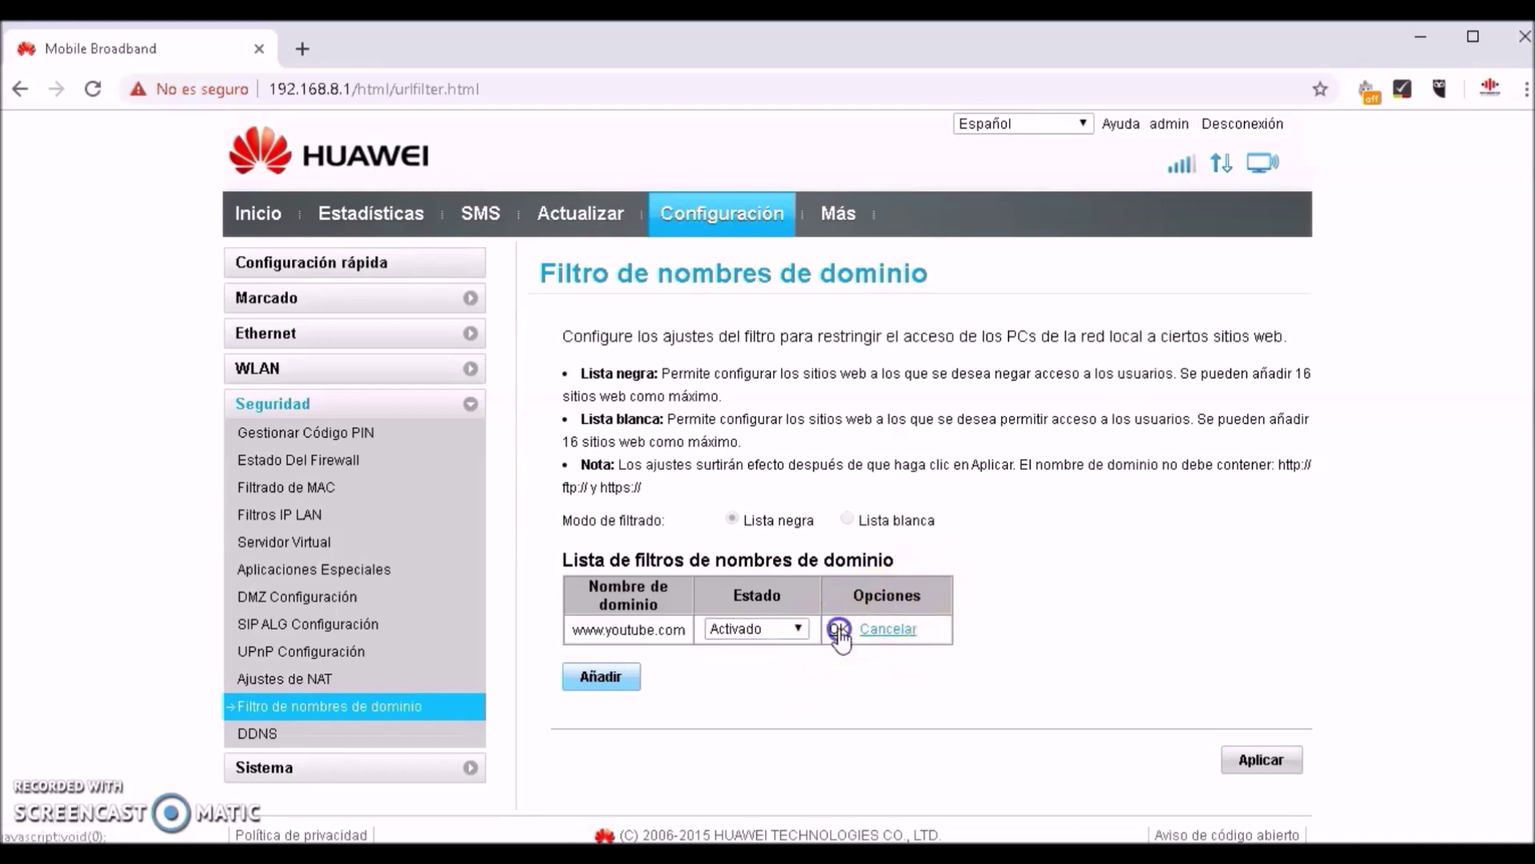
click(838, 630)
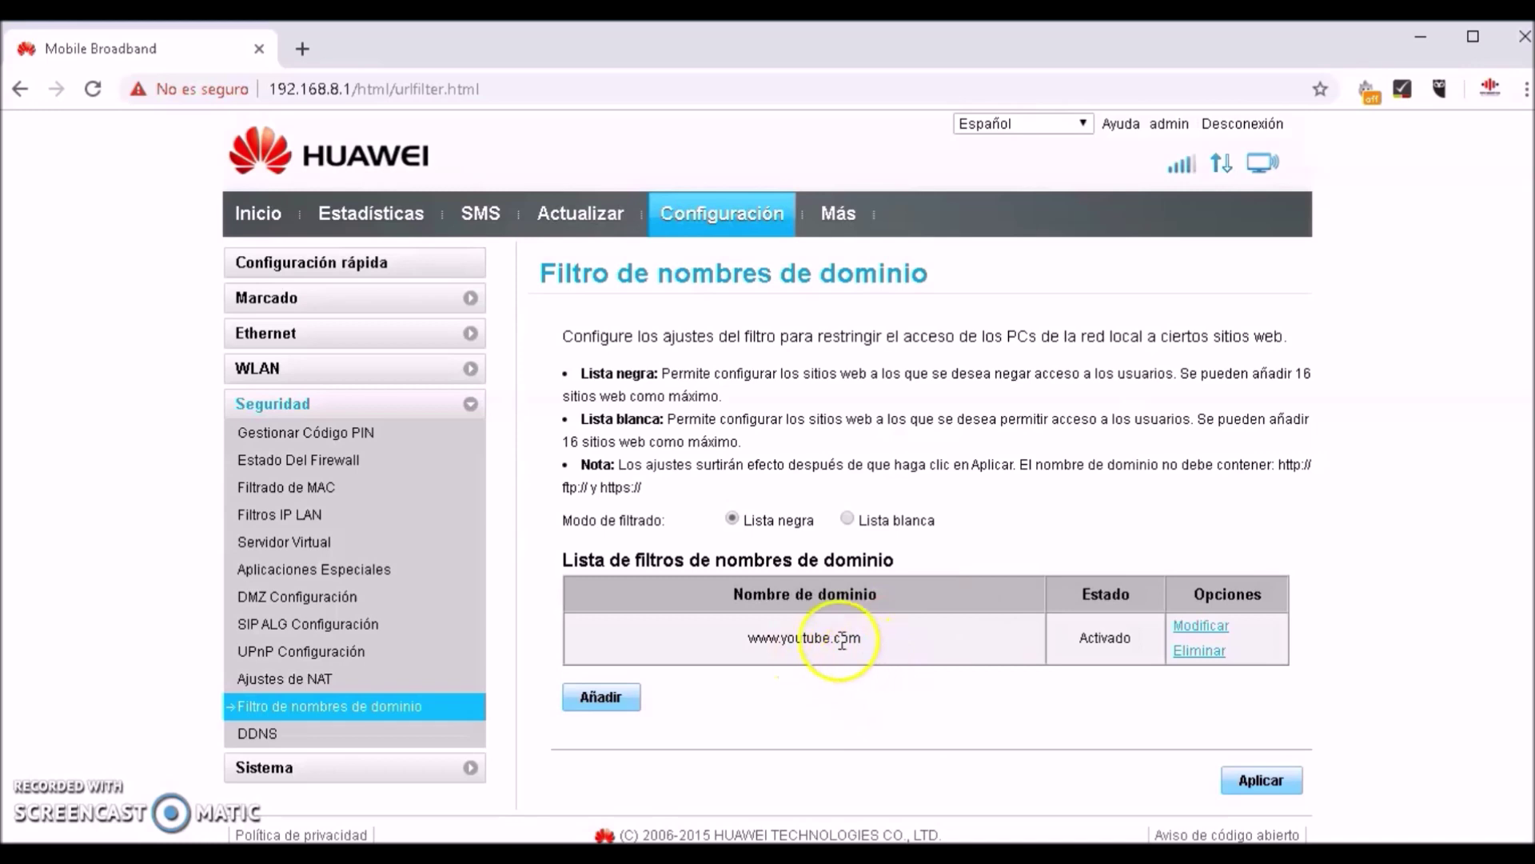
click(300, 49)
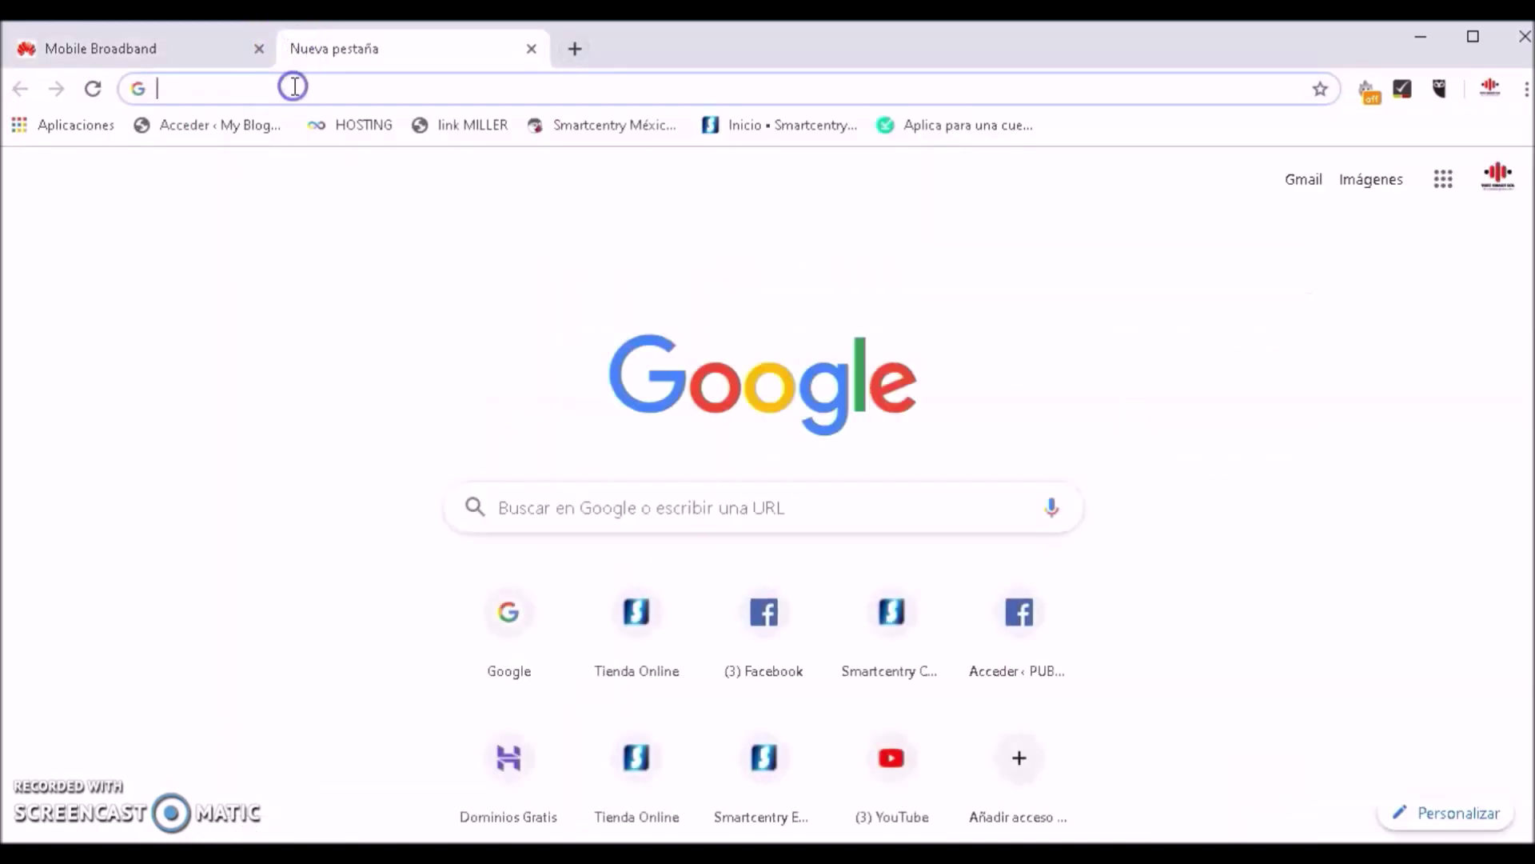
Load YouTube in the new tab, then return to the Mobile Broadband tab
text(youtube)
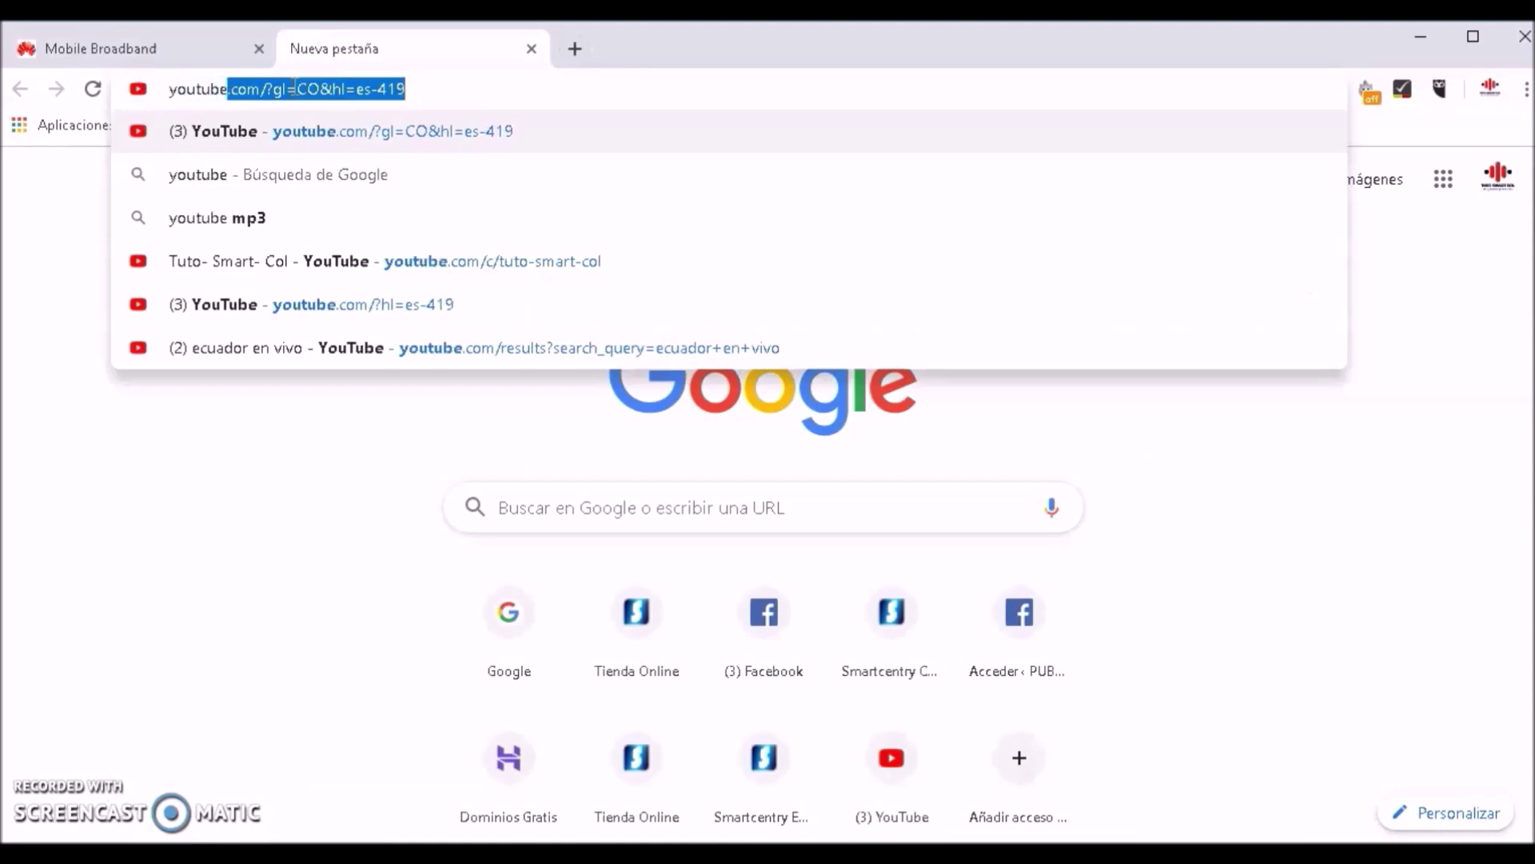
key(Return)
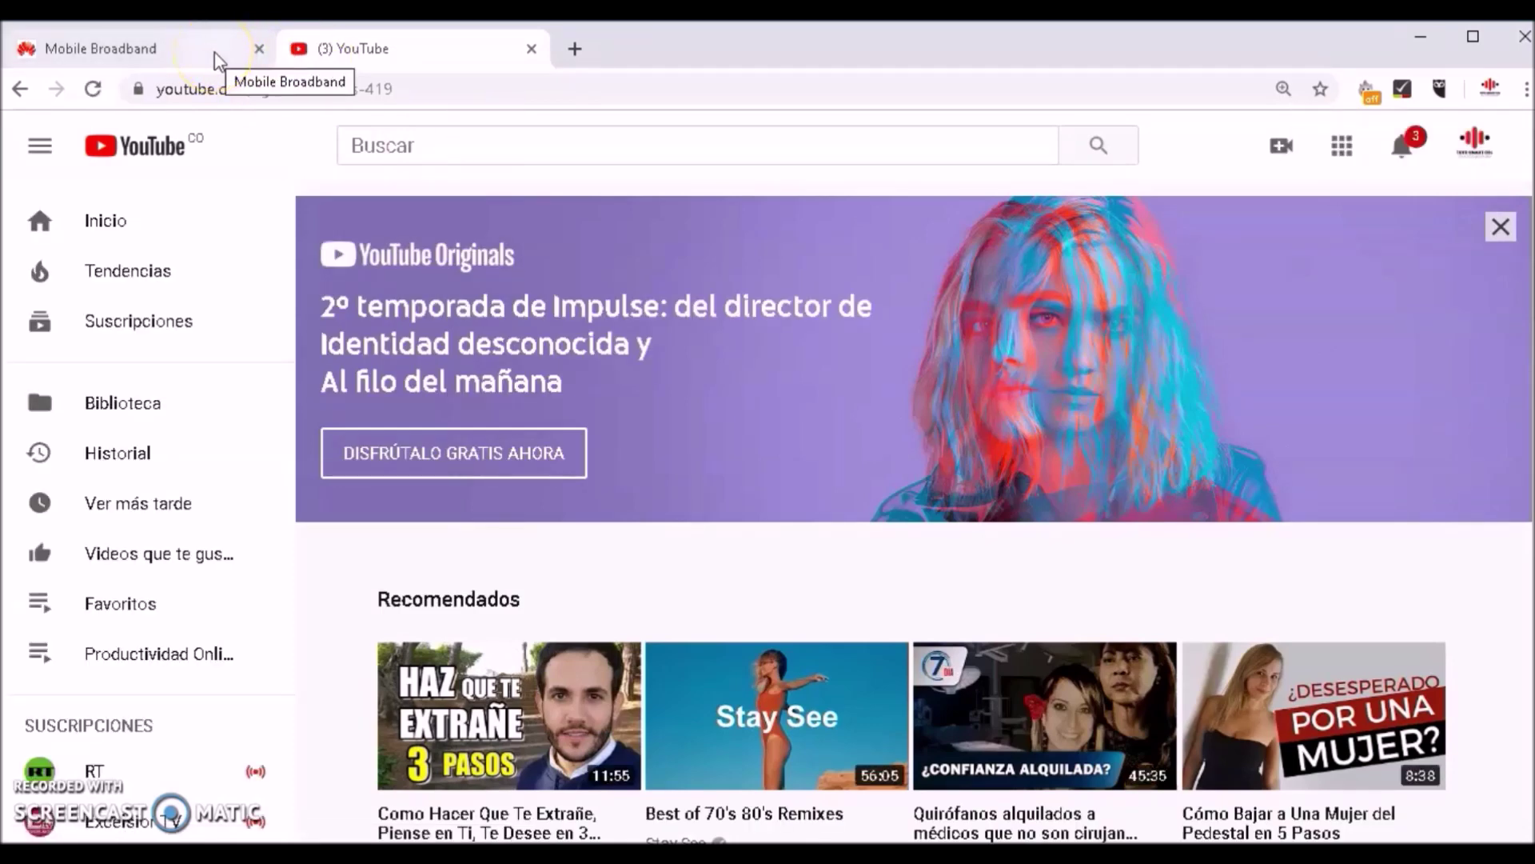
click(214, 51)
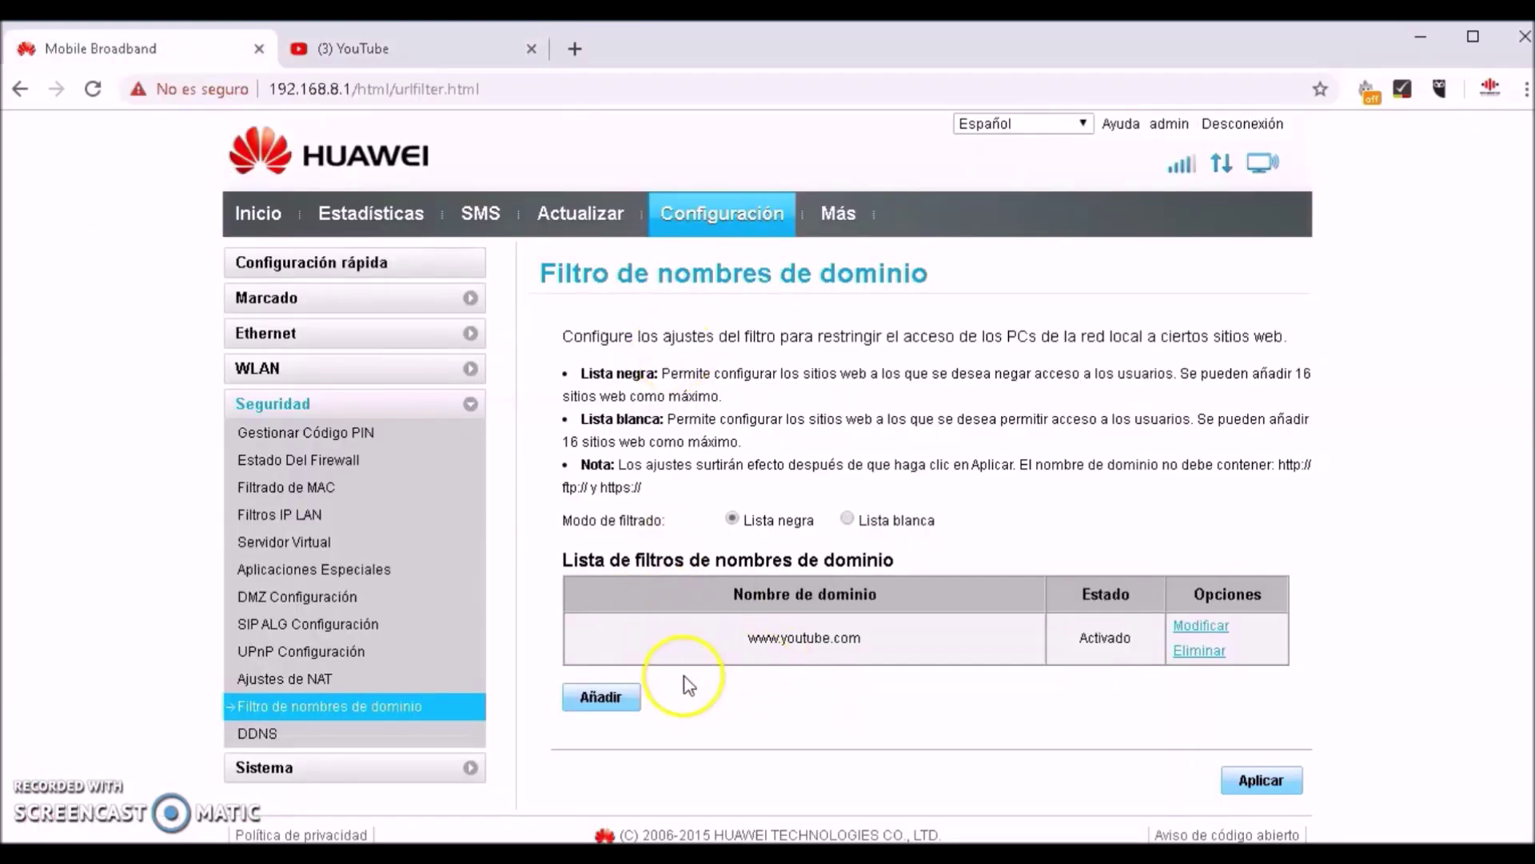
Add an Activado blacklist entry for m.youtube.com, saved misspelled as m.youtuube.com
click(608, 698)
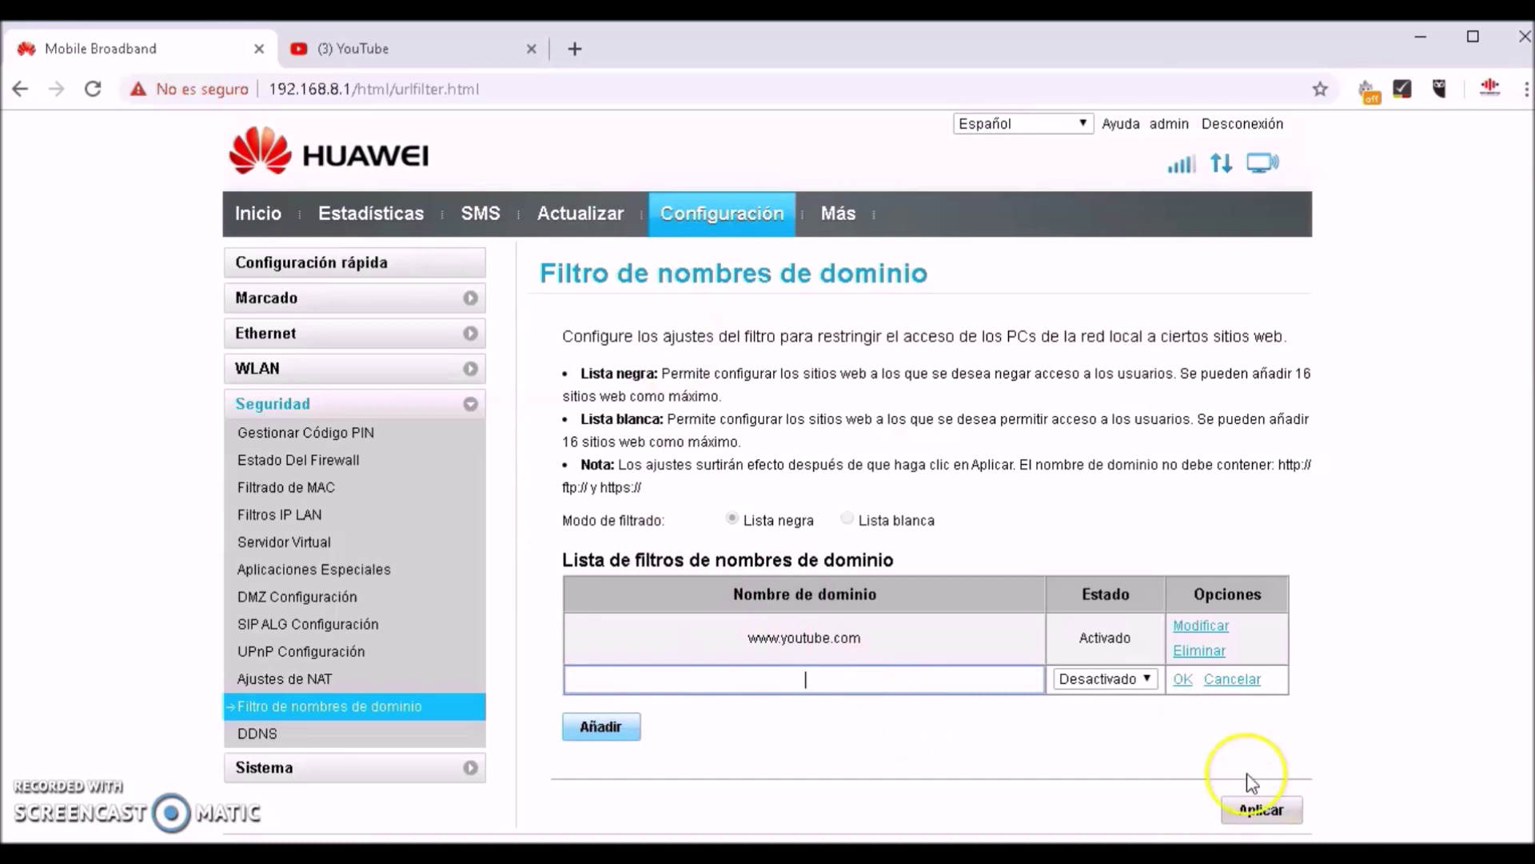
click(962, 684)
text(y)
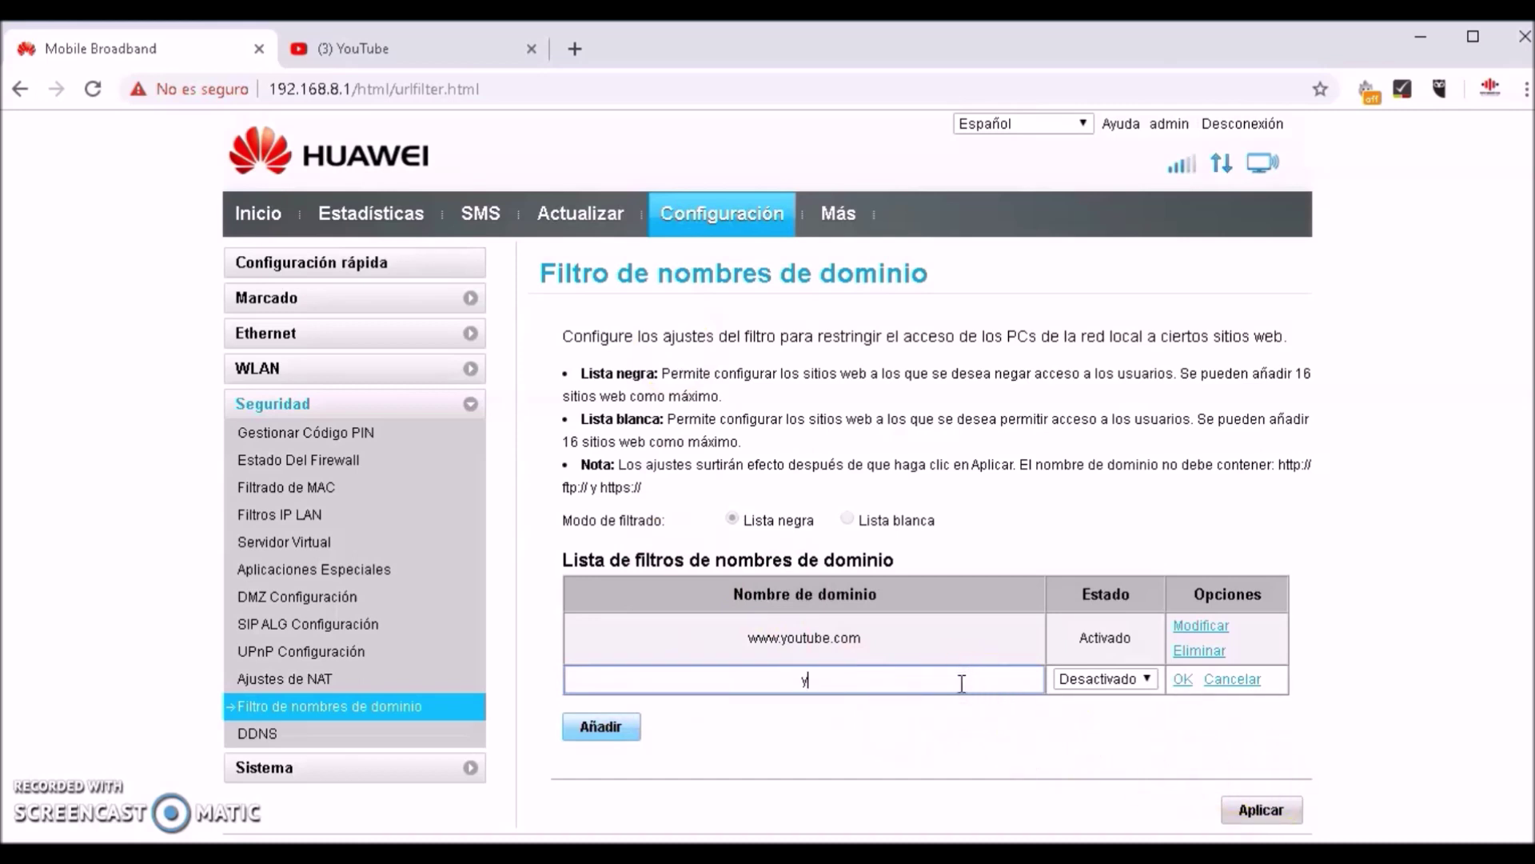
text(ou)
key(BackSpace)
key(BackSpace)
key(BackSpace)
text(m.)
text(.youtuube.com)
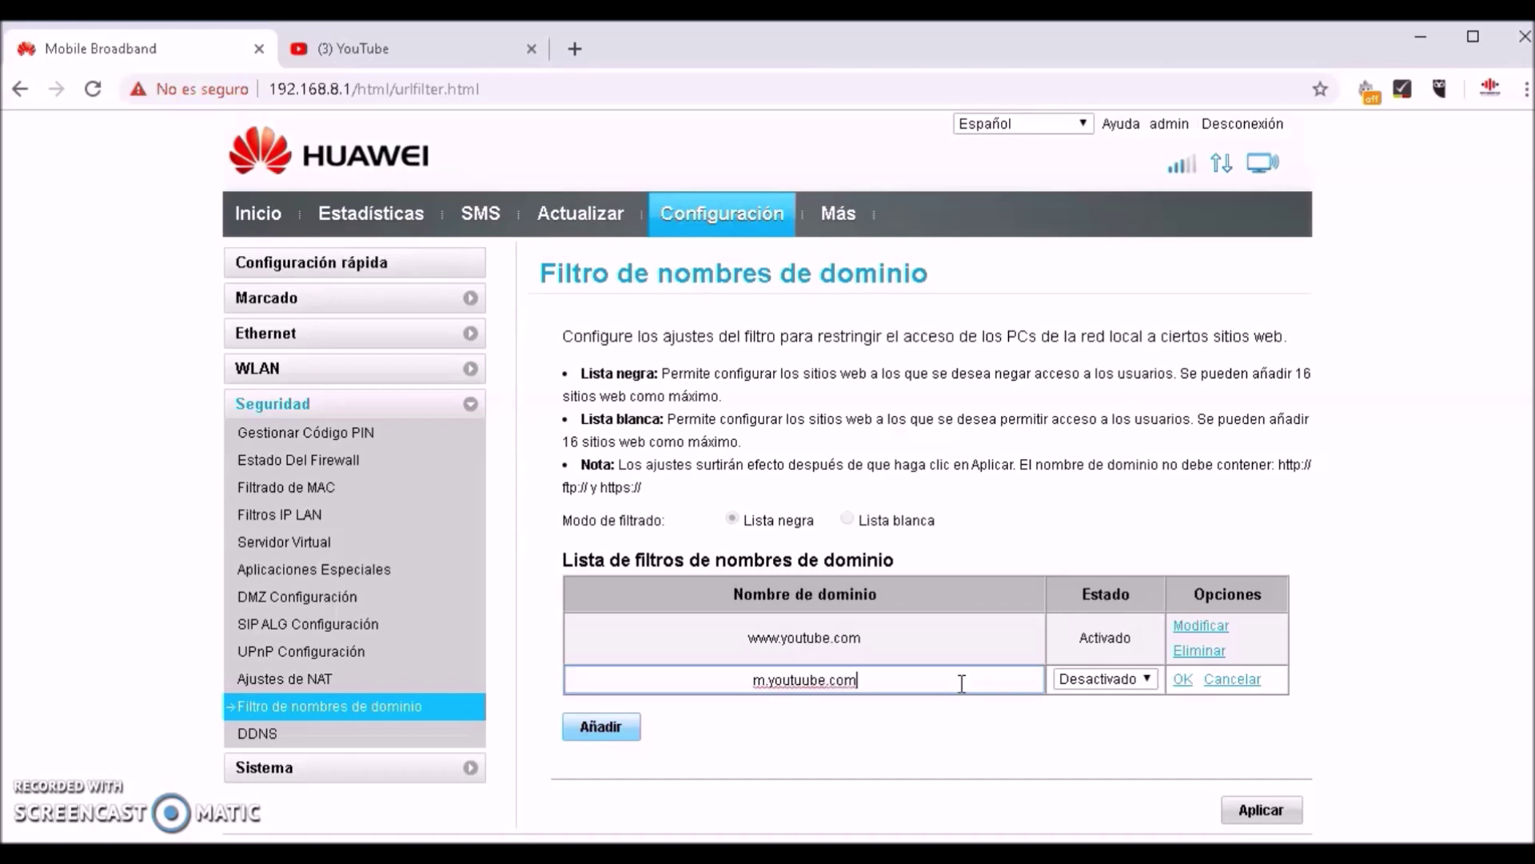
click(1145, 680)
click(1129, 714)
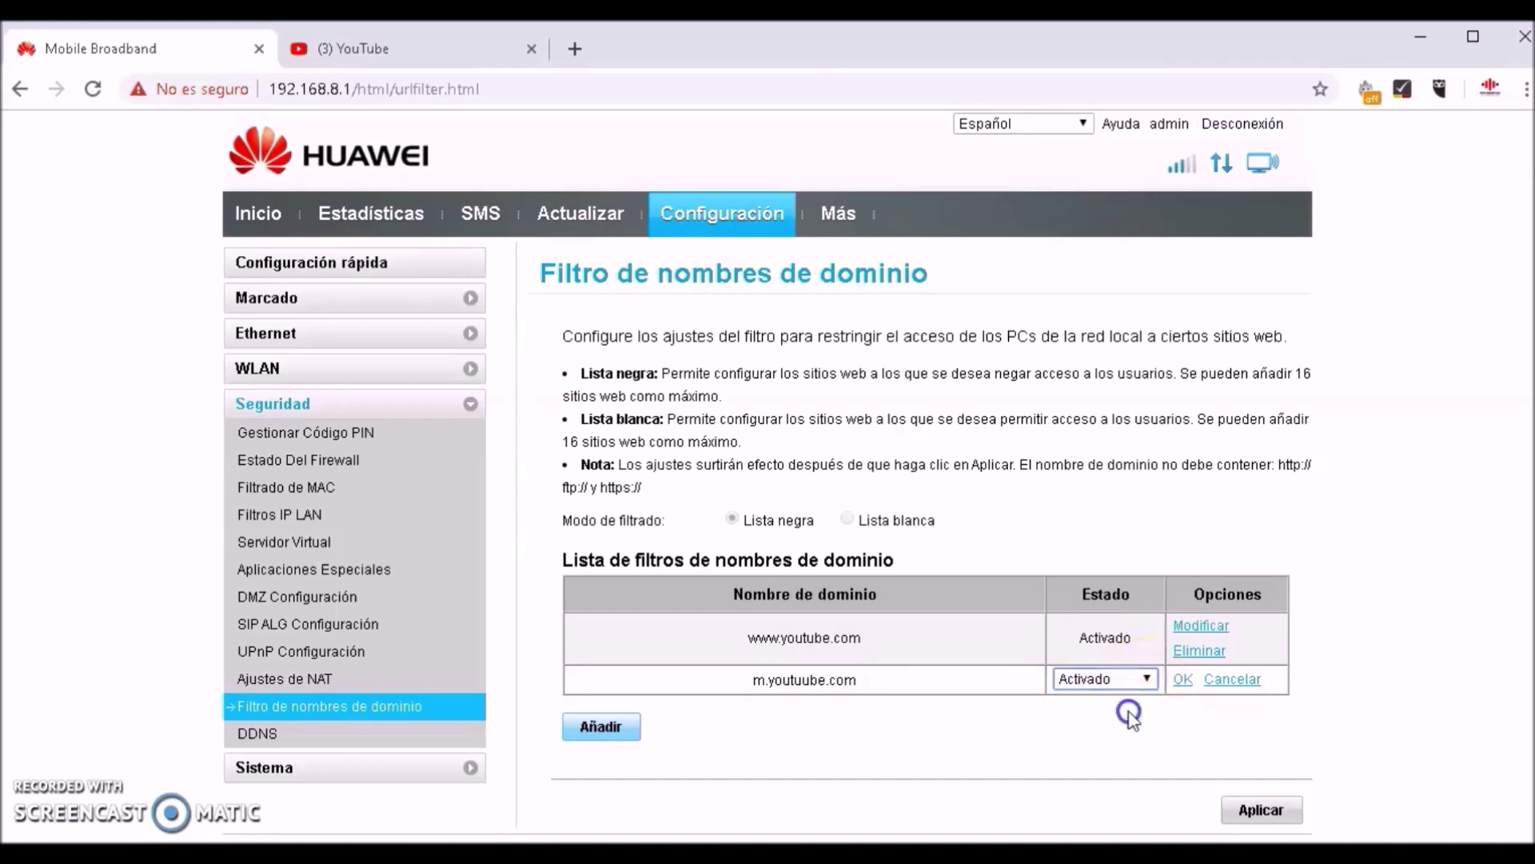
click(1182, 679)
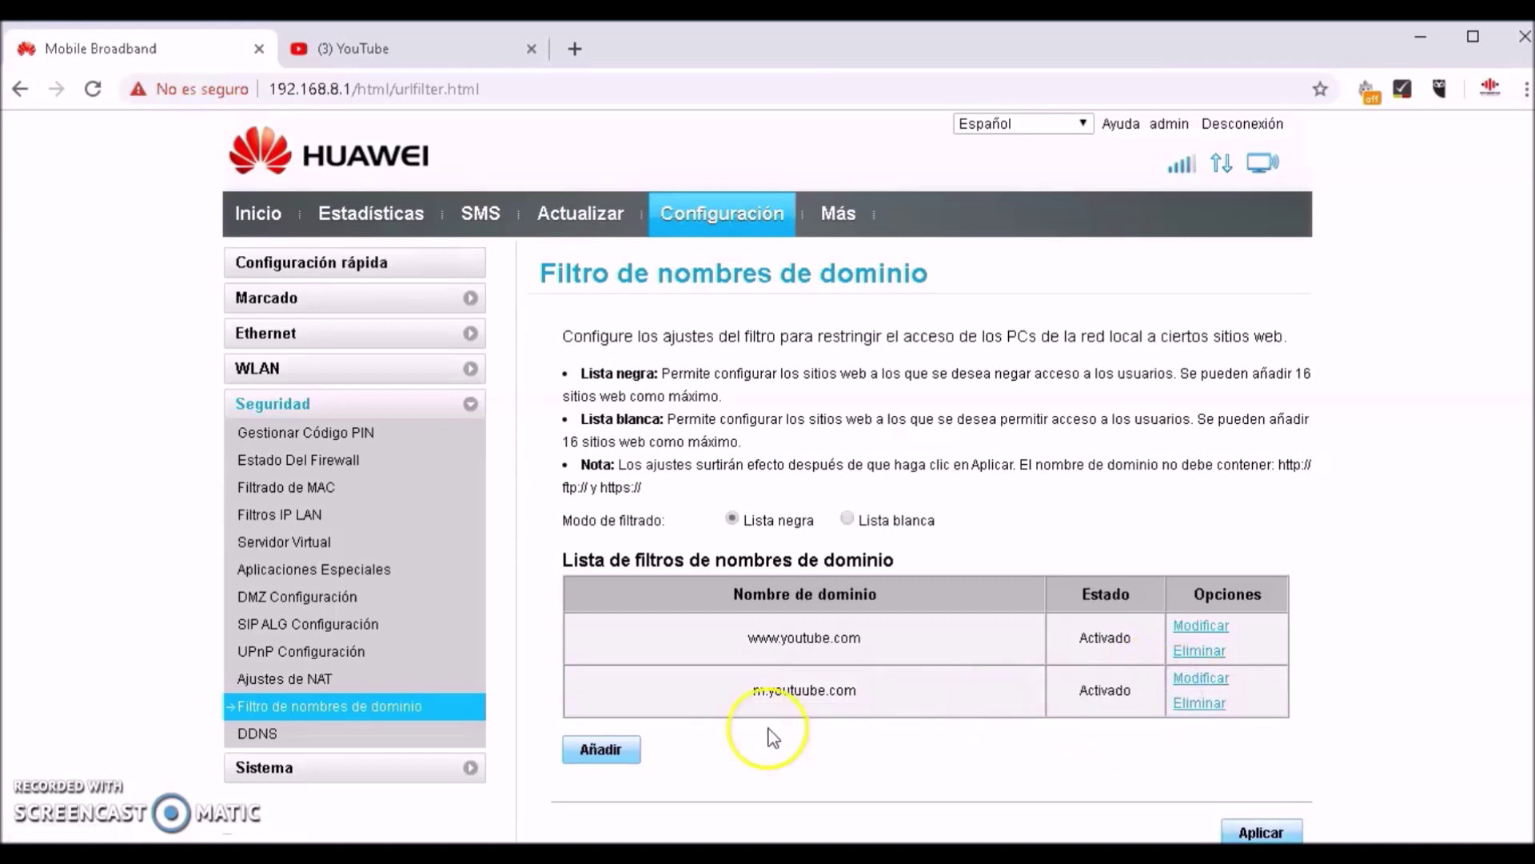
Correct the entry to m.youtube.com and start another blank row
click(1199, 679)
click(802, 679)
key(BackSpace)
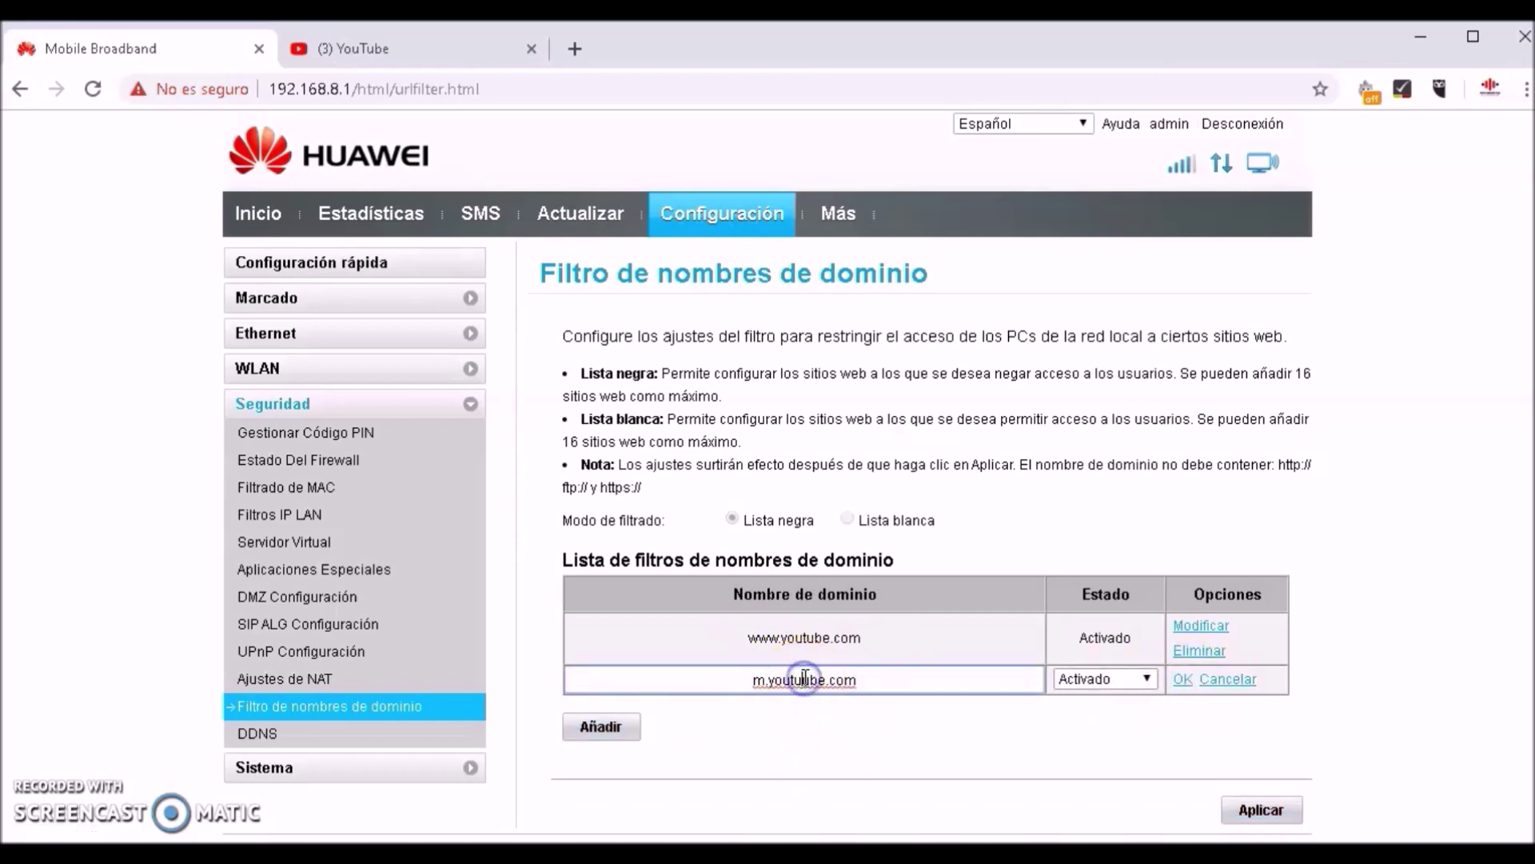
click(1182, 681)
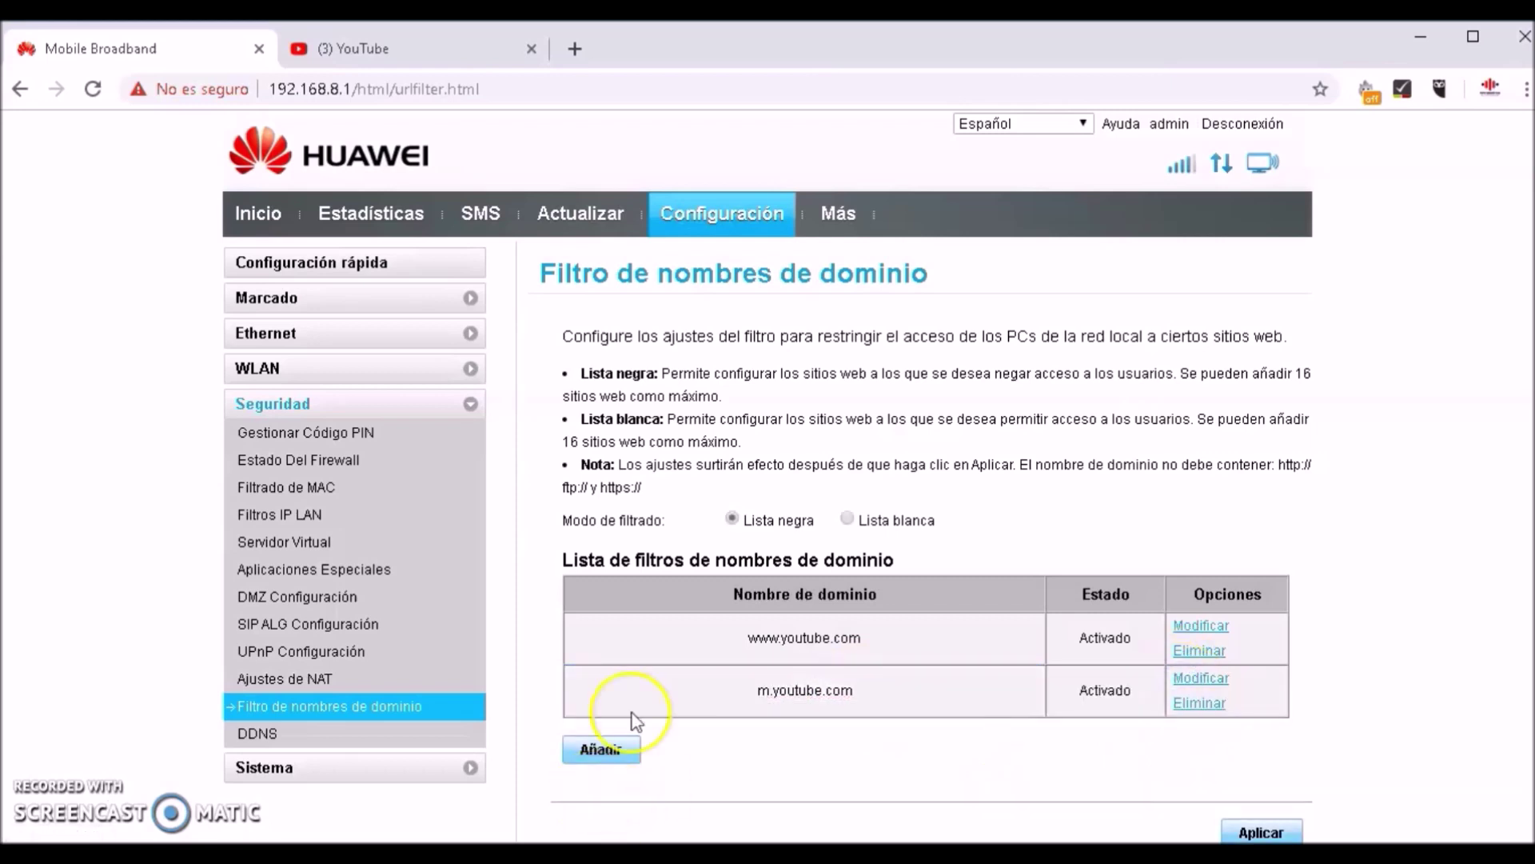
click(602, 750)
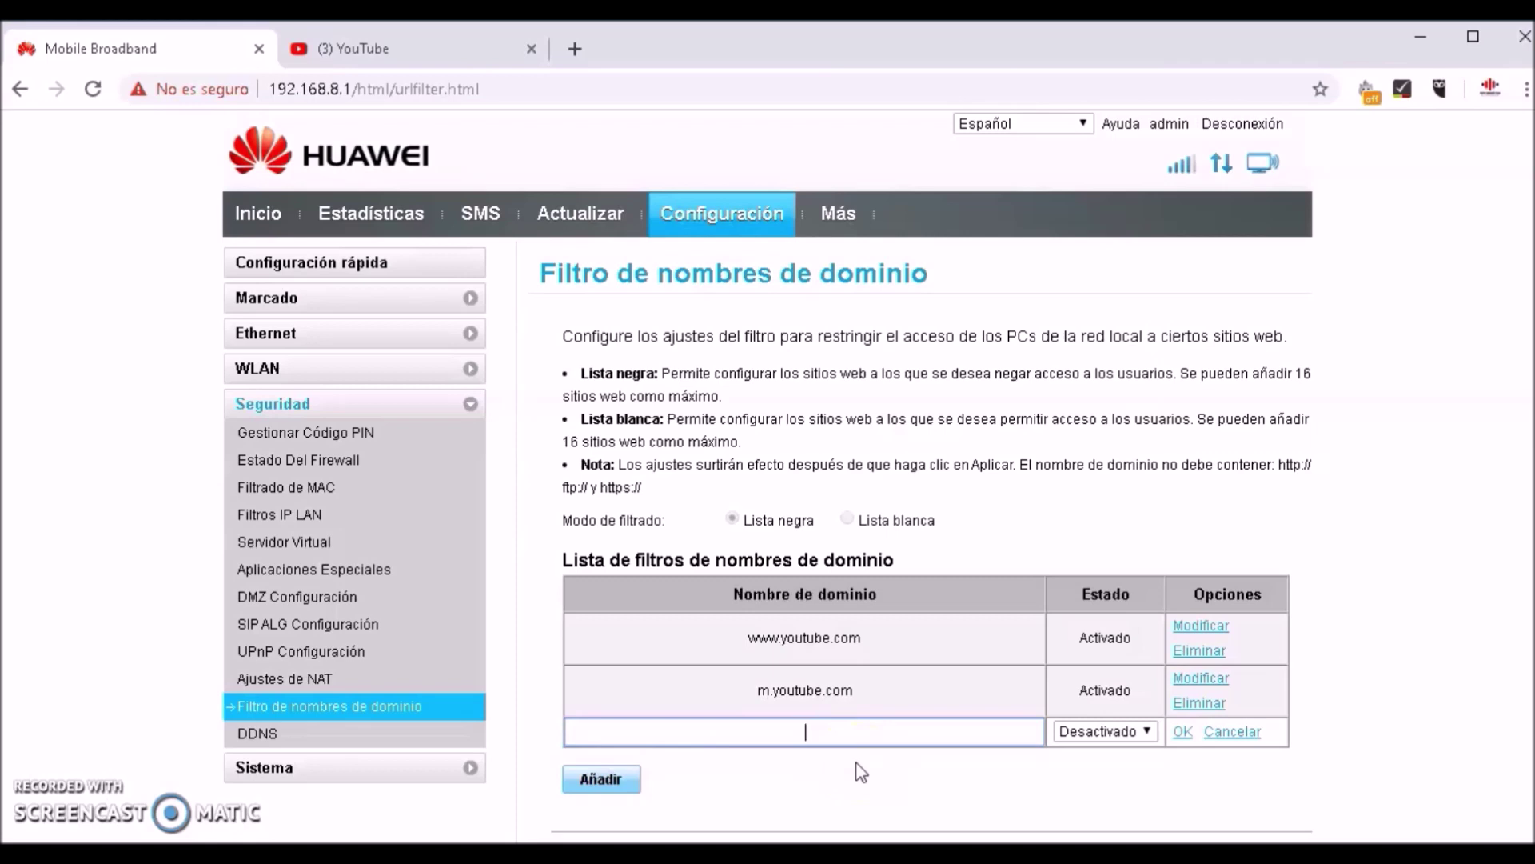
Add googlevideo.com as an Activado blacklist entry
text(googlevideo.com)
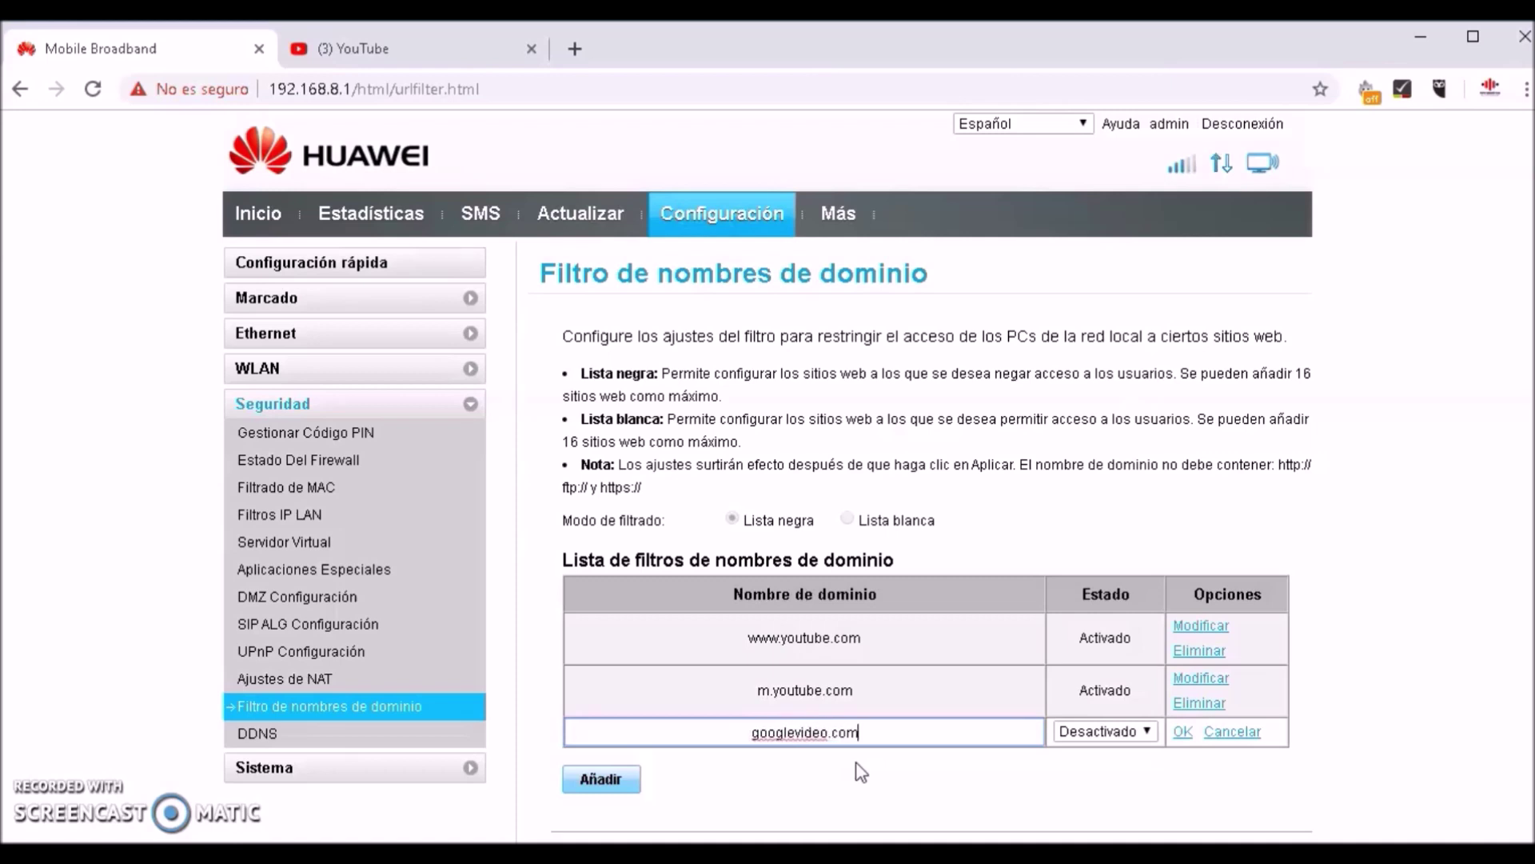
click(1143, 730)
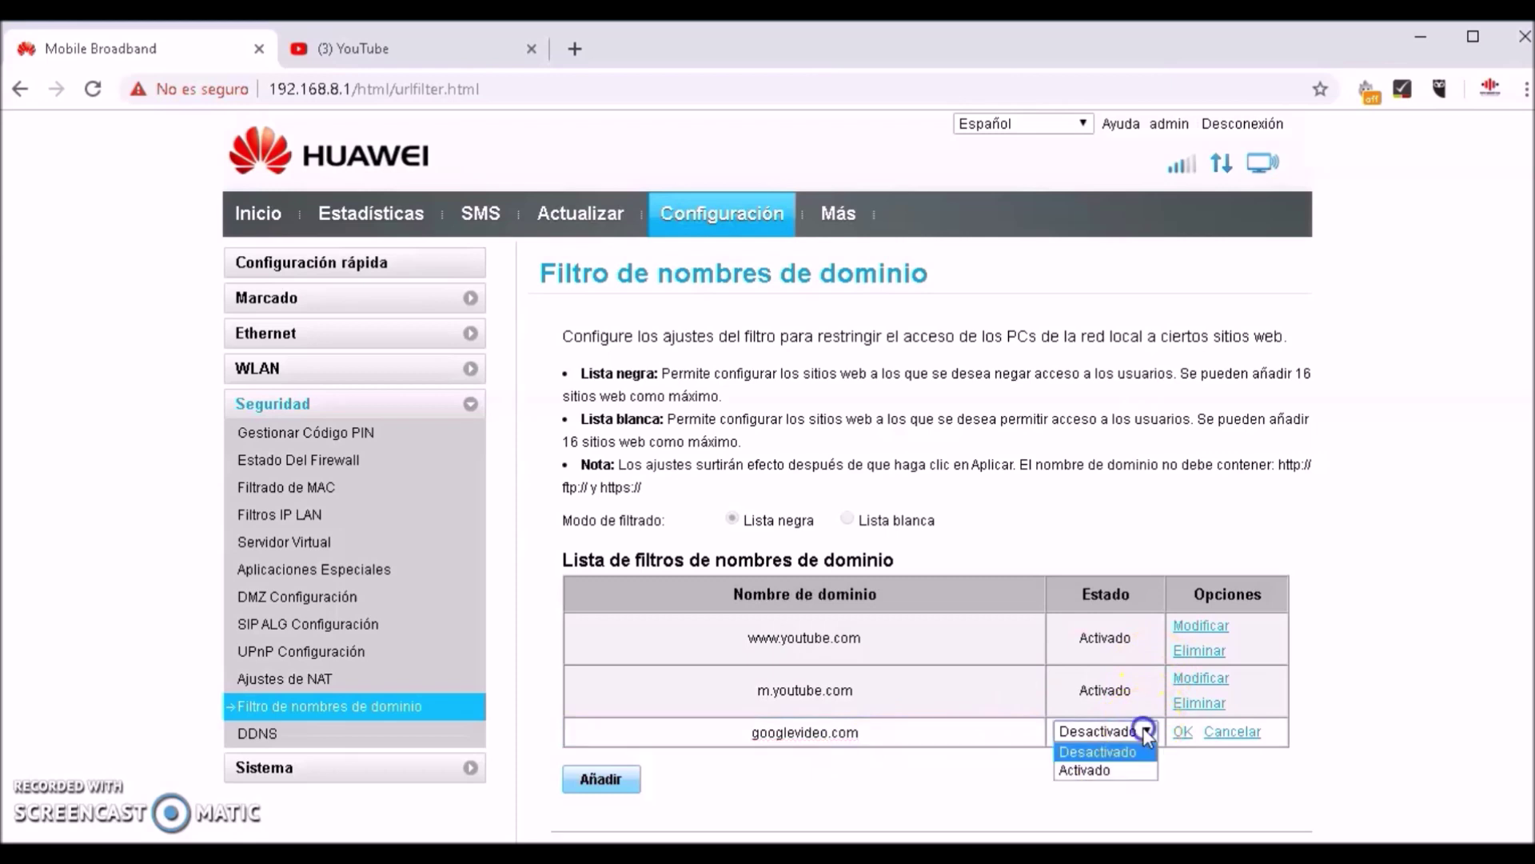
click(1142, 768)
click(1182, 731)
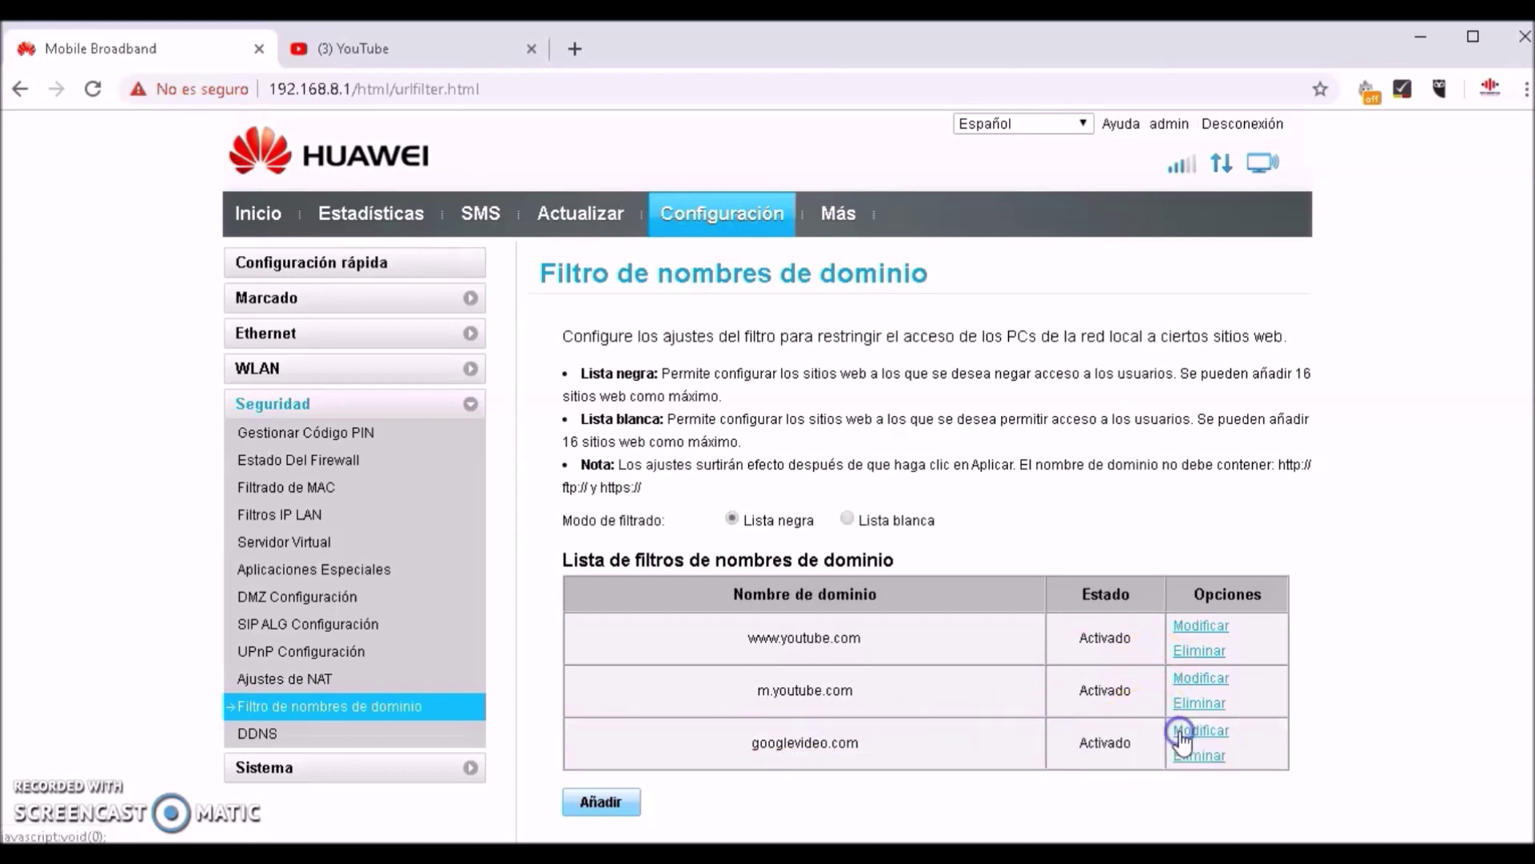
click(600, 802)
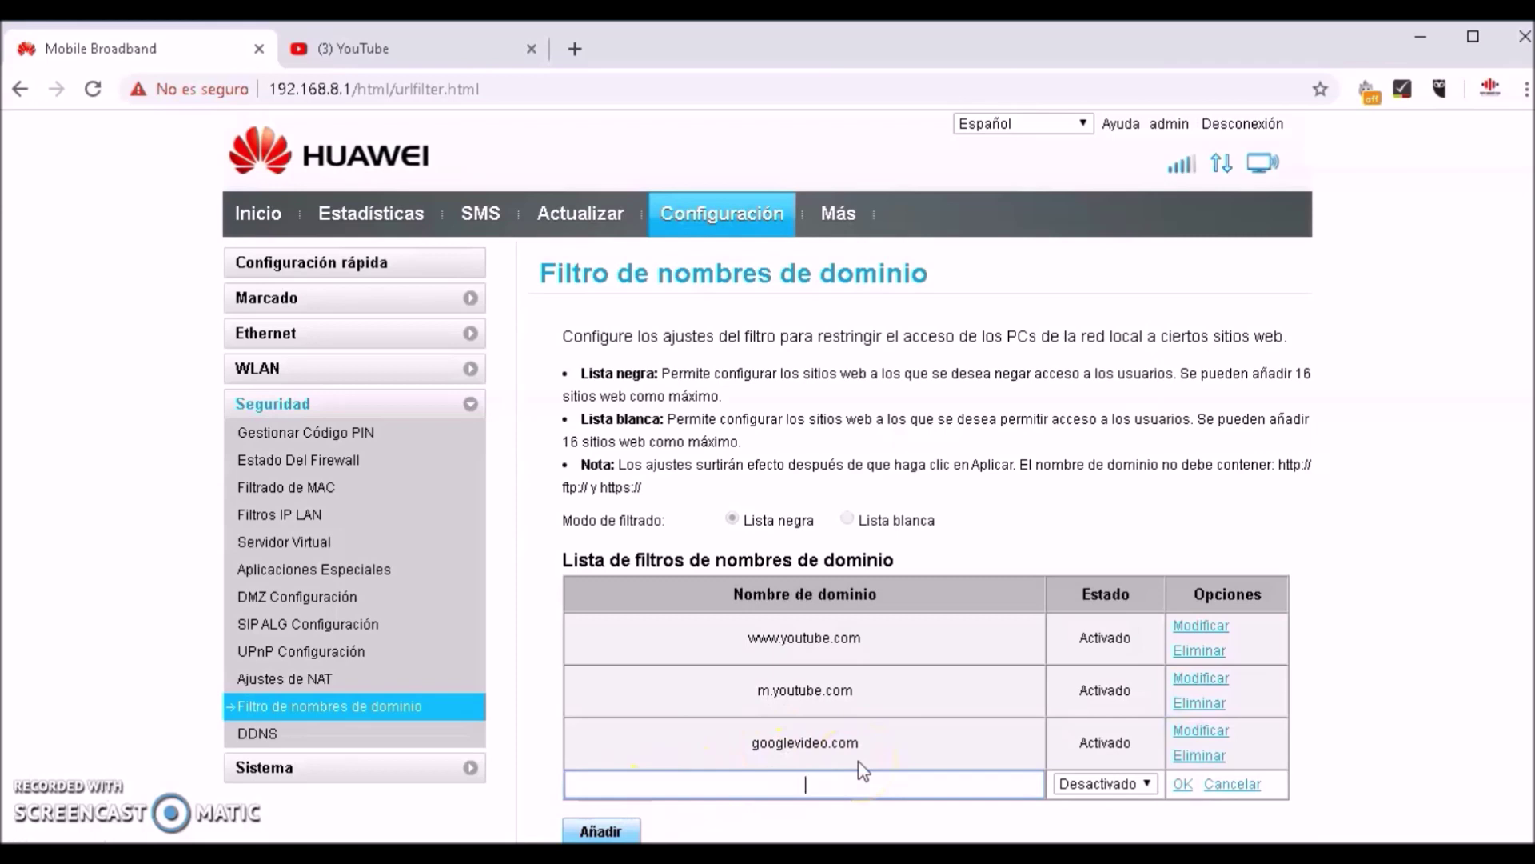
Add ytimg.com as an Activado blacklist entry, with page zoom back at 100%
text(ytimg.com)
click(863, 760)
key(ctrl+plus)
key(ctrl+plus)
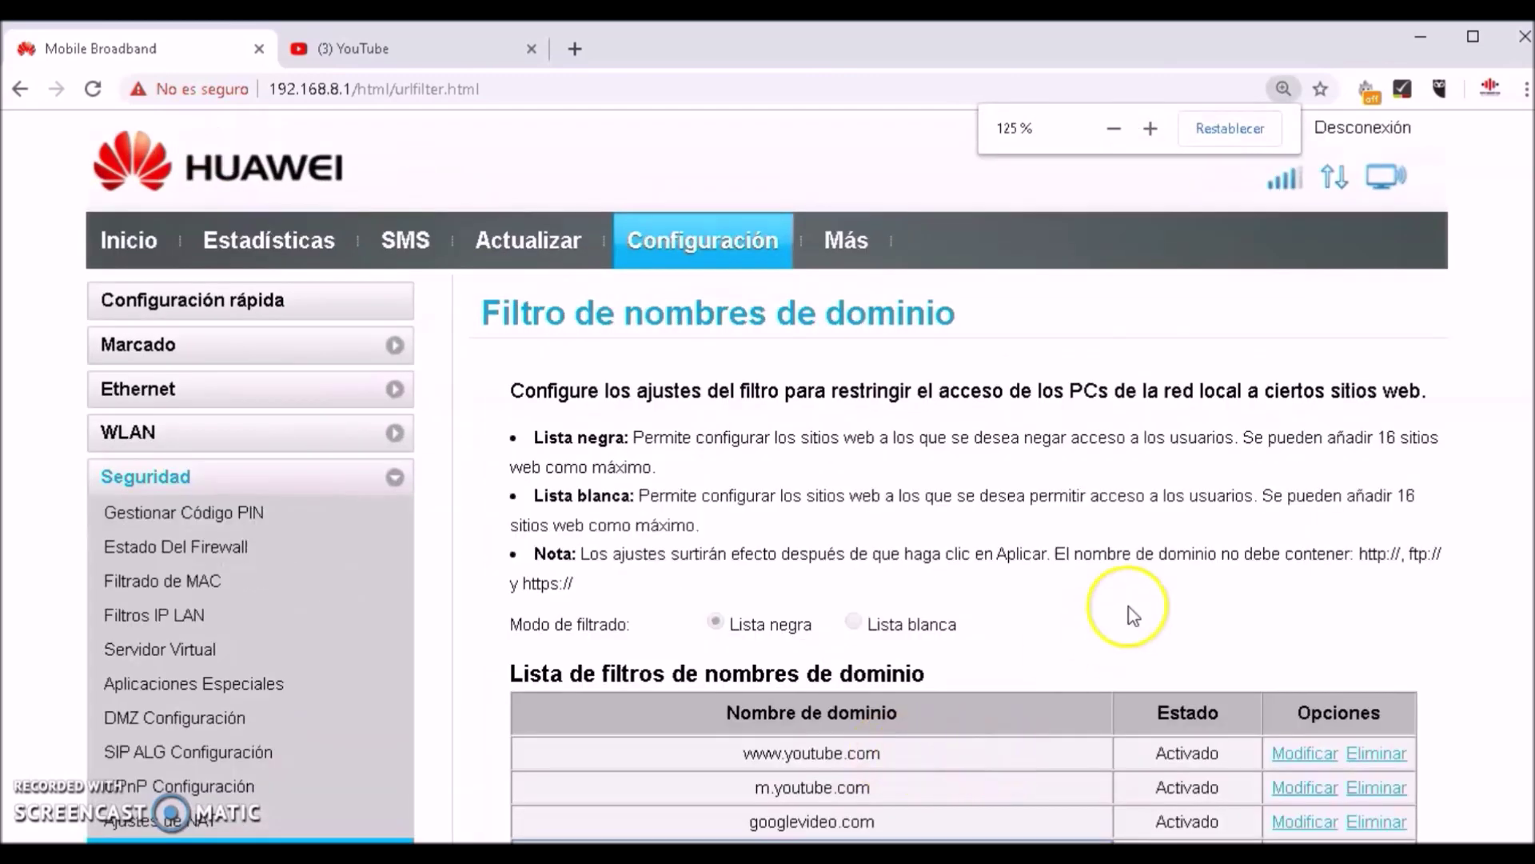
click(1283, 89)
click(1229, 128)
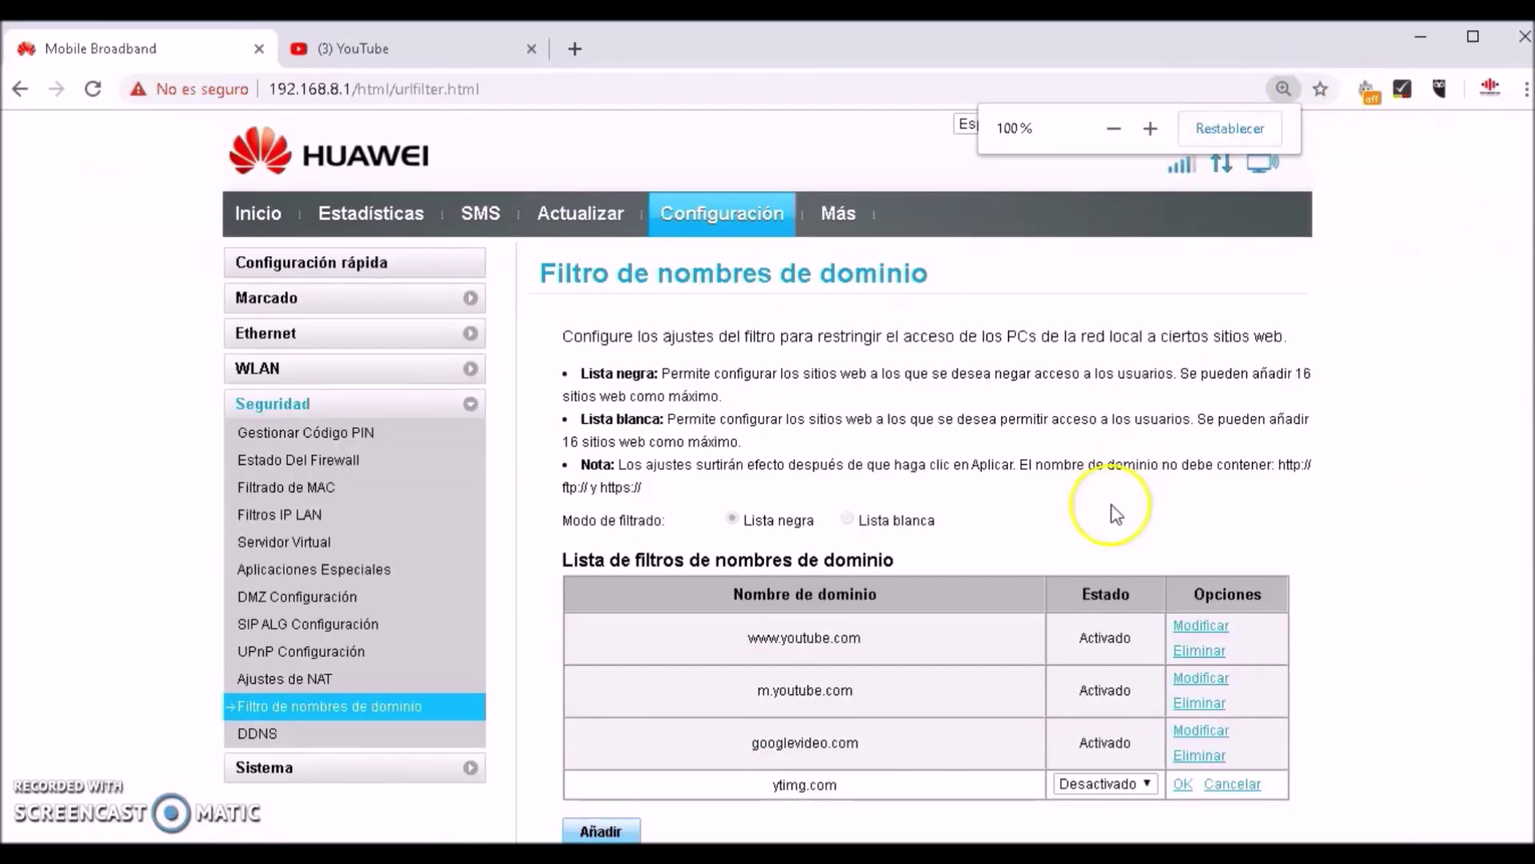
click(1148, 784)
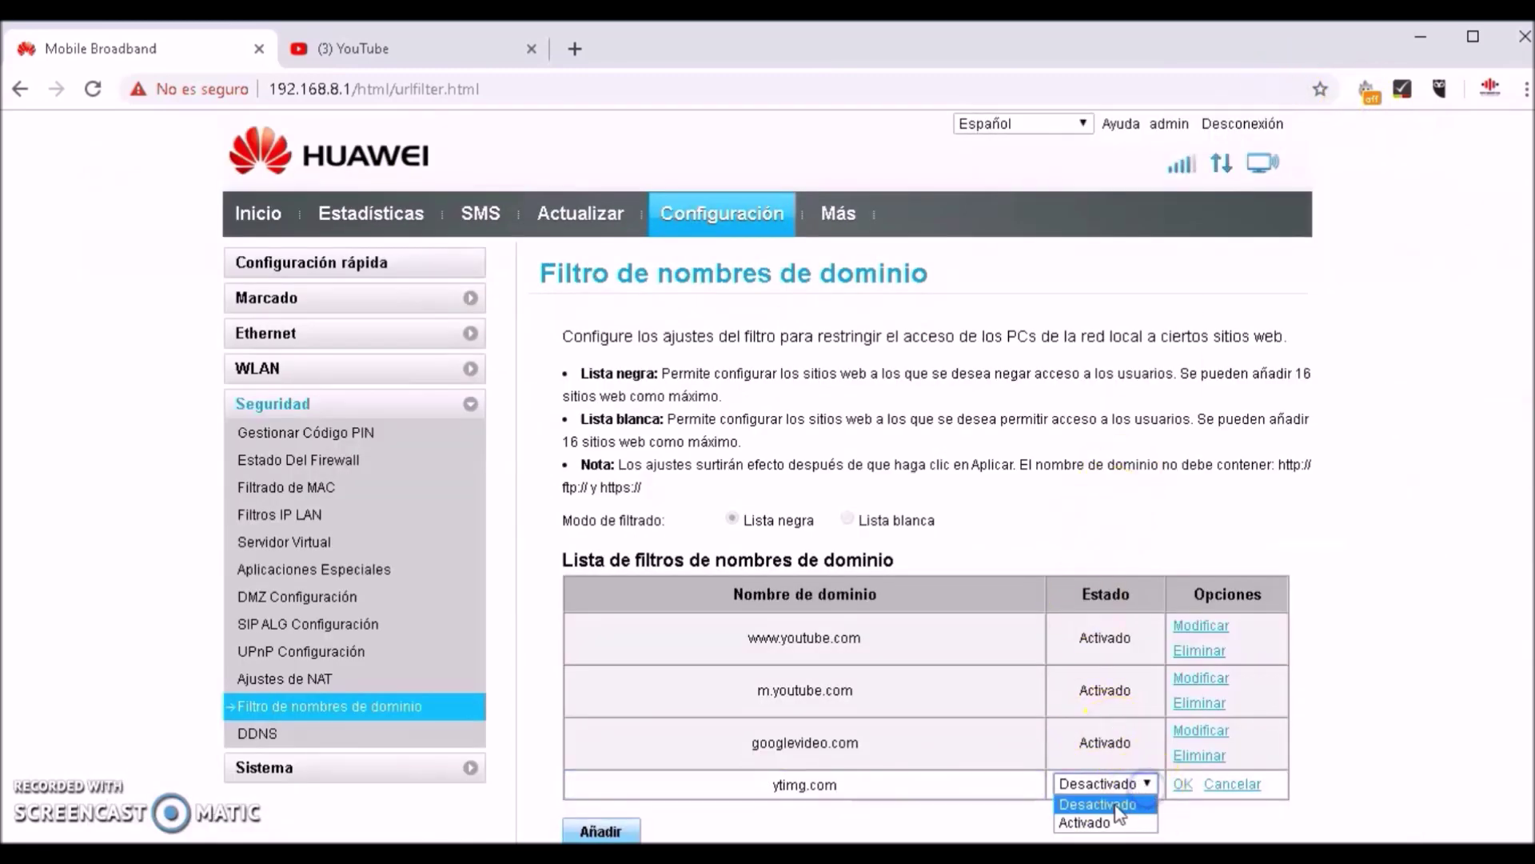
click(1097, 821)
click(1184, 787)
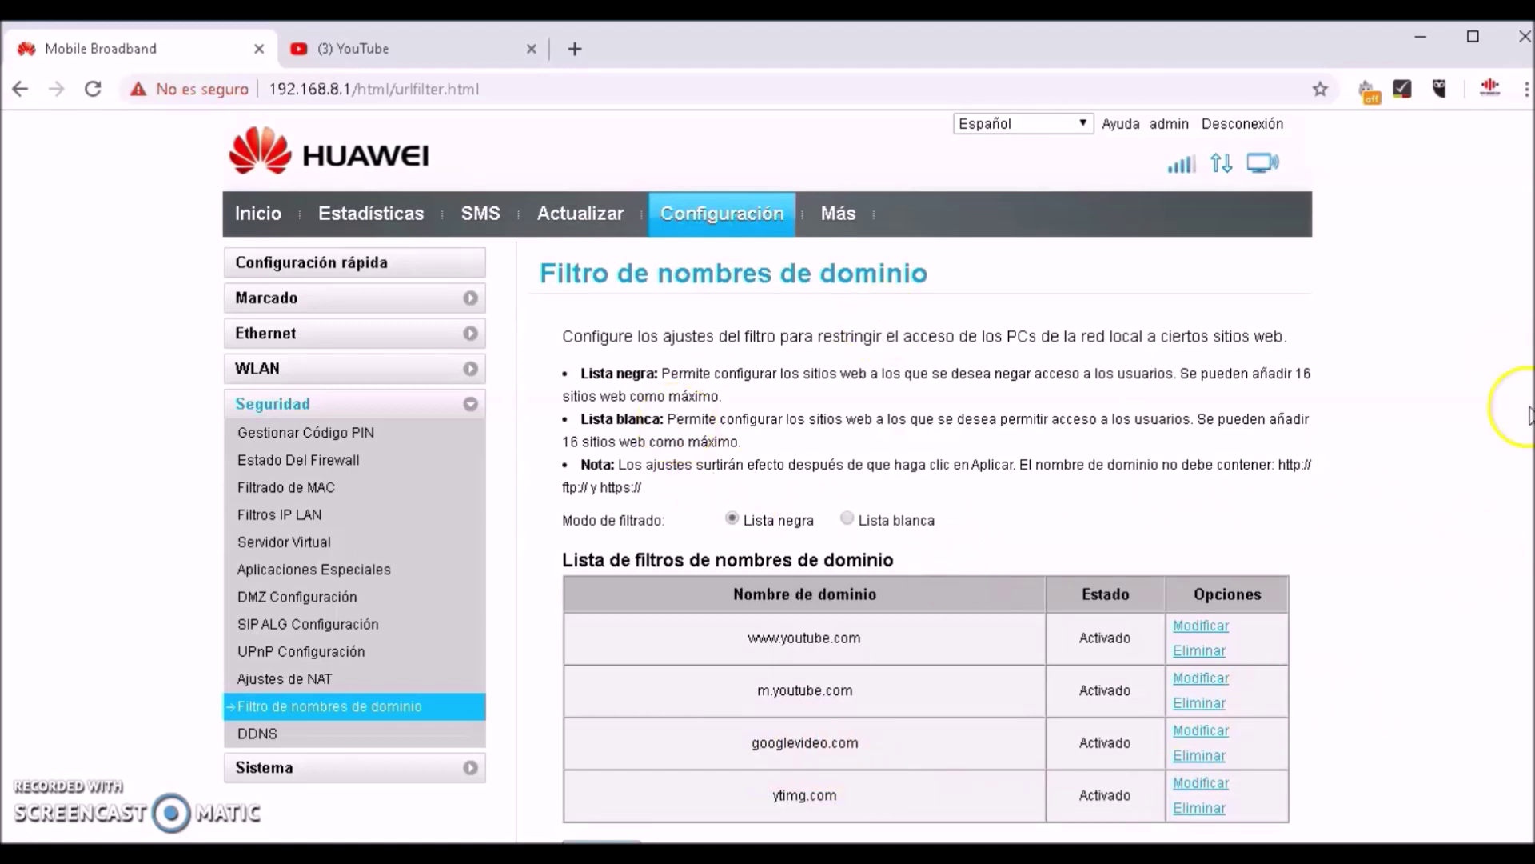
drag(1162, 439, 1254, 406)
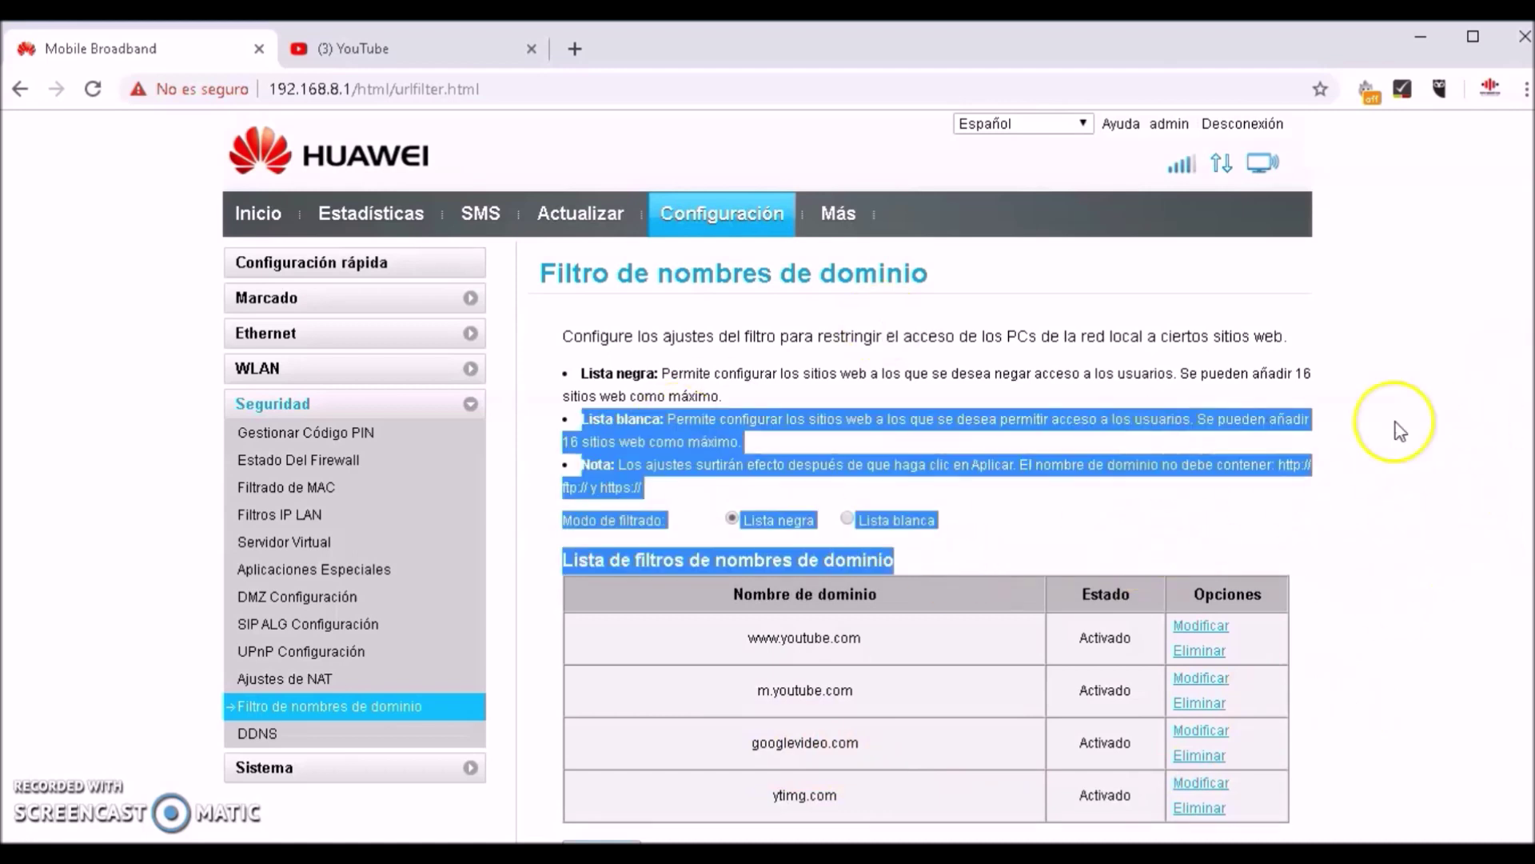
click(1472, 36)
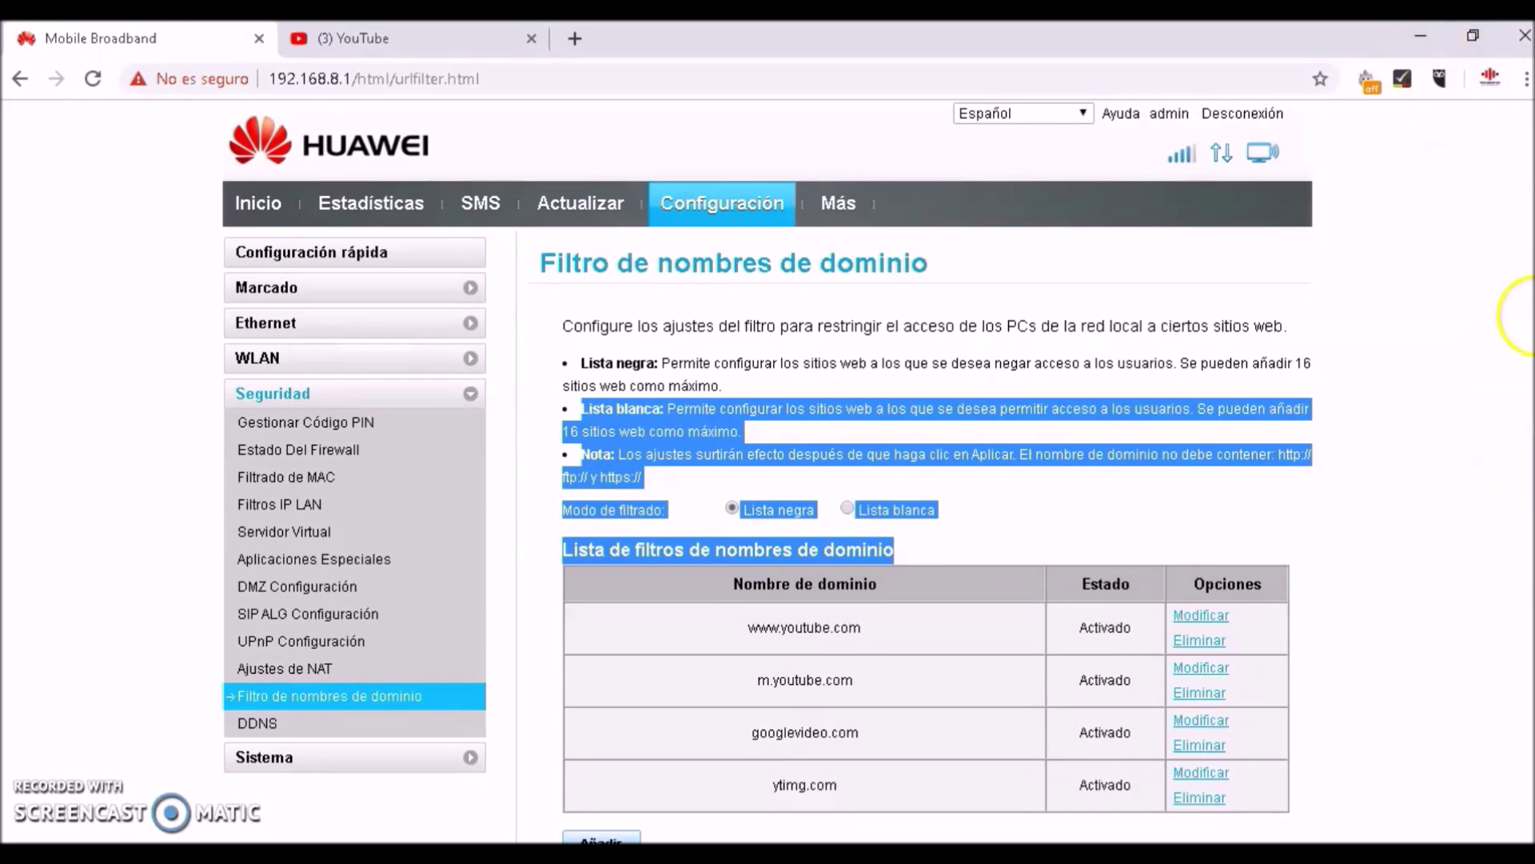
scroll(1515, 316, down, 2)
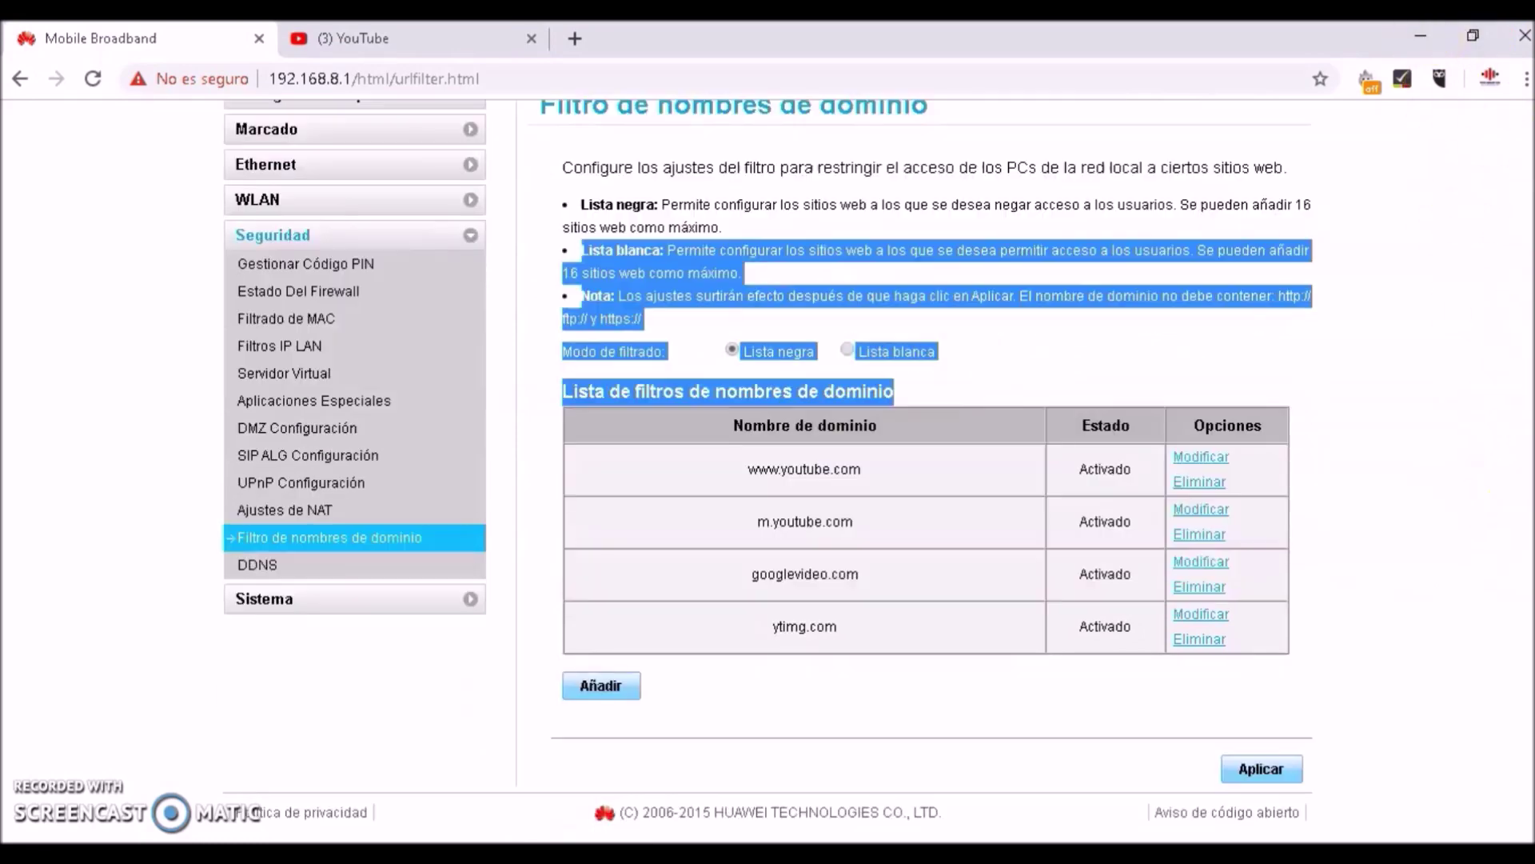
Add ytimg.l.google.com as Activado, then apply and confirm the filter list
click(596, 686)
click(865, 669)
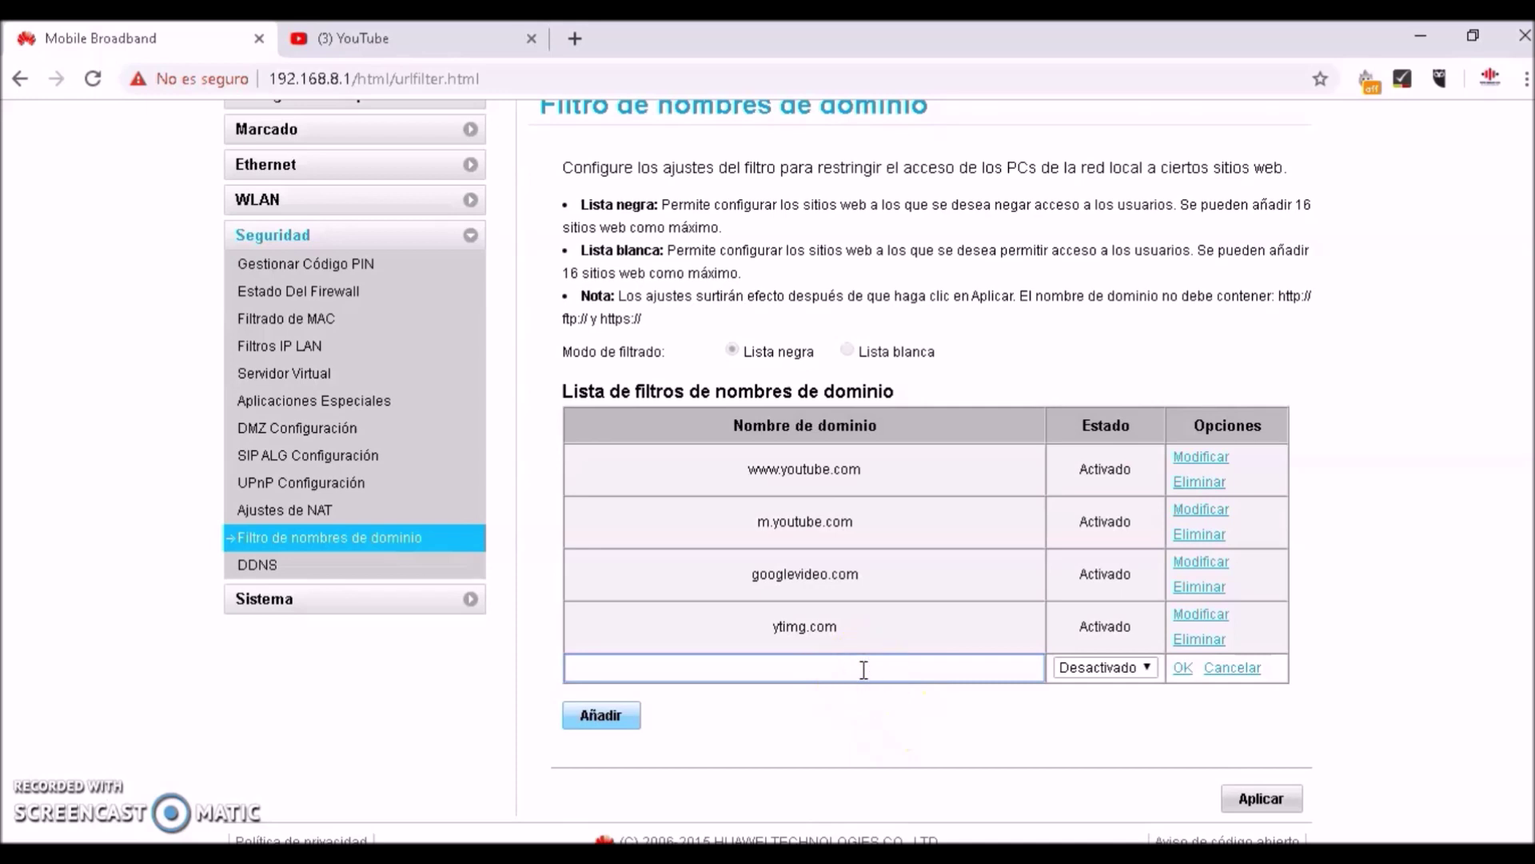
text(ytimg.l.google.com)
key(ctrl+plus)
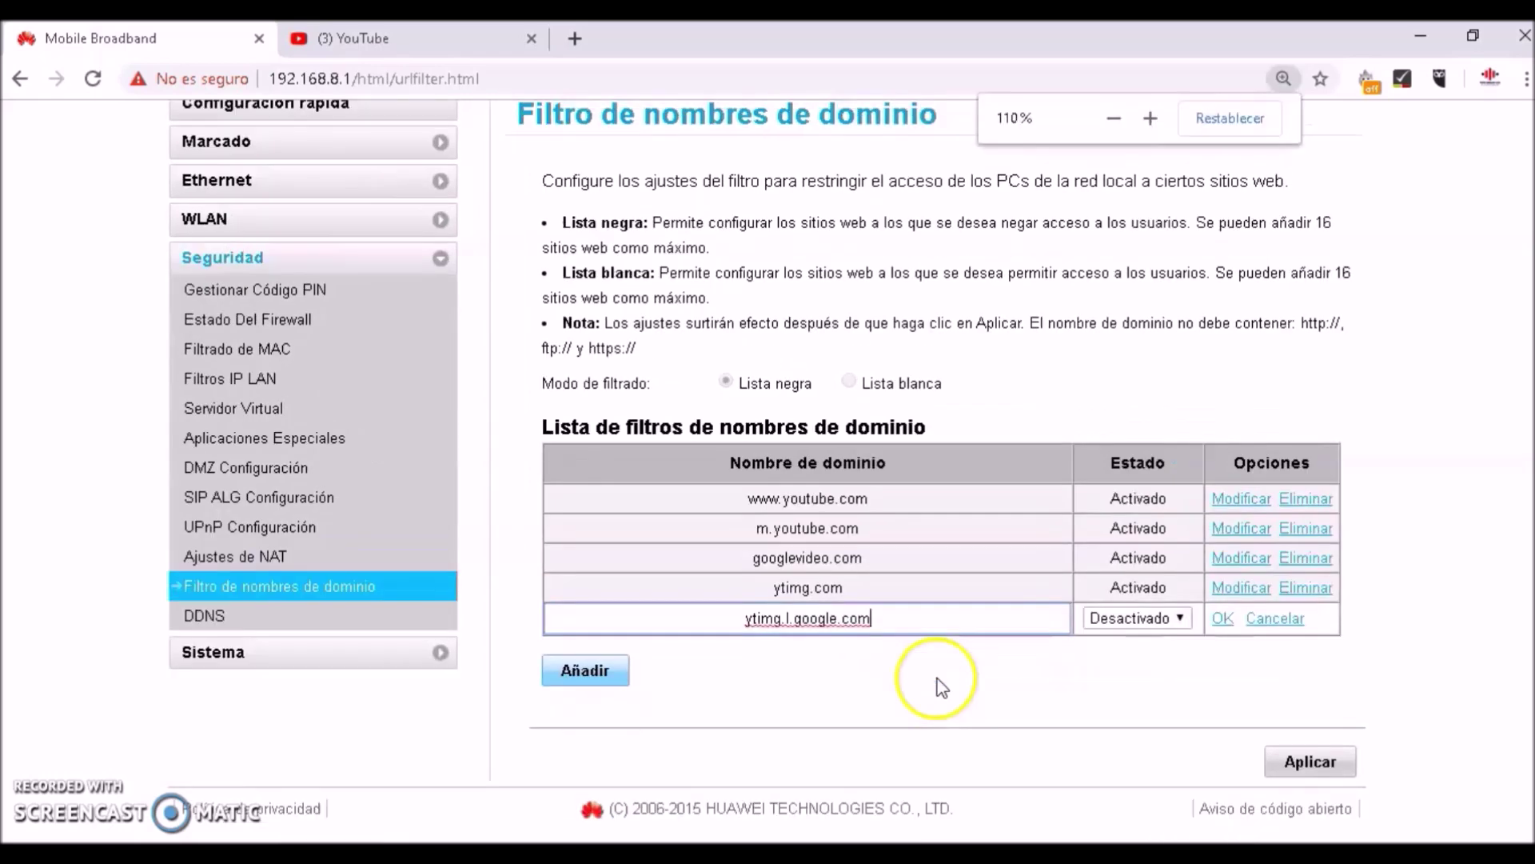
click(1175, 621)
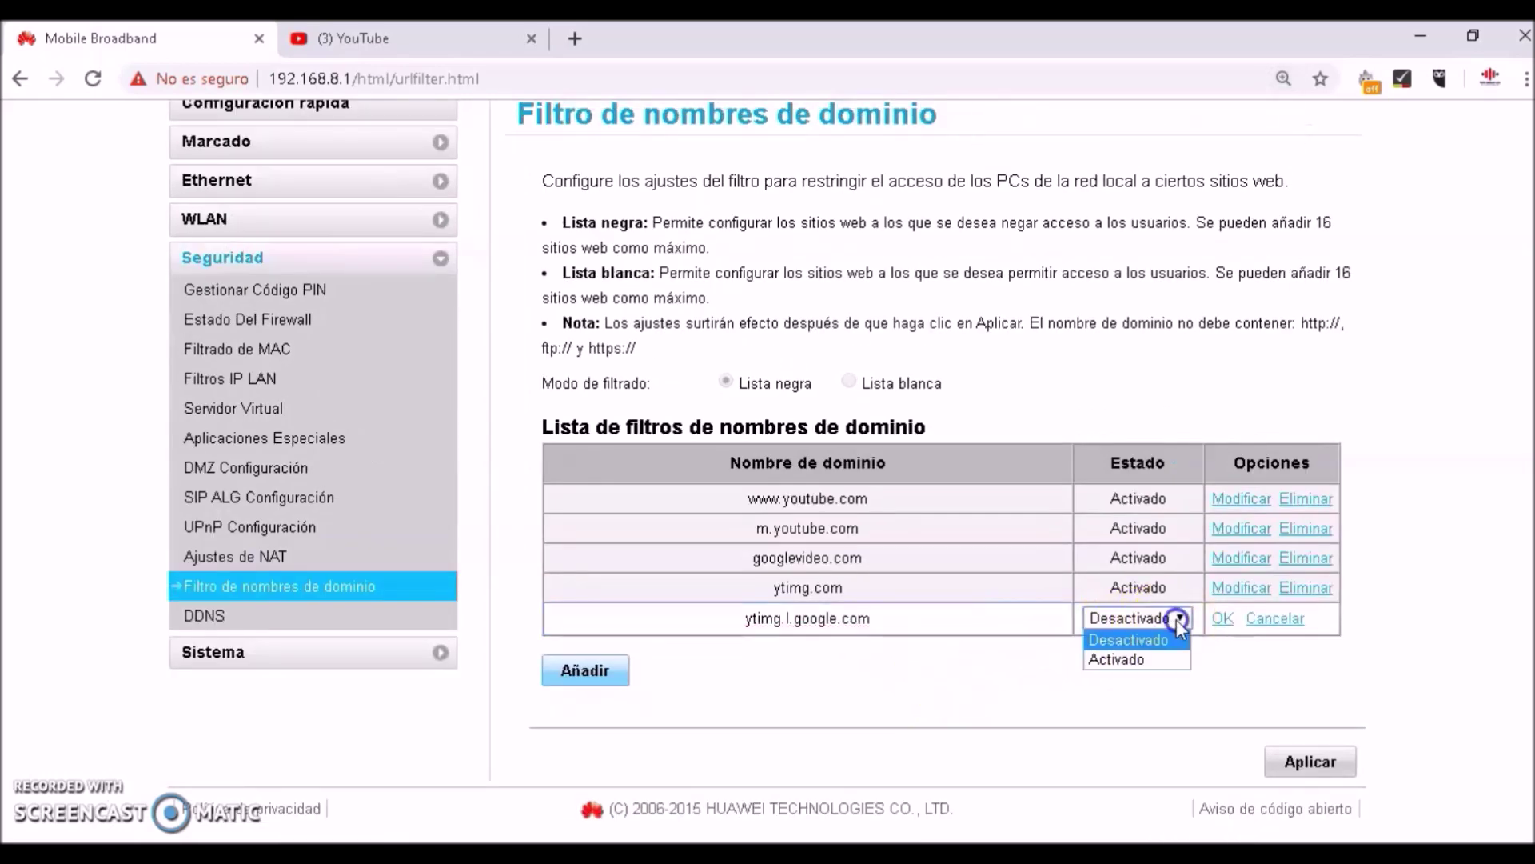
click(1169, 658)
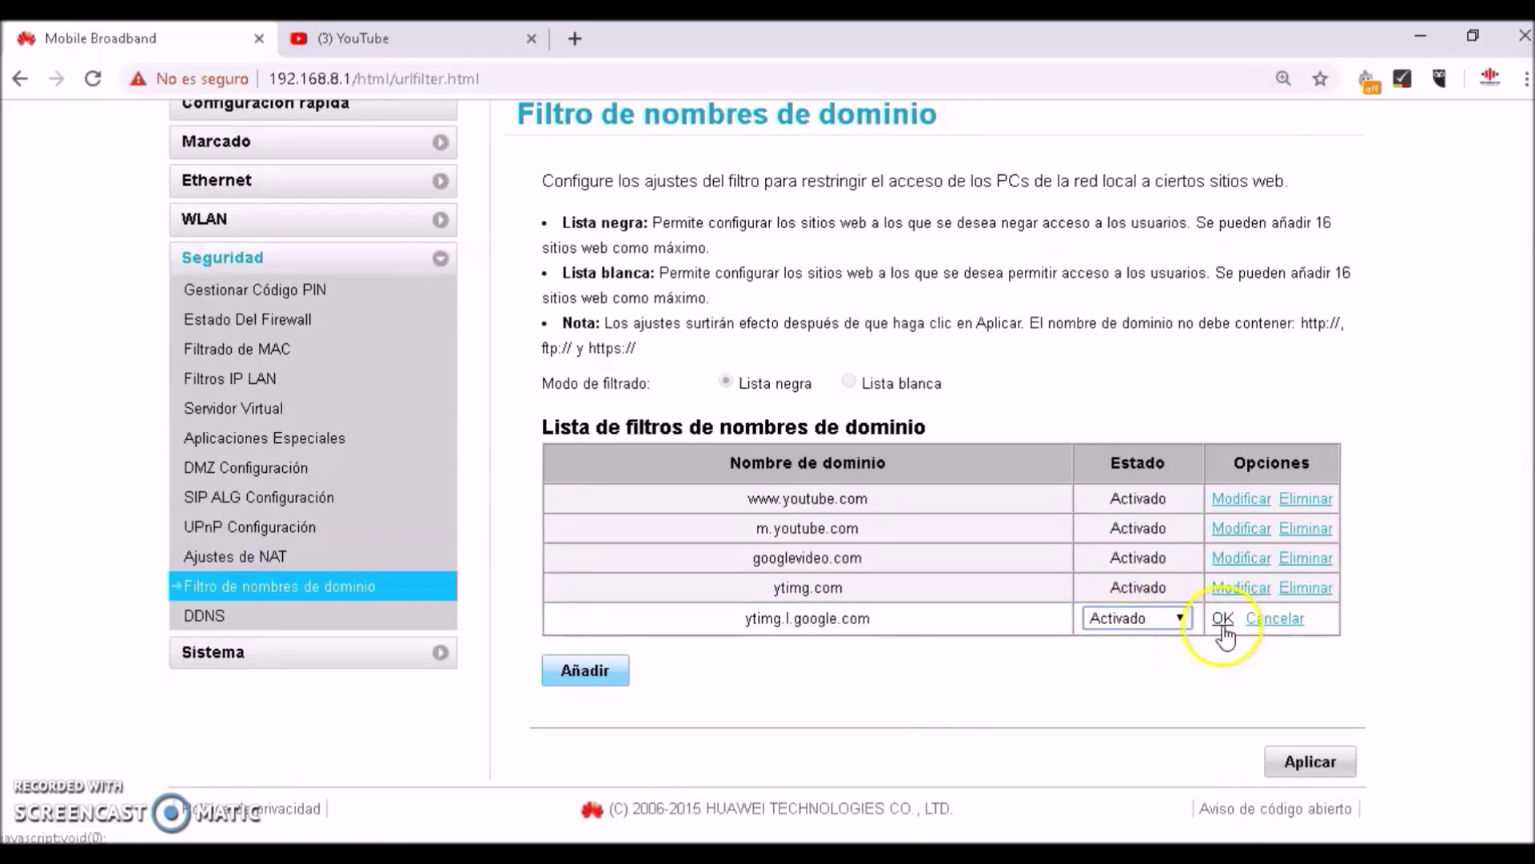
click(1222, 620)
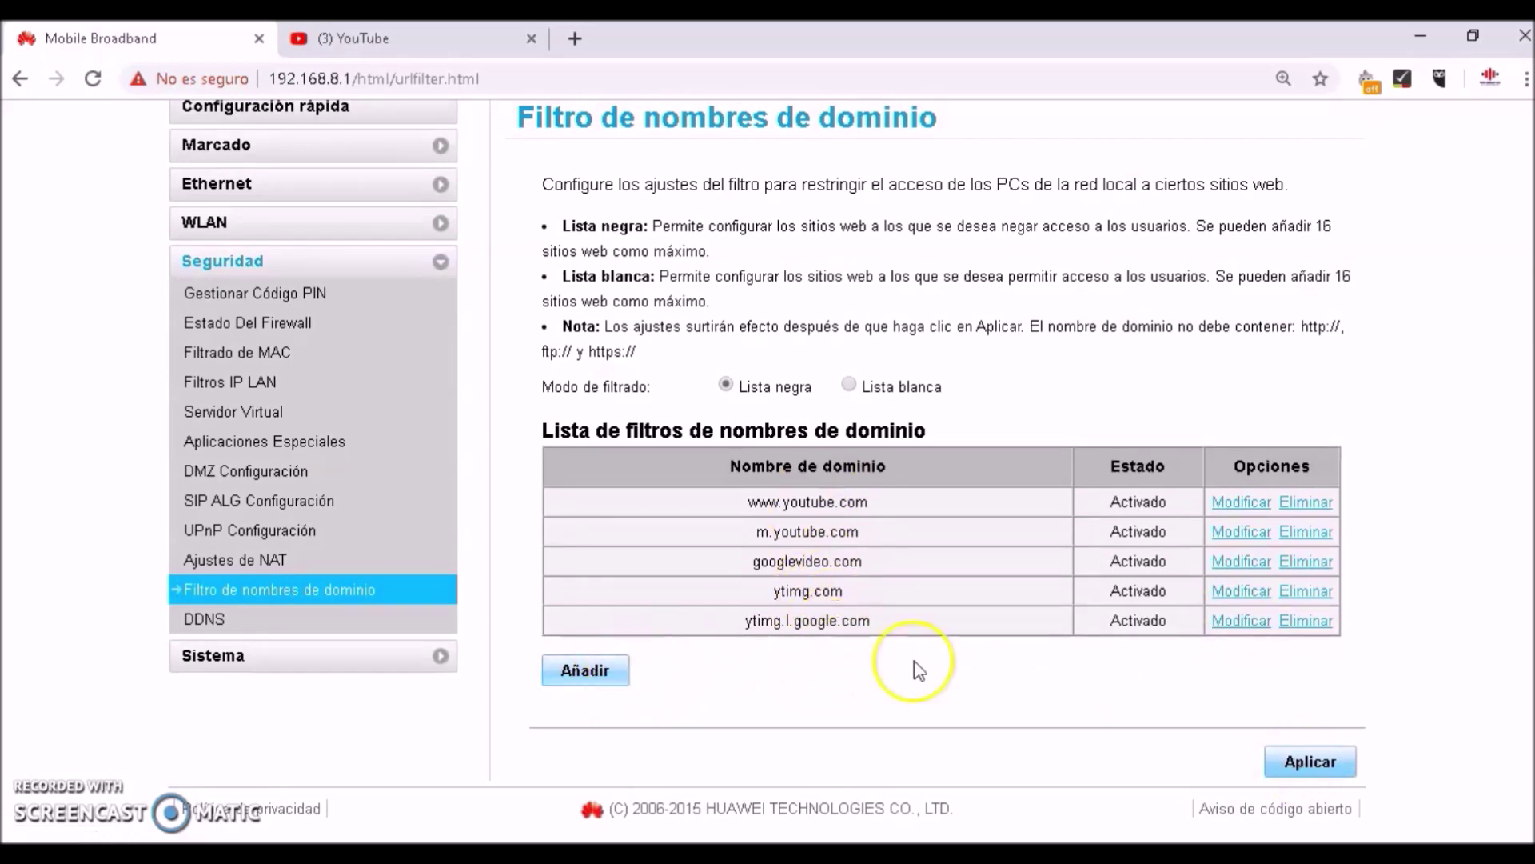
click(1301, 758)
click(1024, 538)
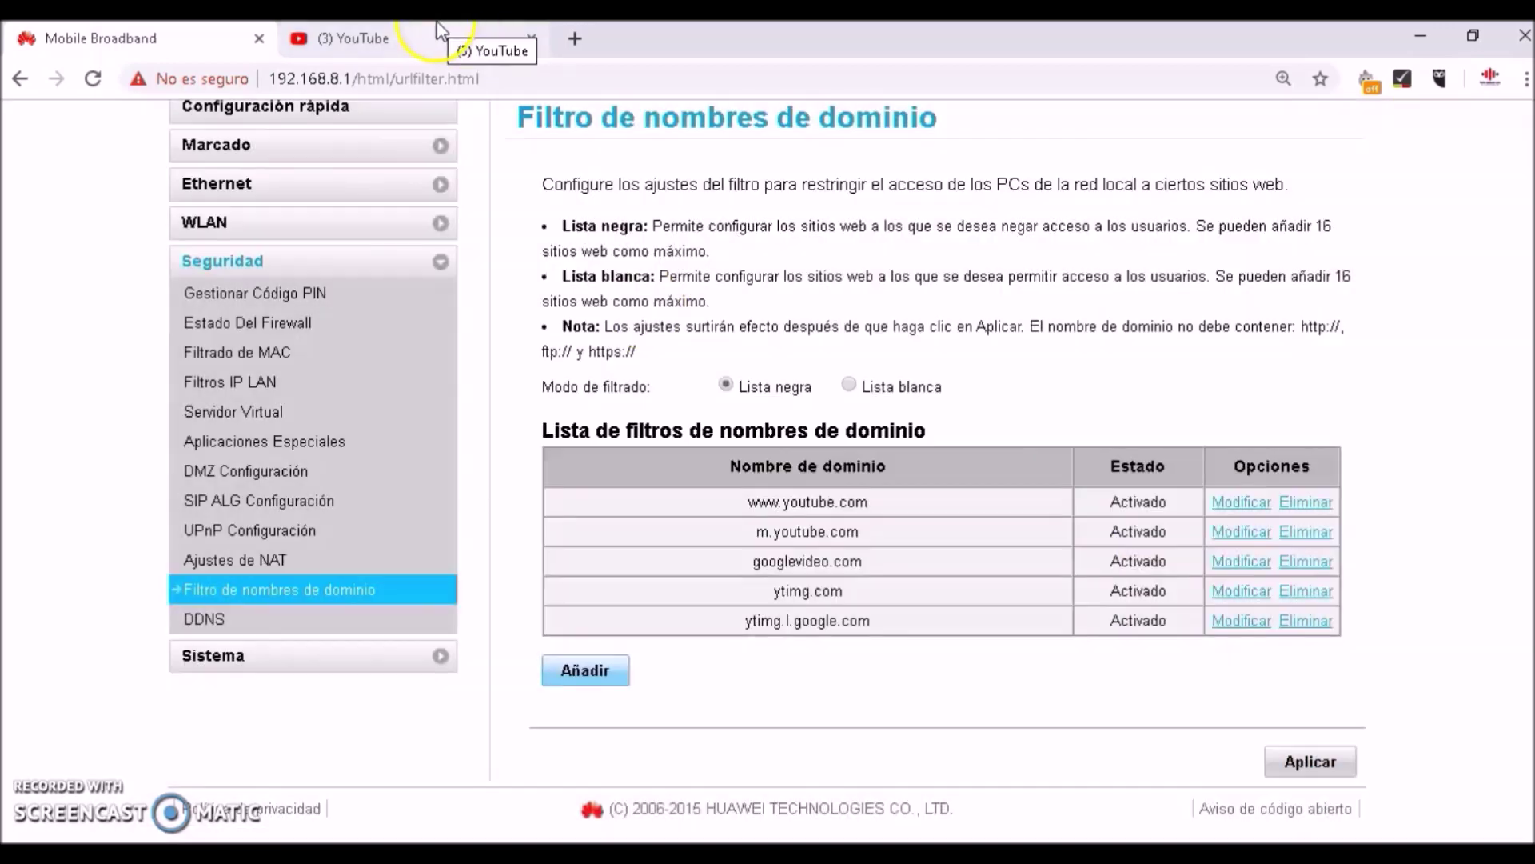
Reload YouTube and open a video to confirm the DNS block, then close the tab
click(436, 33)
click(94, 79)
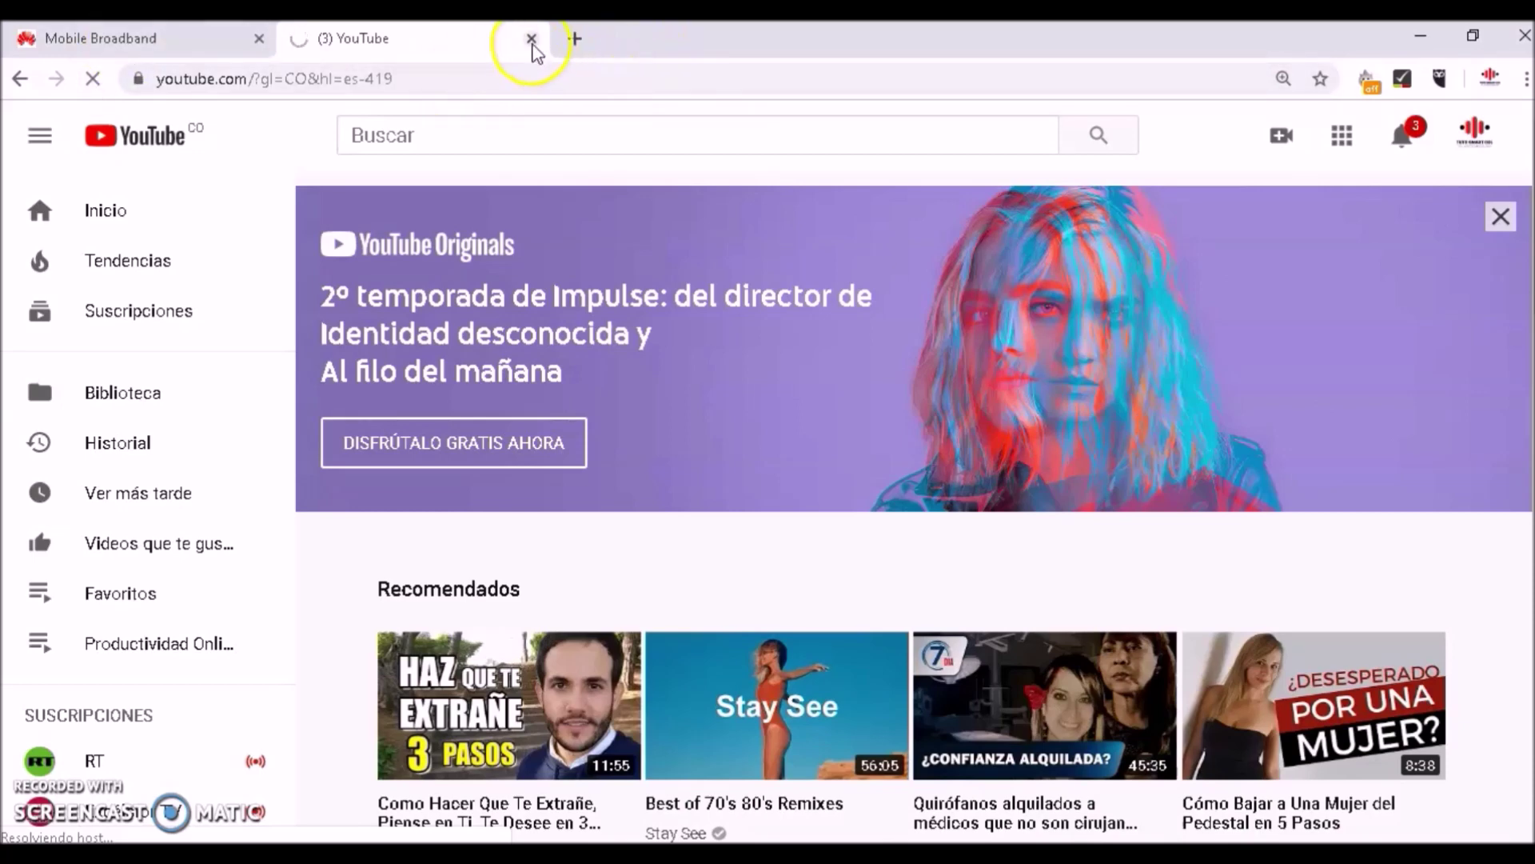
scroll(568, 664, down, 5)
click(569, 672)
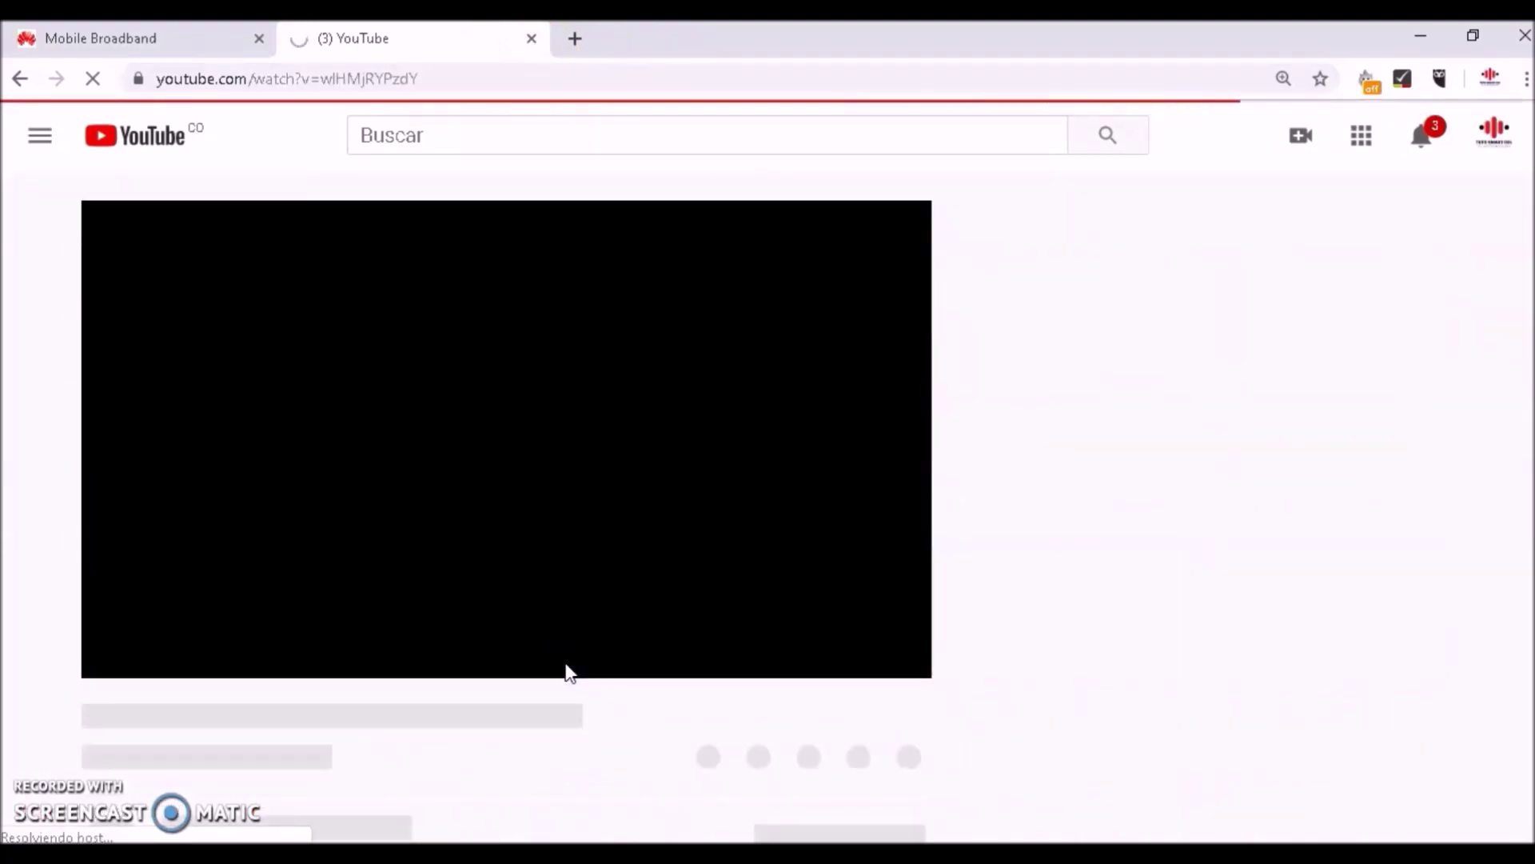
key(alt+Left)
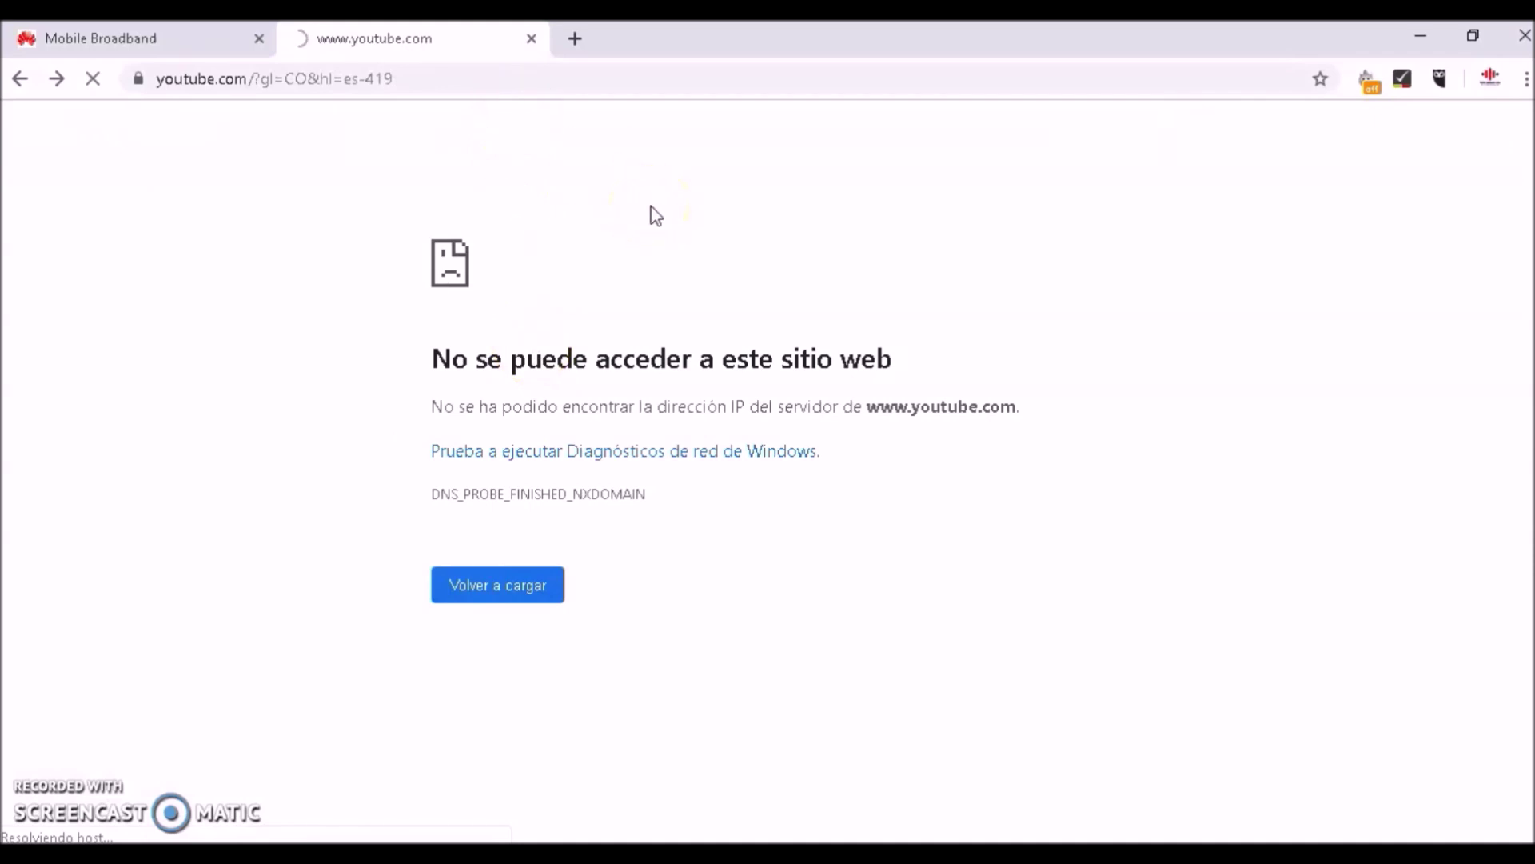
click(532, 39)
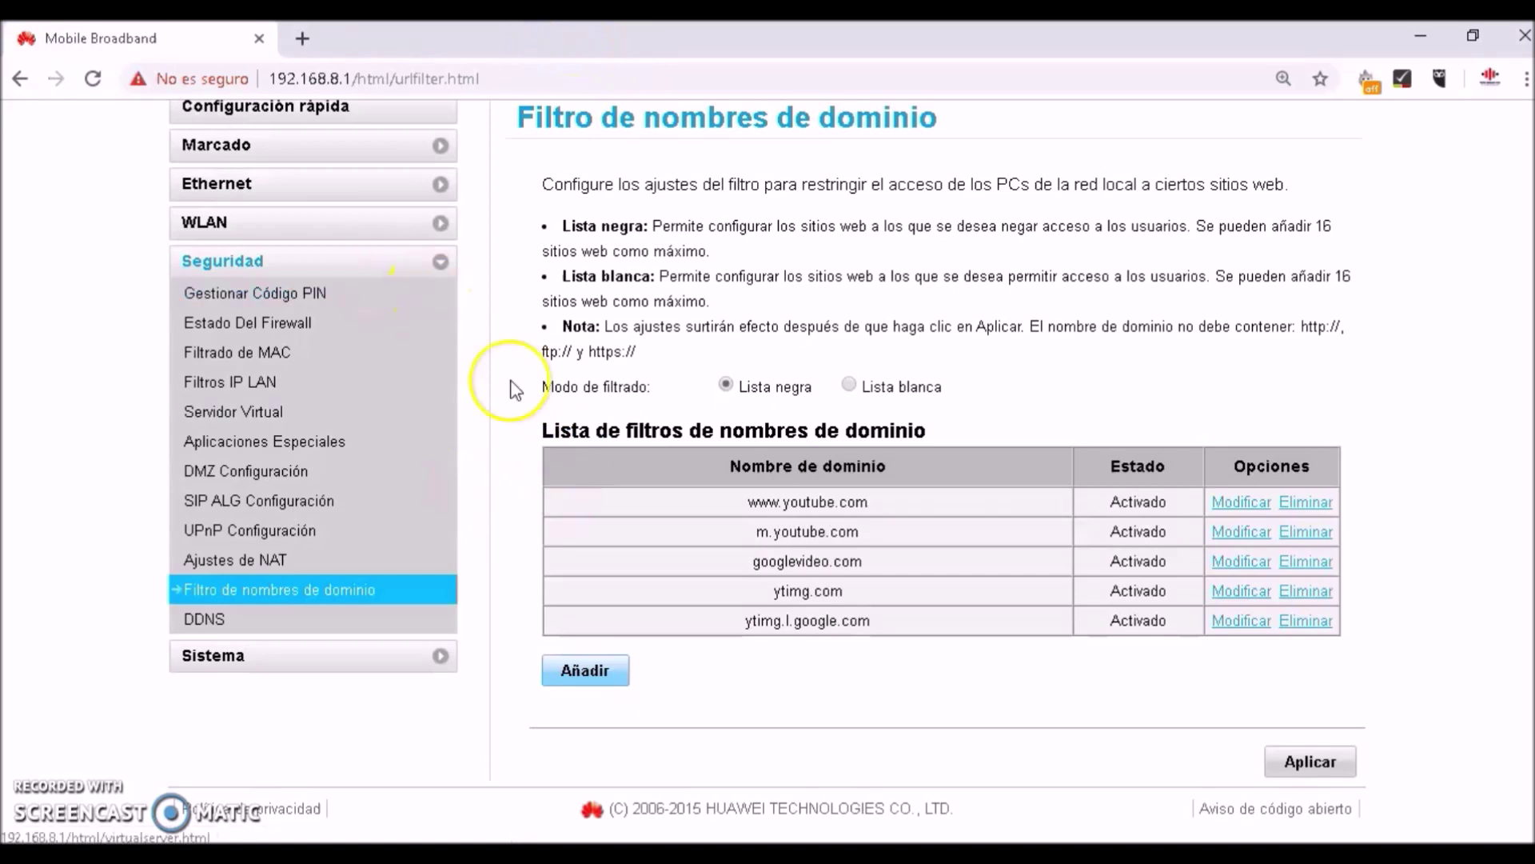
Add a sixth blank row to the blacklist and focus its domain field
click(592, 671)
click(845, 645)
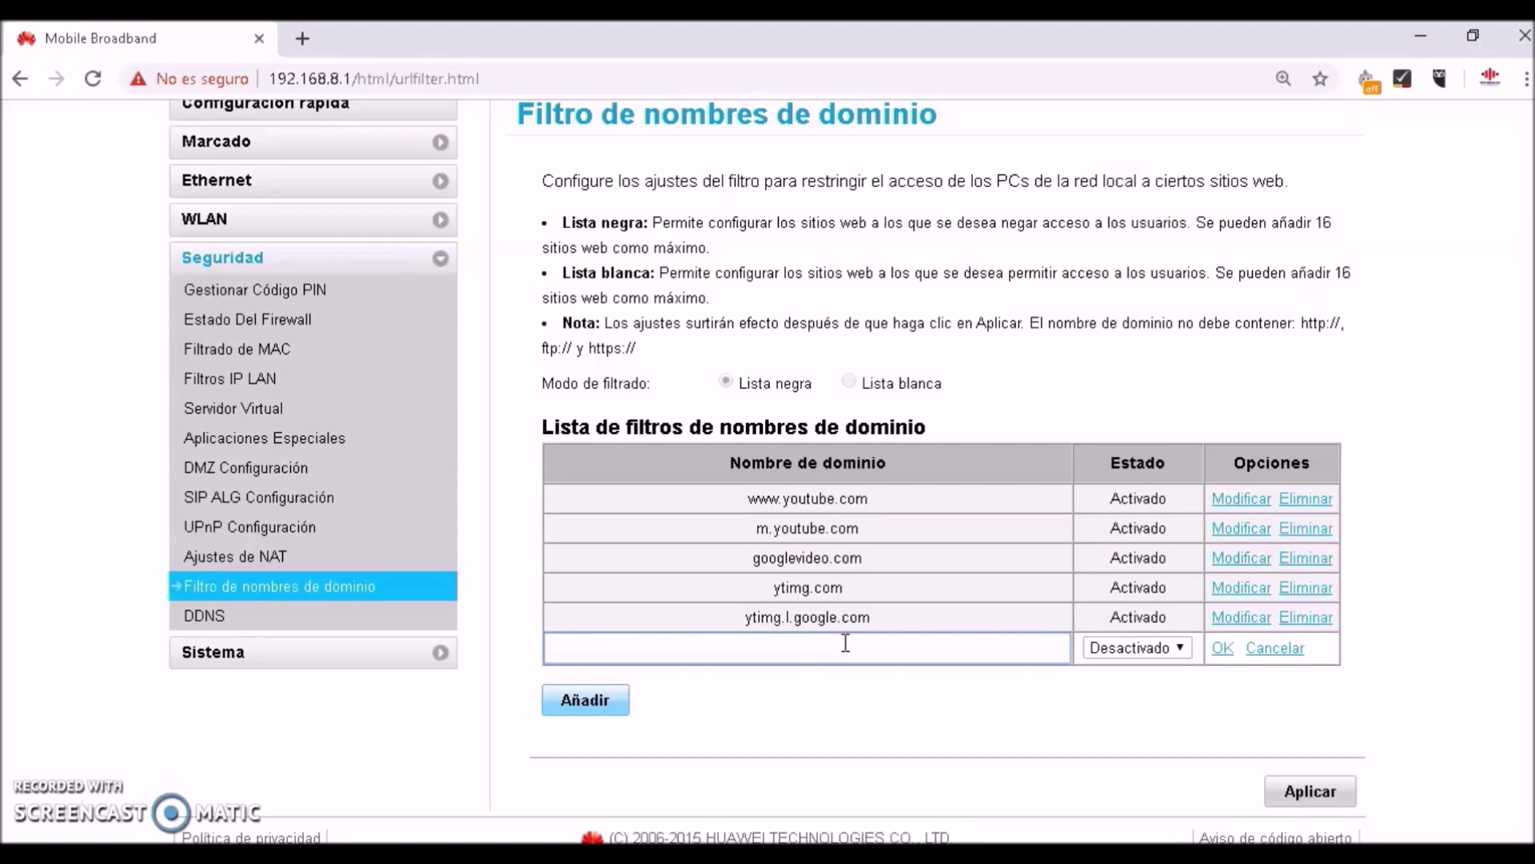
Enter play.google.com as a blacklist domain, set it to Activado and save it
text(play.google.com)
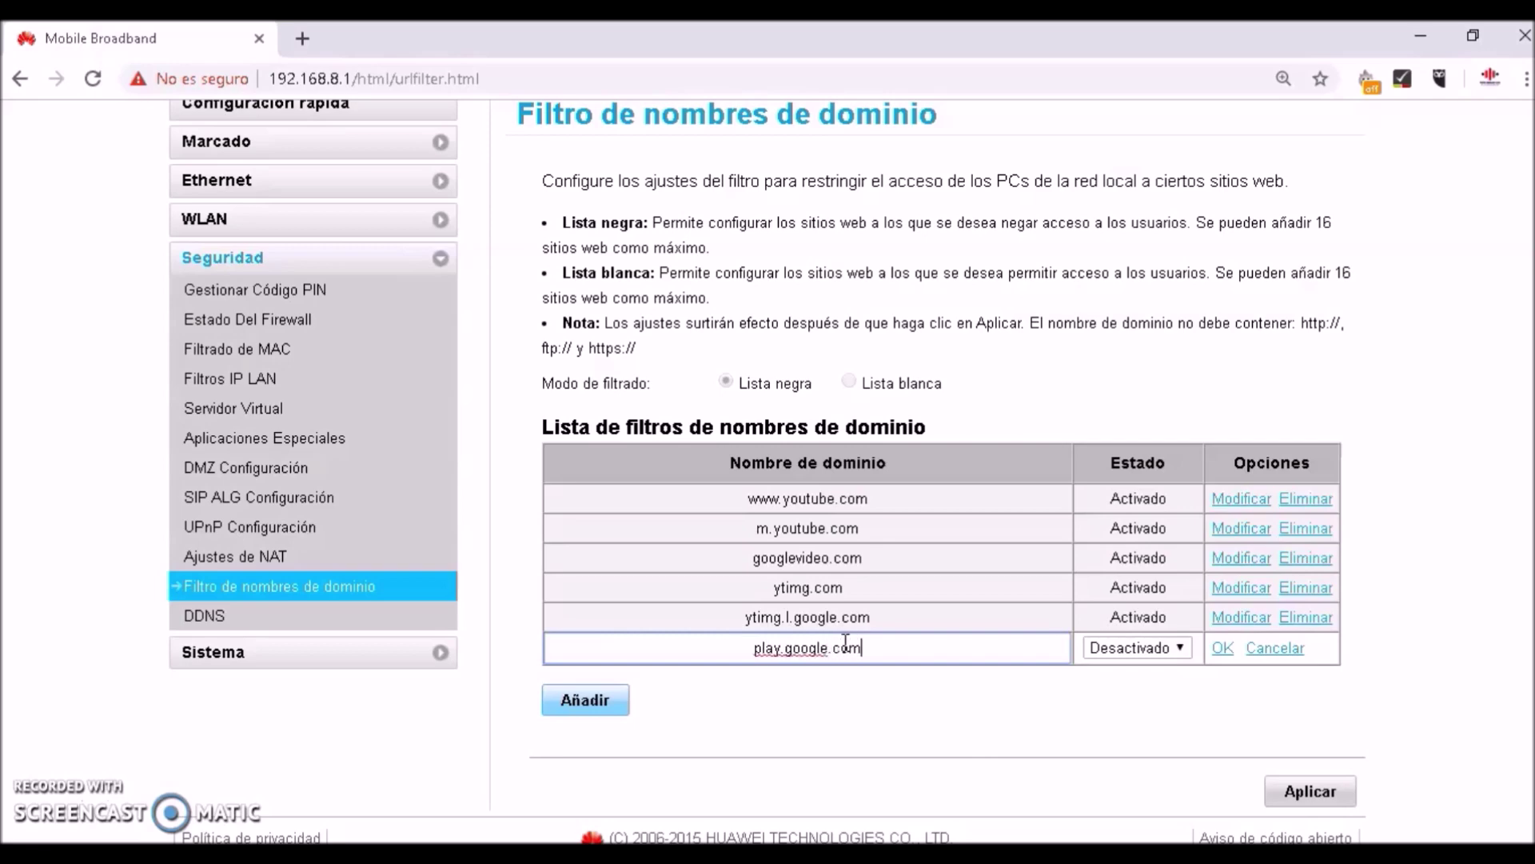
key(ctrl+plus)
key(ctrl+plus)
key(ctrl+plus)
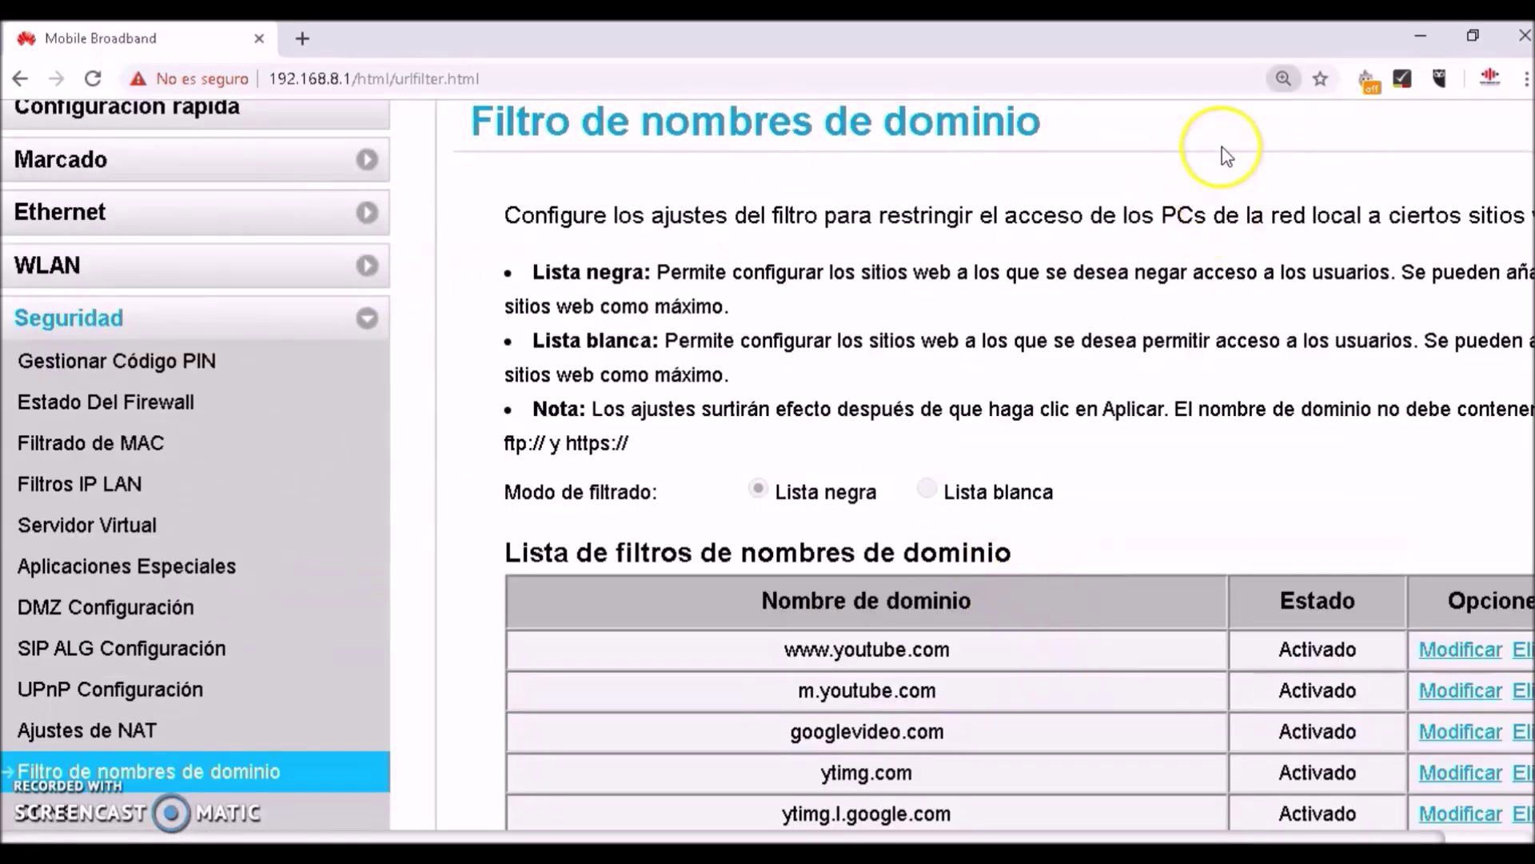
click(1283, 78)
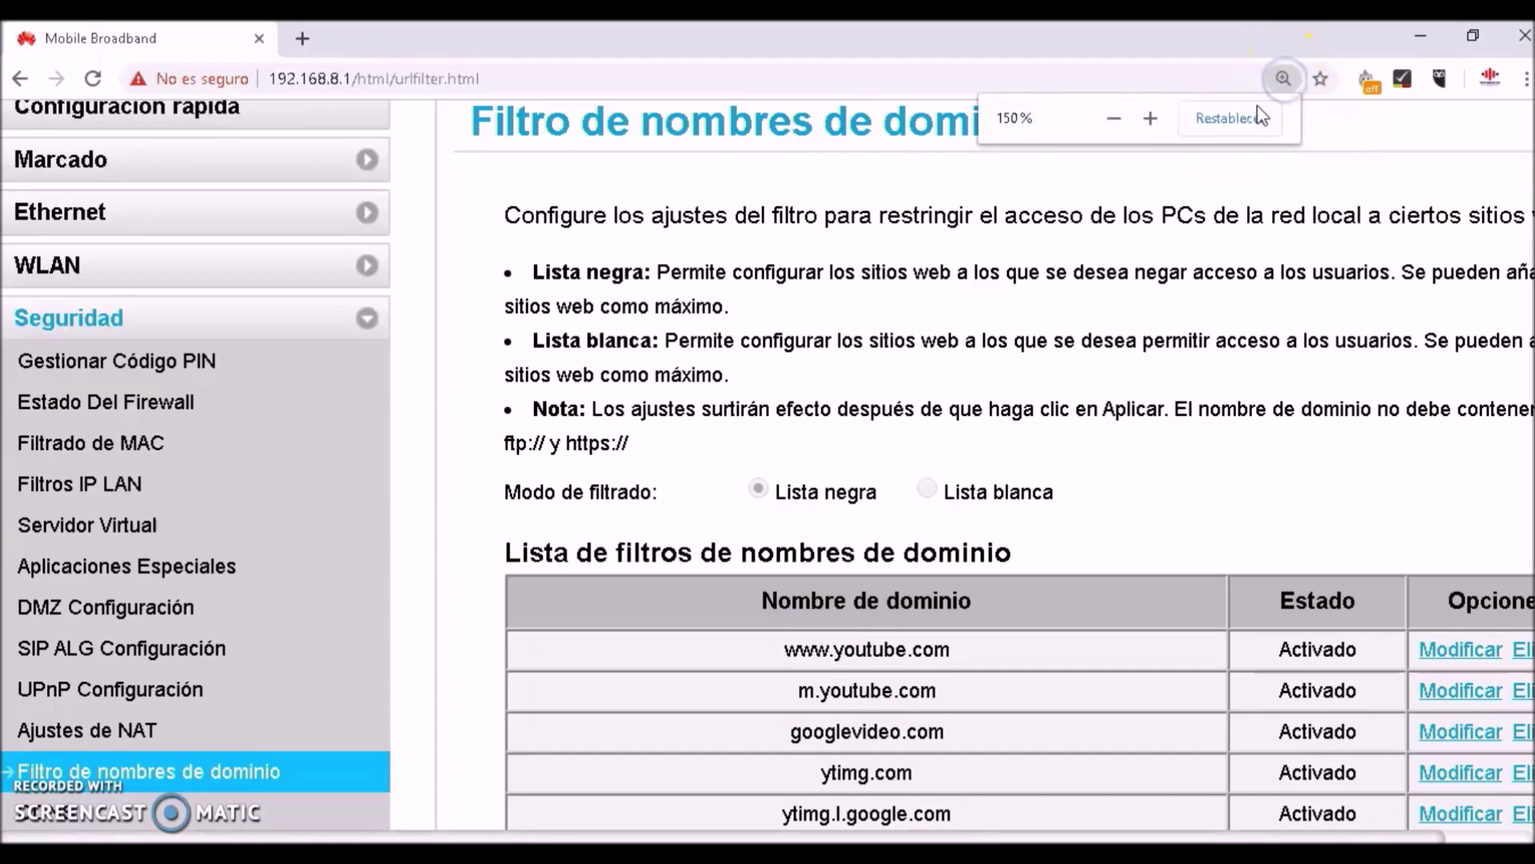
click(1230, 118)
click(1143, 730)
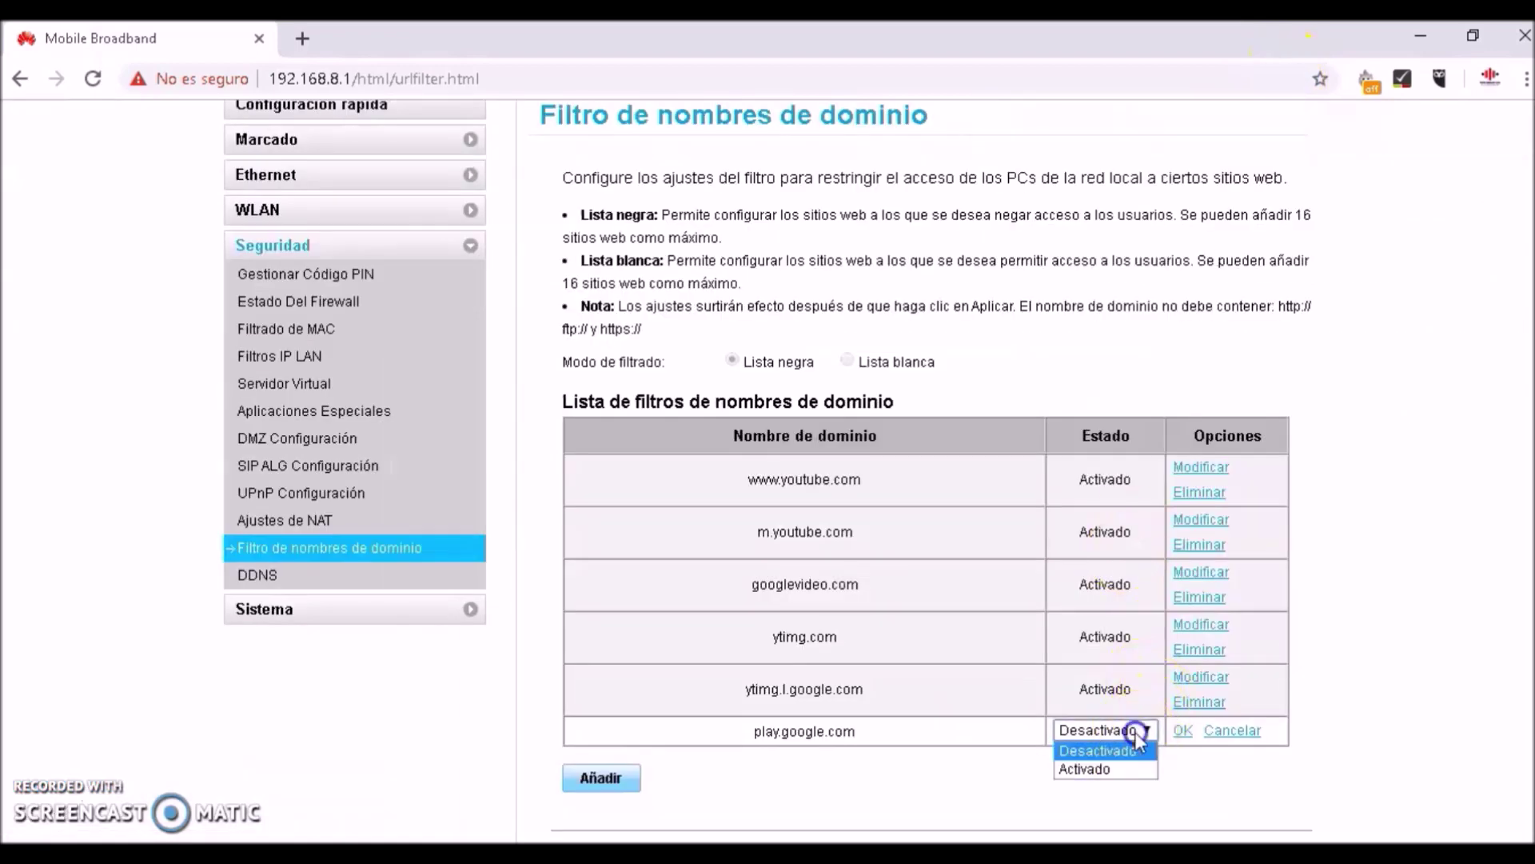
click(1117, 765)
click(1182, 731)
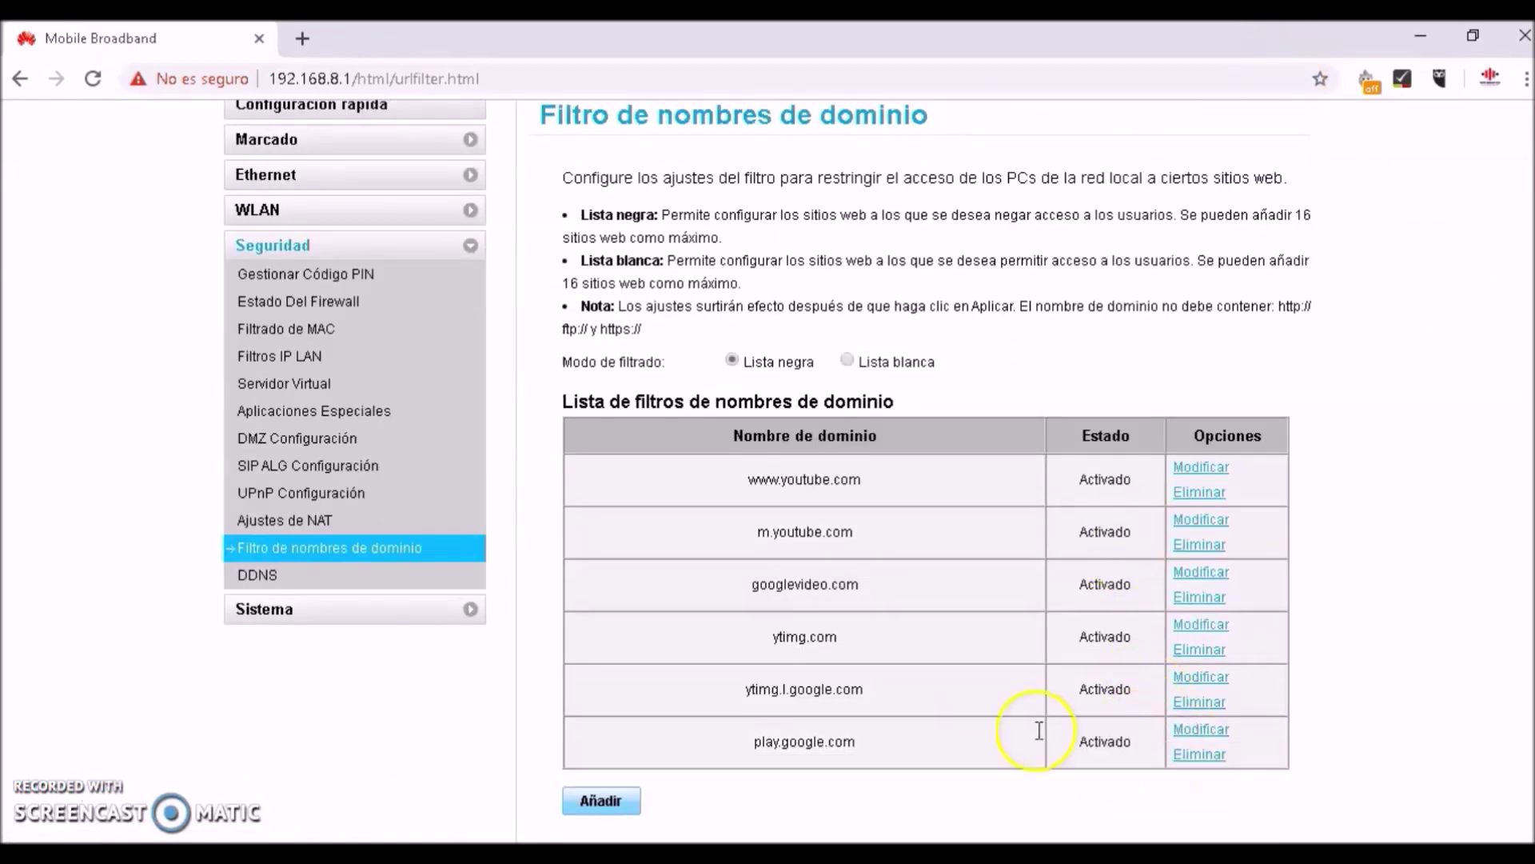
Add play.googleais.com as a new Activado blacklist entry
click(601, 801)
click(766, 786)
text(play.g)
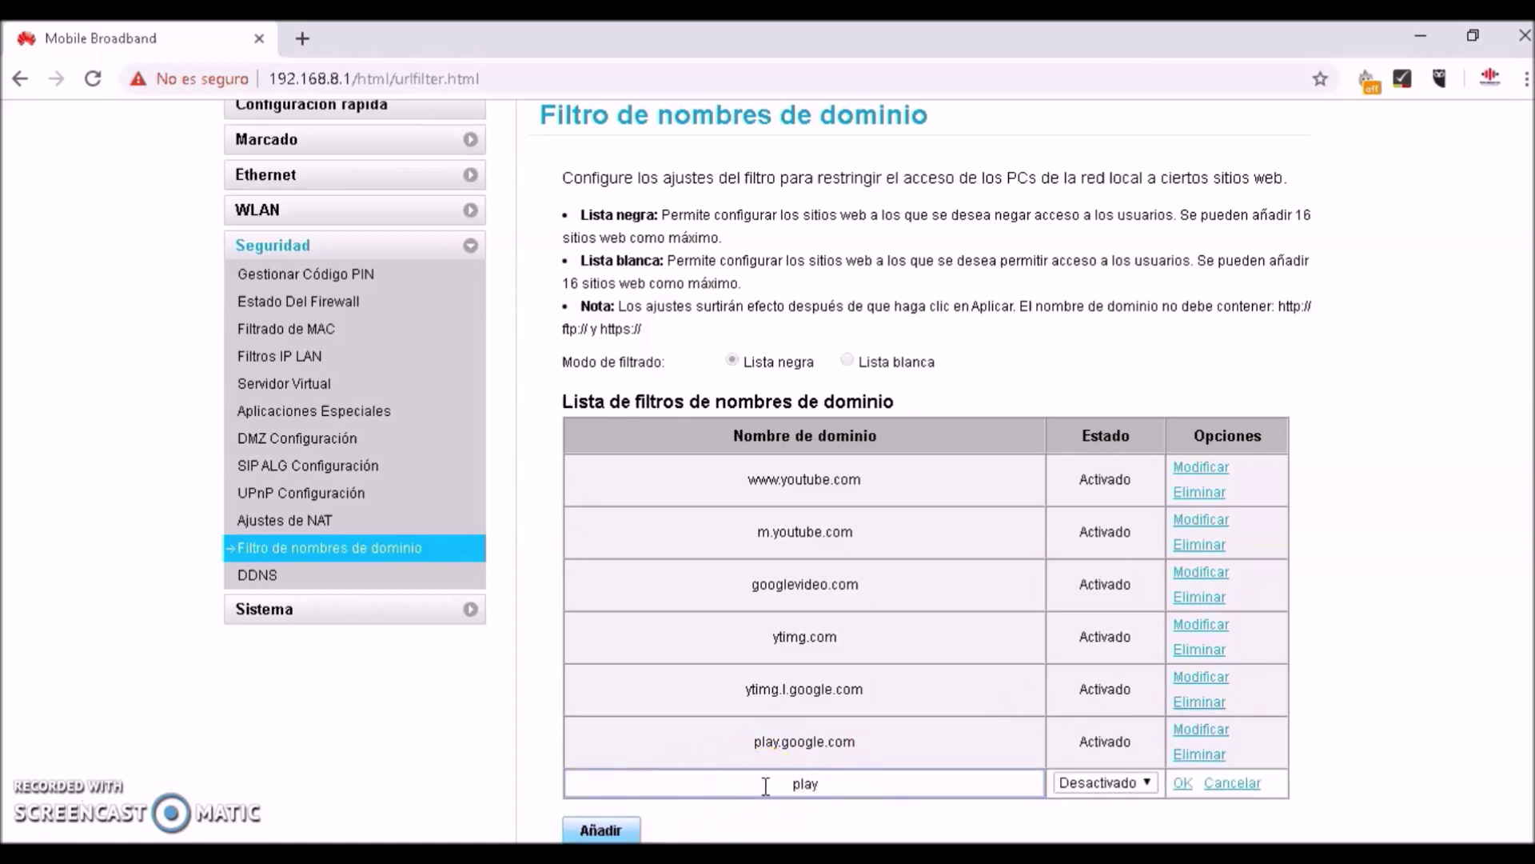
text(le)
key(BackSpace)
text(eais)
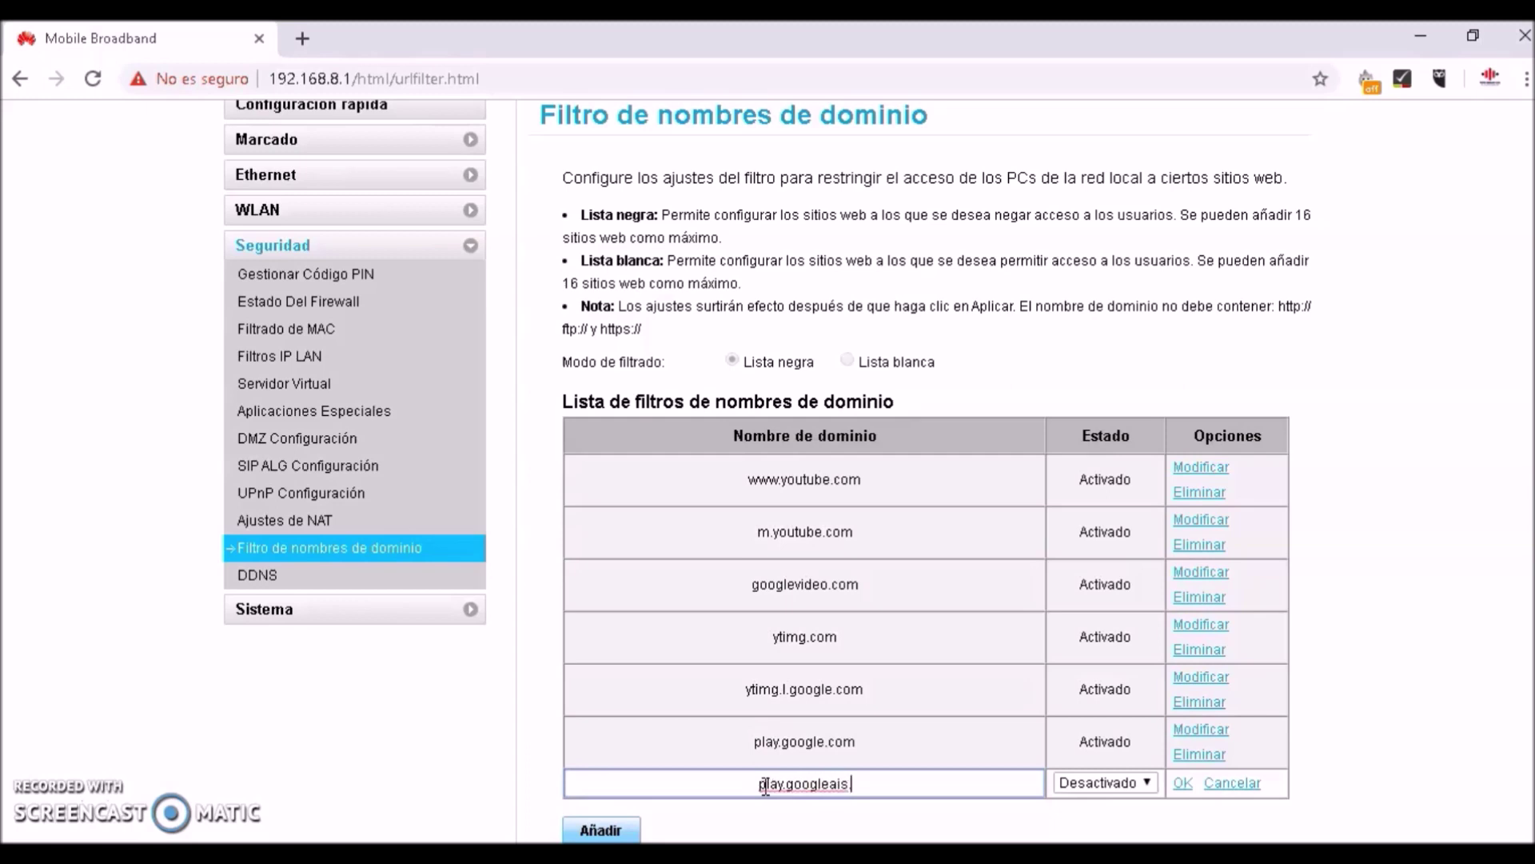
text(.com)
drag(1144, 726, 1148, 788)
click(1147, 783)
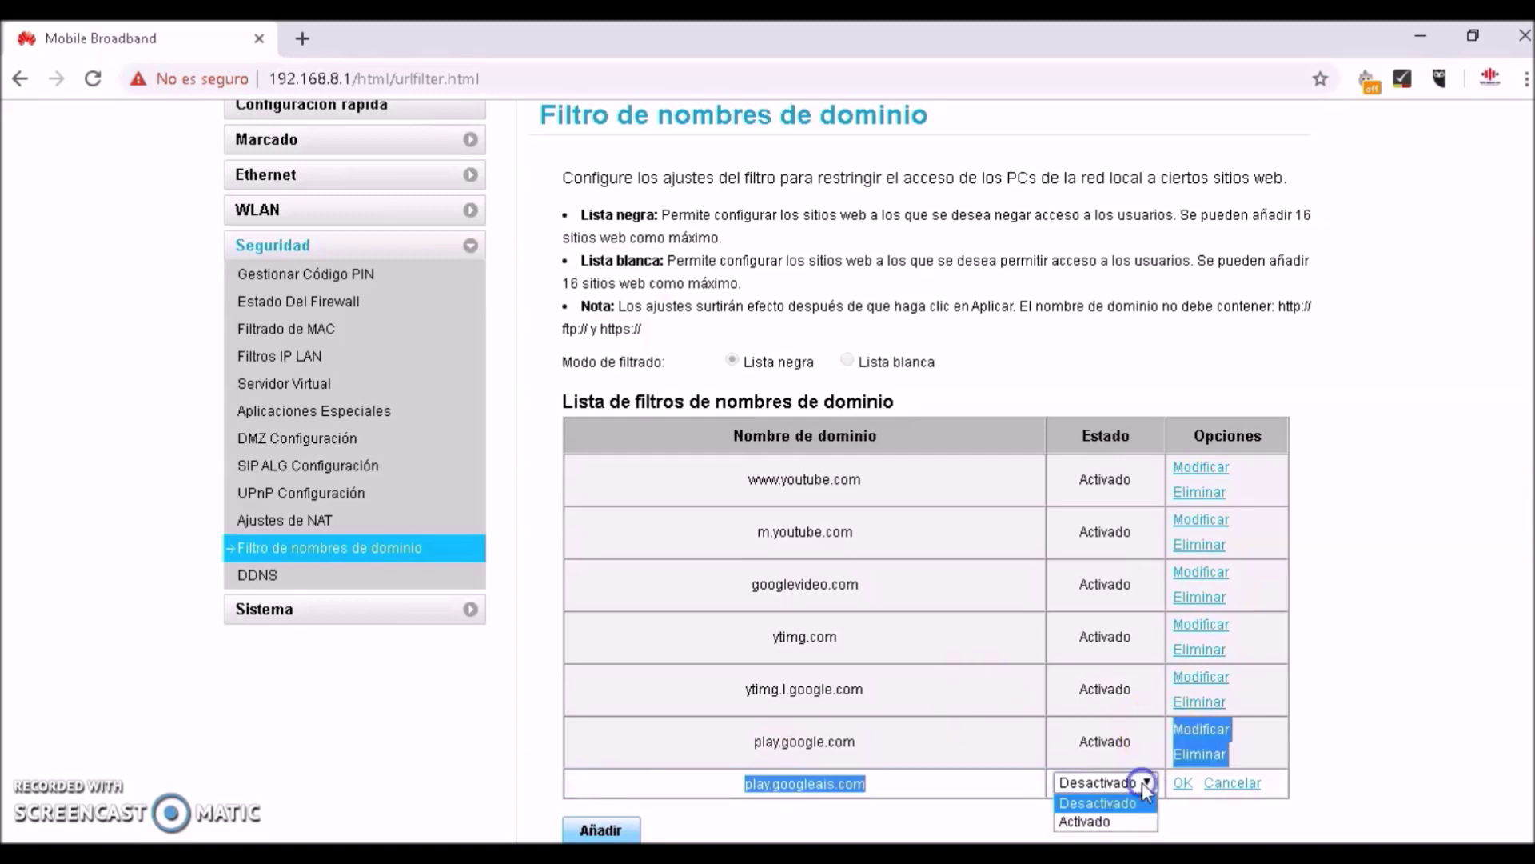
click(1120, 822)
click(1183, 783)
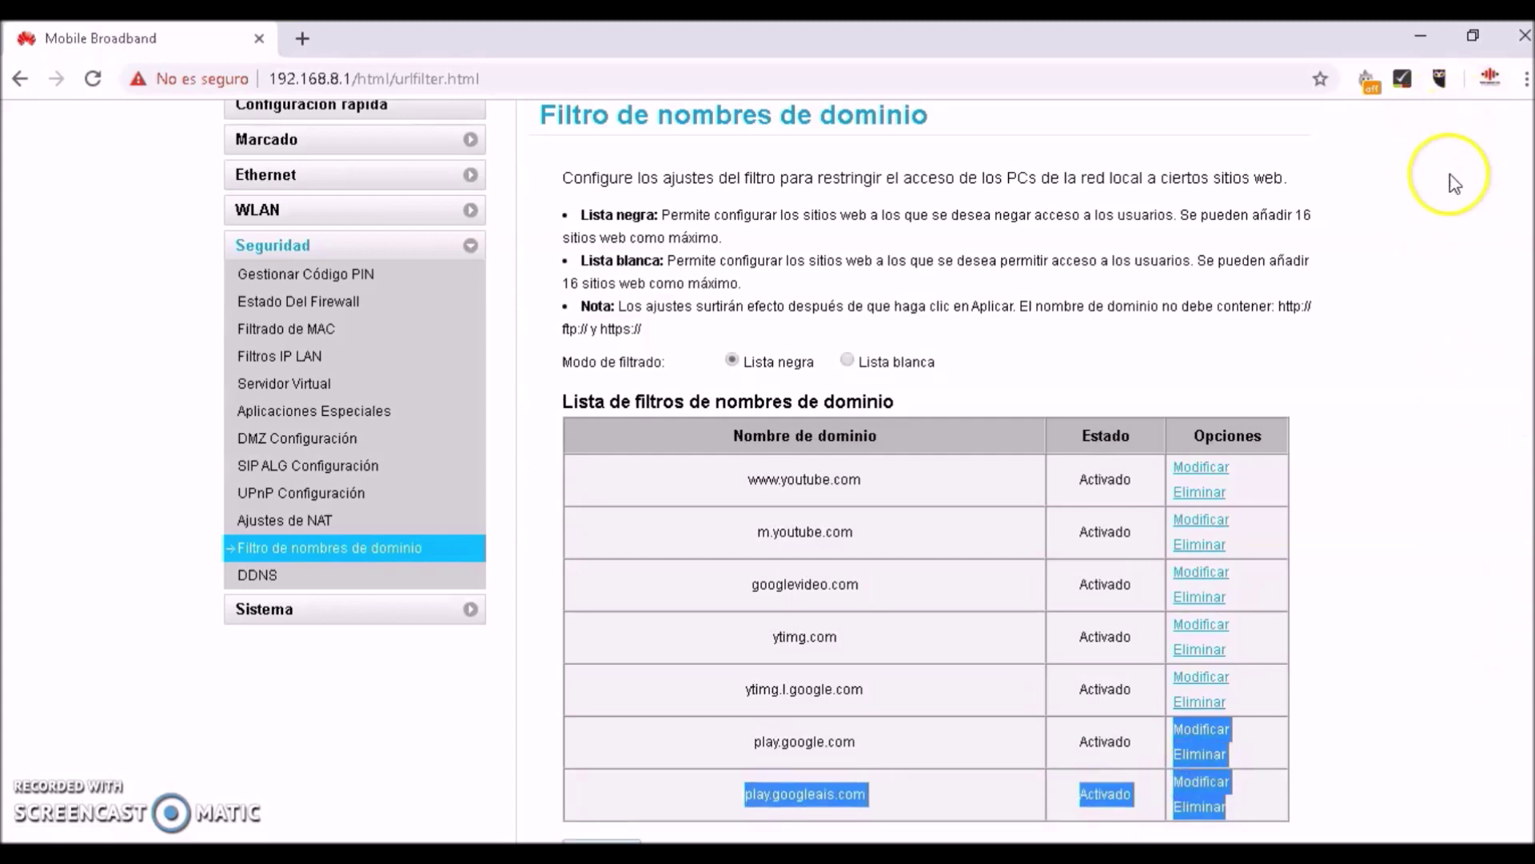
scroll(1495, 488, down, 2)
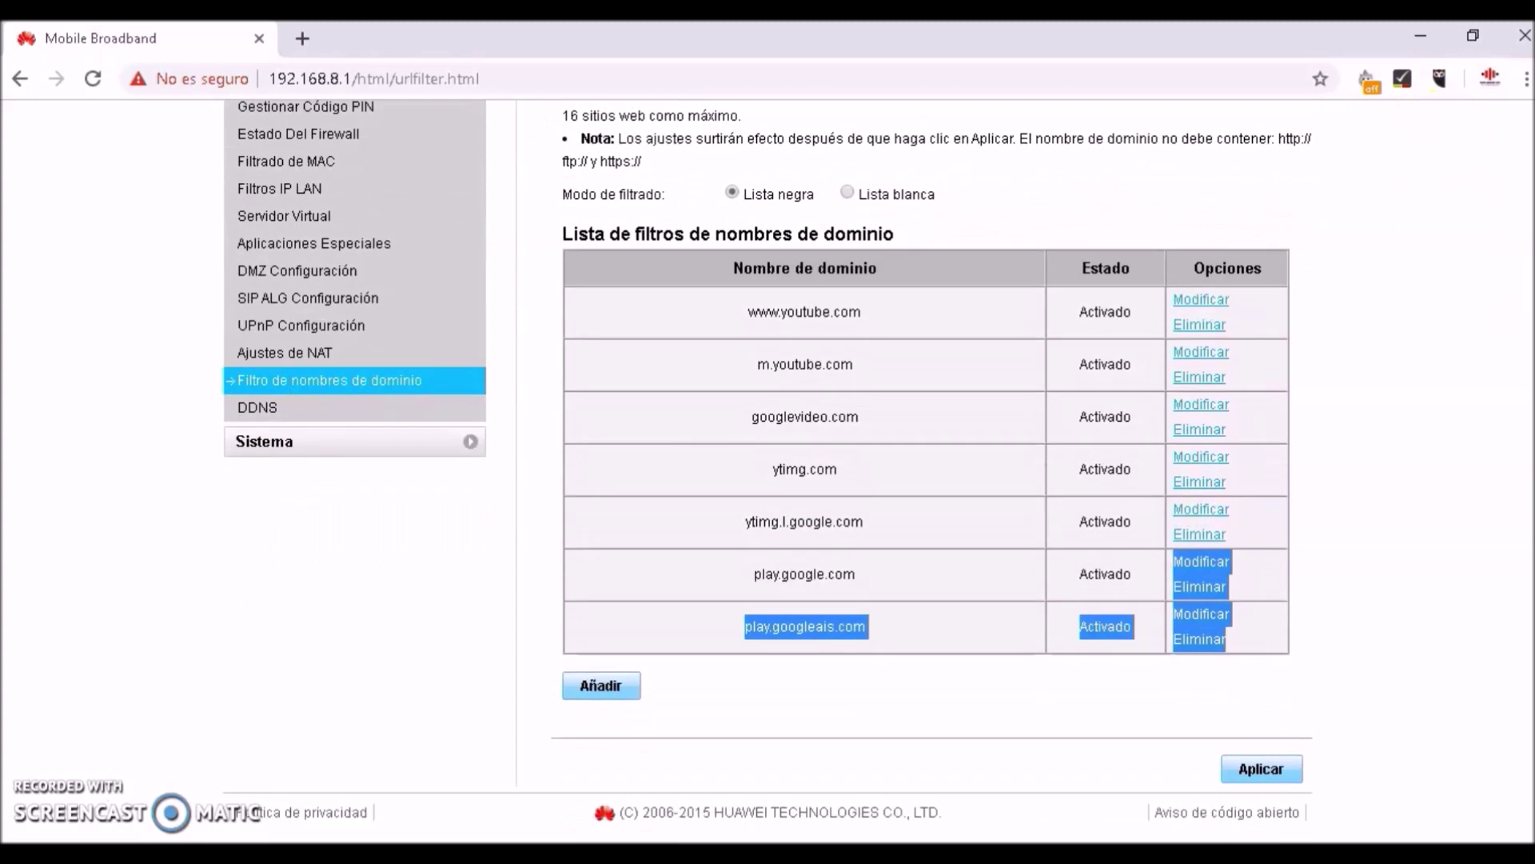
Add market.android.com to the blacklist with status Activado
click(861, 696)
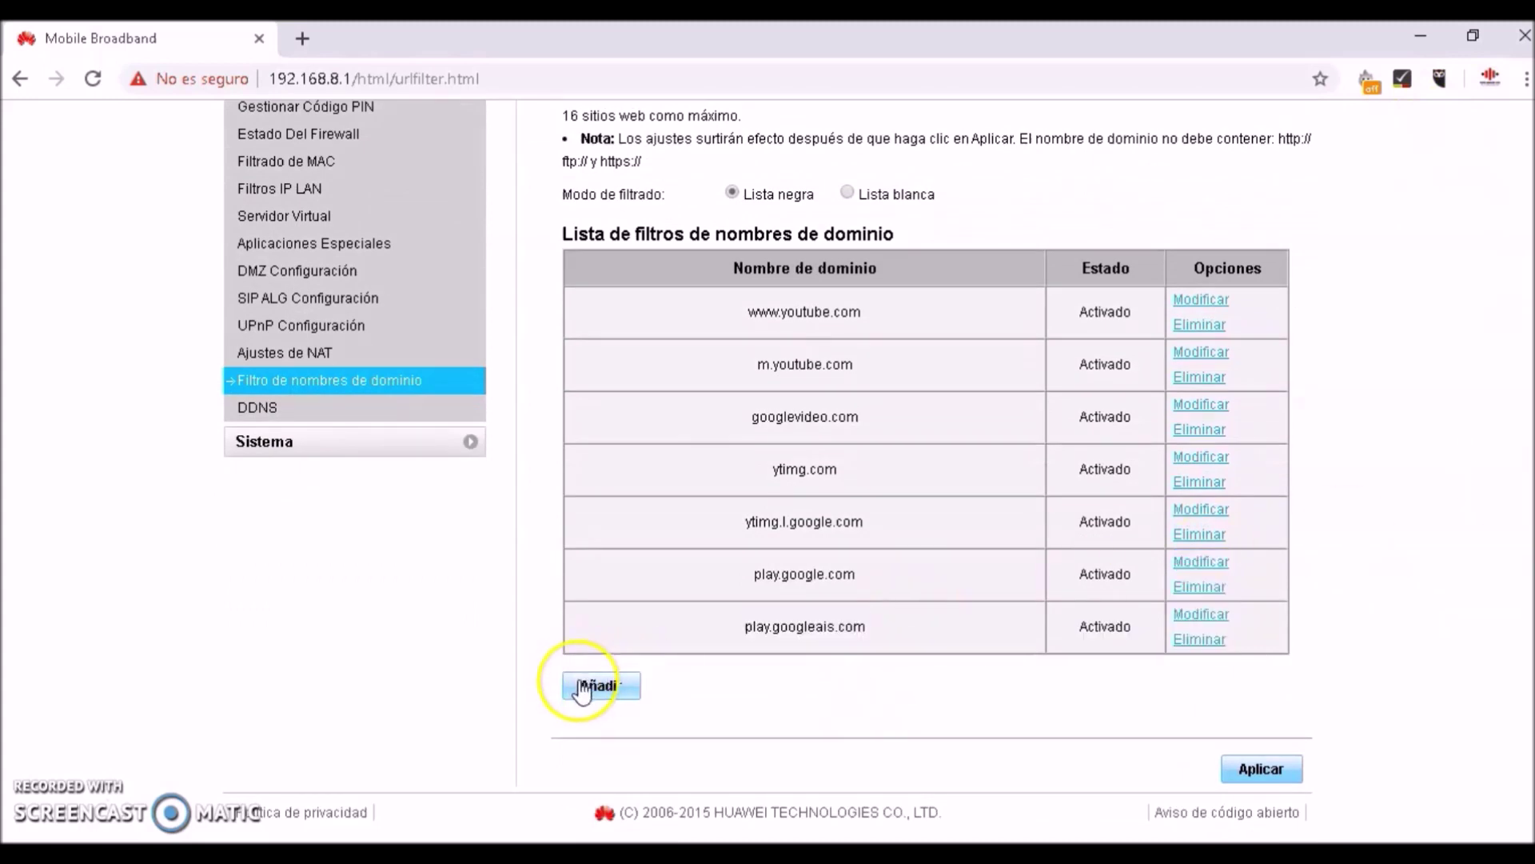
click(581, 687)
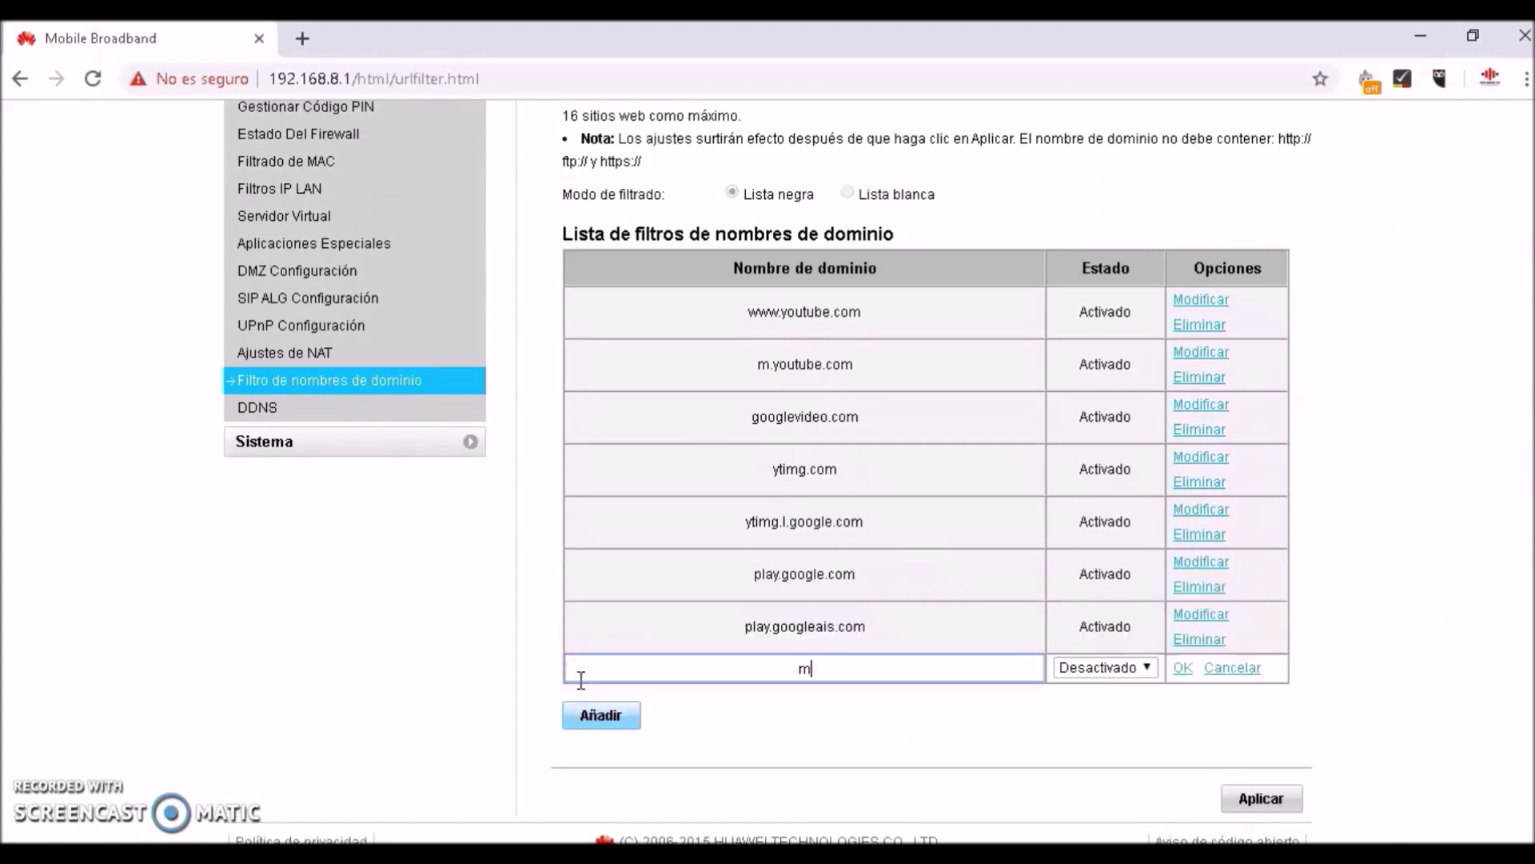
text(market.android.com)
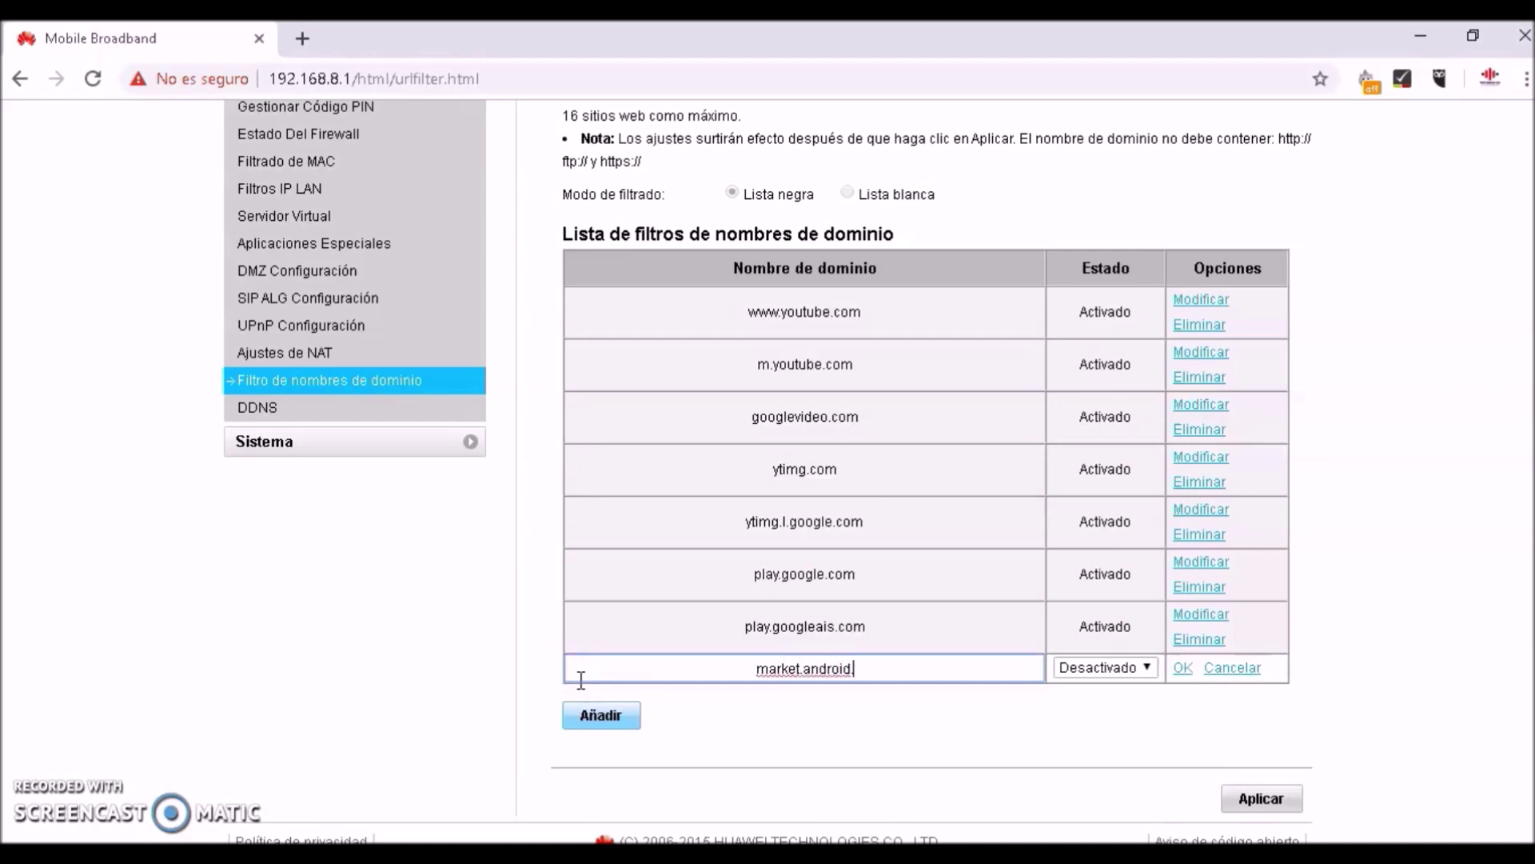
click(1143, 672)
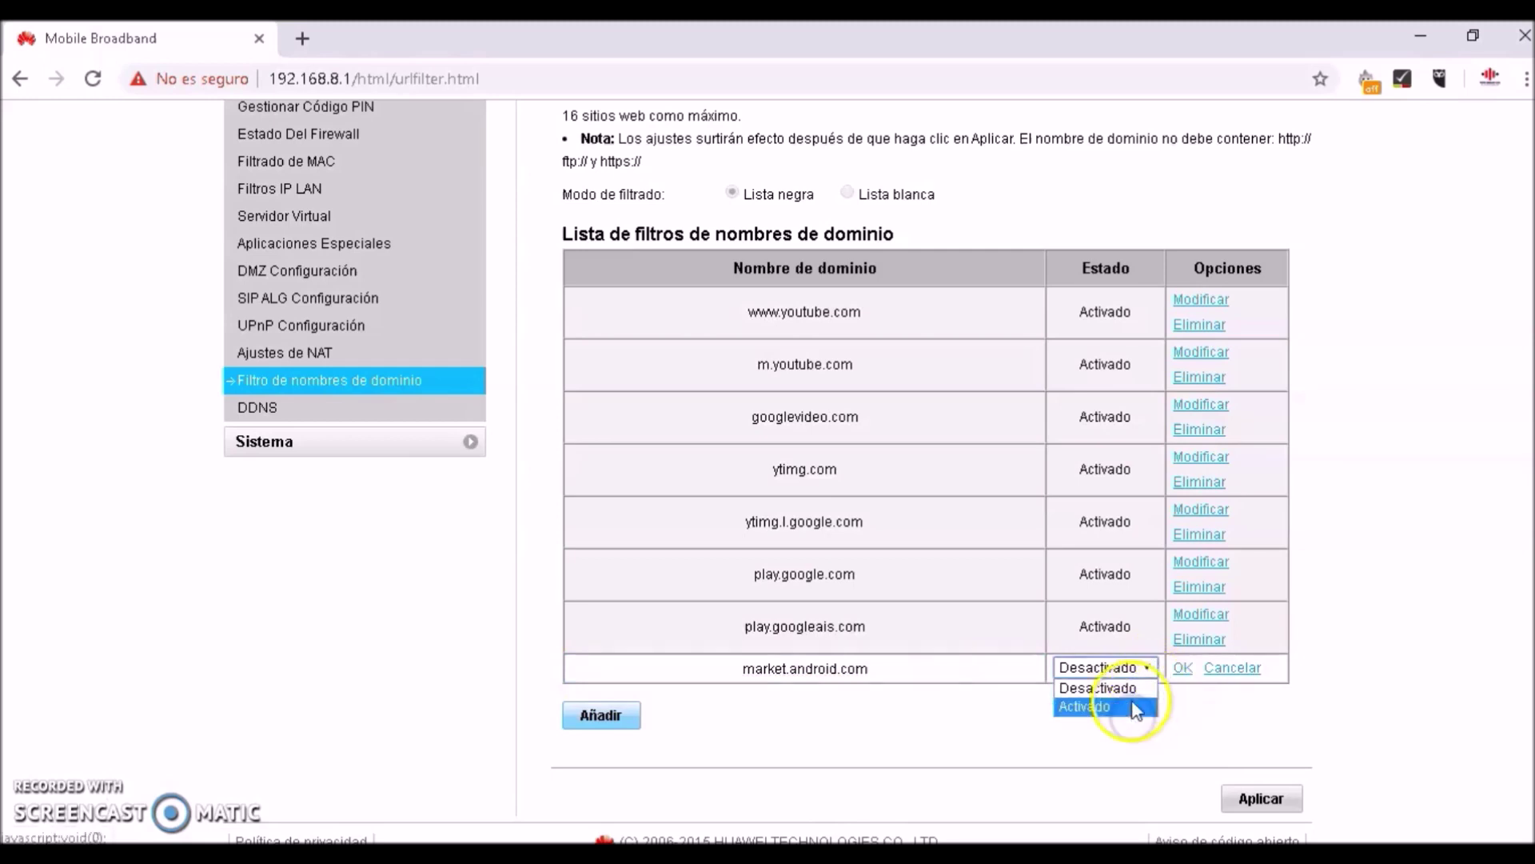
click(1135, 708)
click(1182, 669)
Apply the domain filter settings and confirm
click(1253, 824)
click(999, 534)
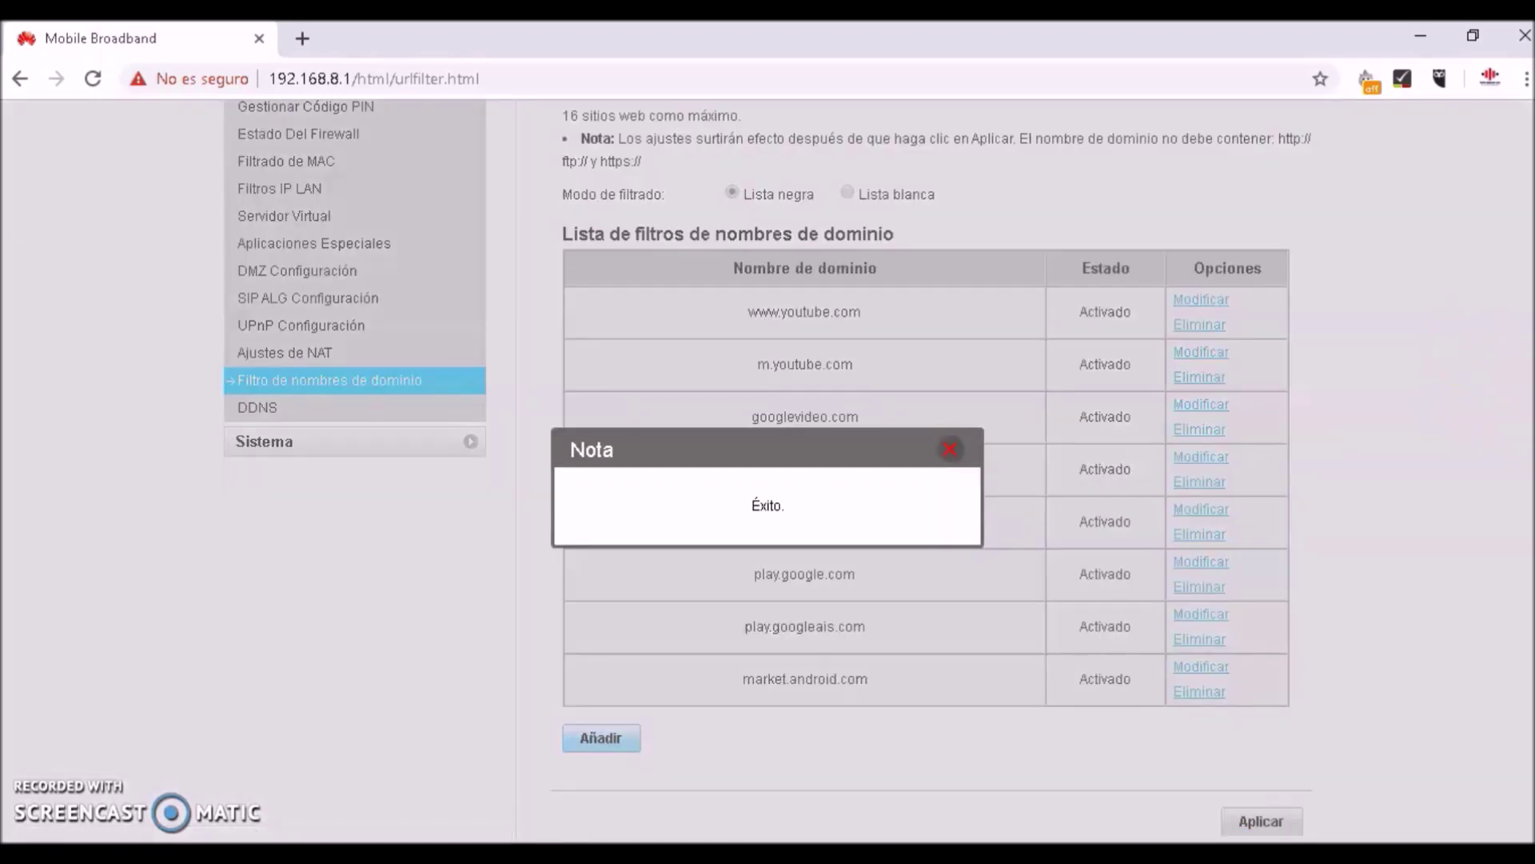
scroll(767, 466, down, 1)
Dismiss the success message and discard the unused empty domain row
click(952, 395)
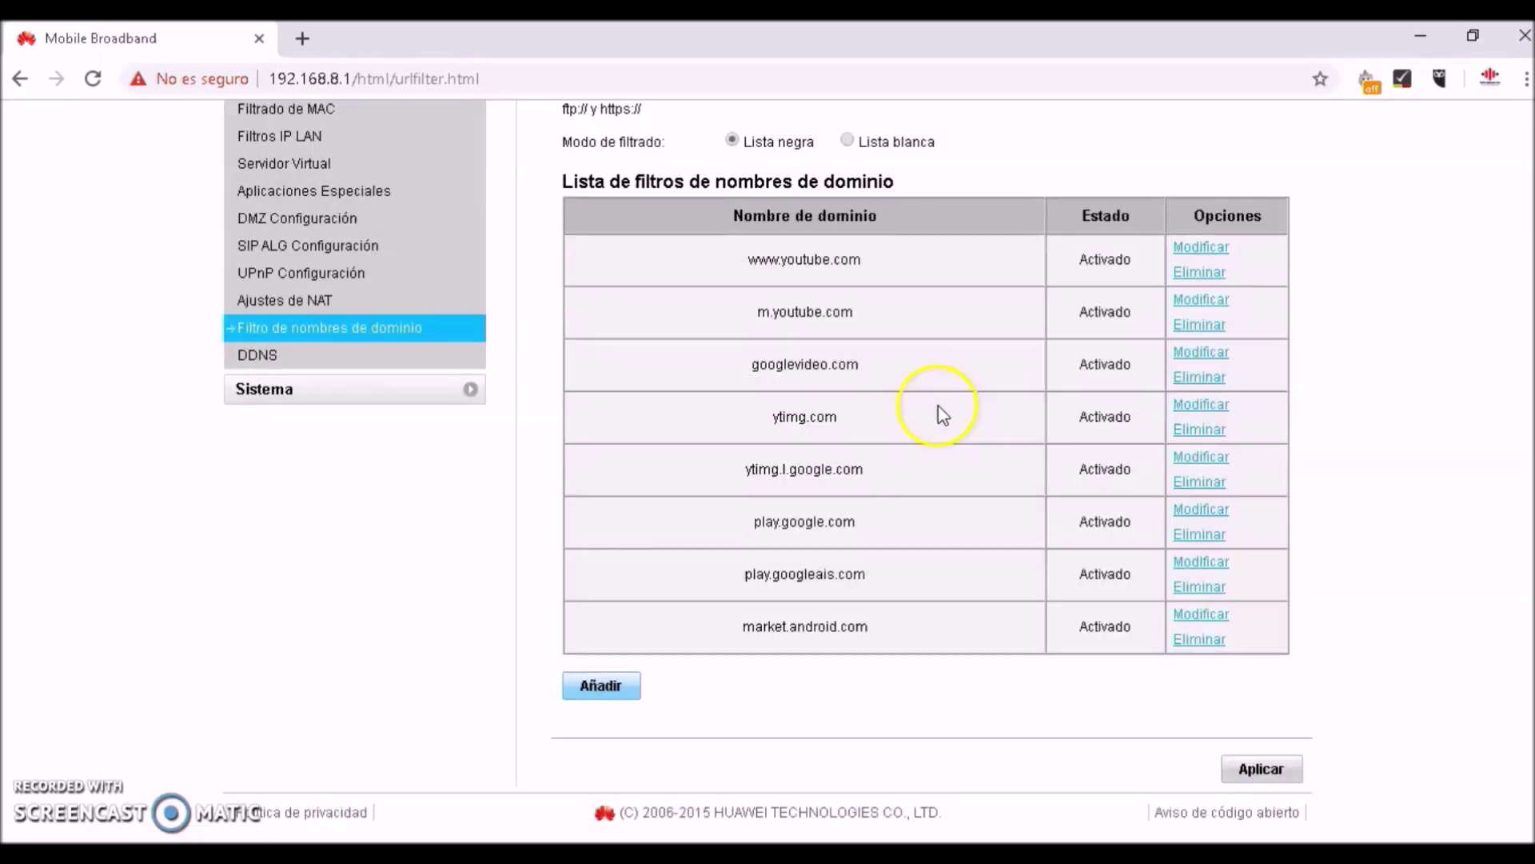
click(622, 686)
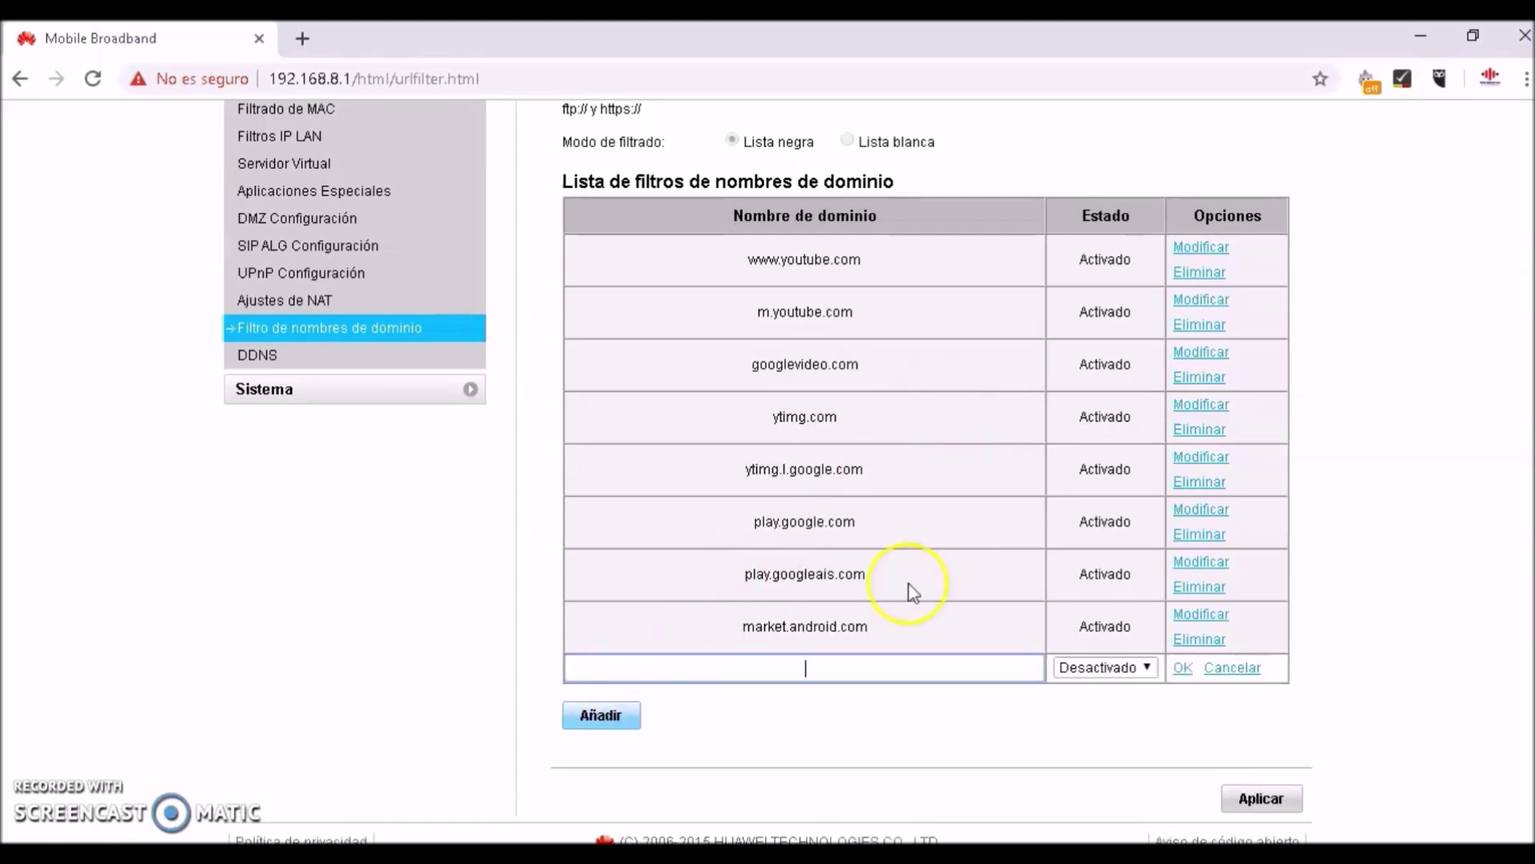
click(1193, 563)
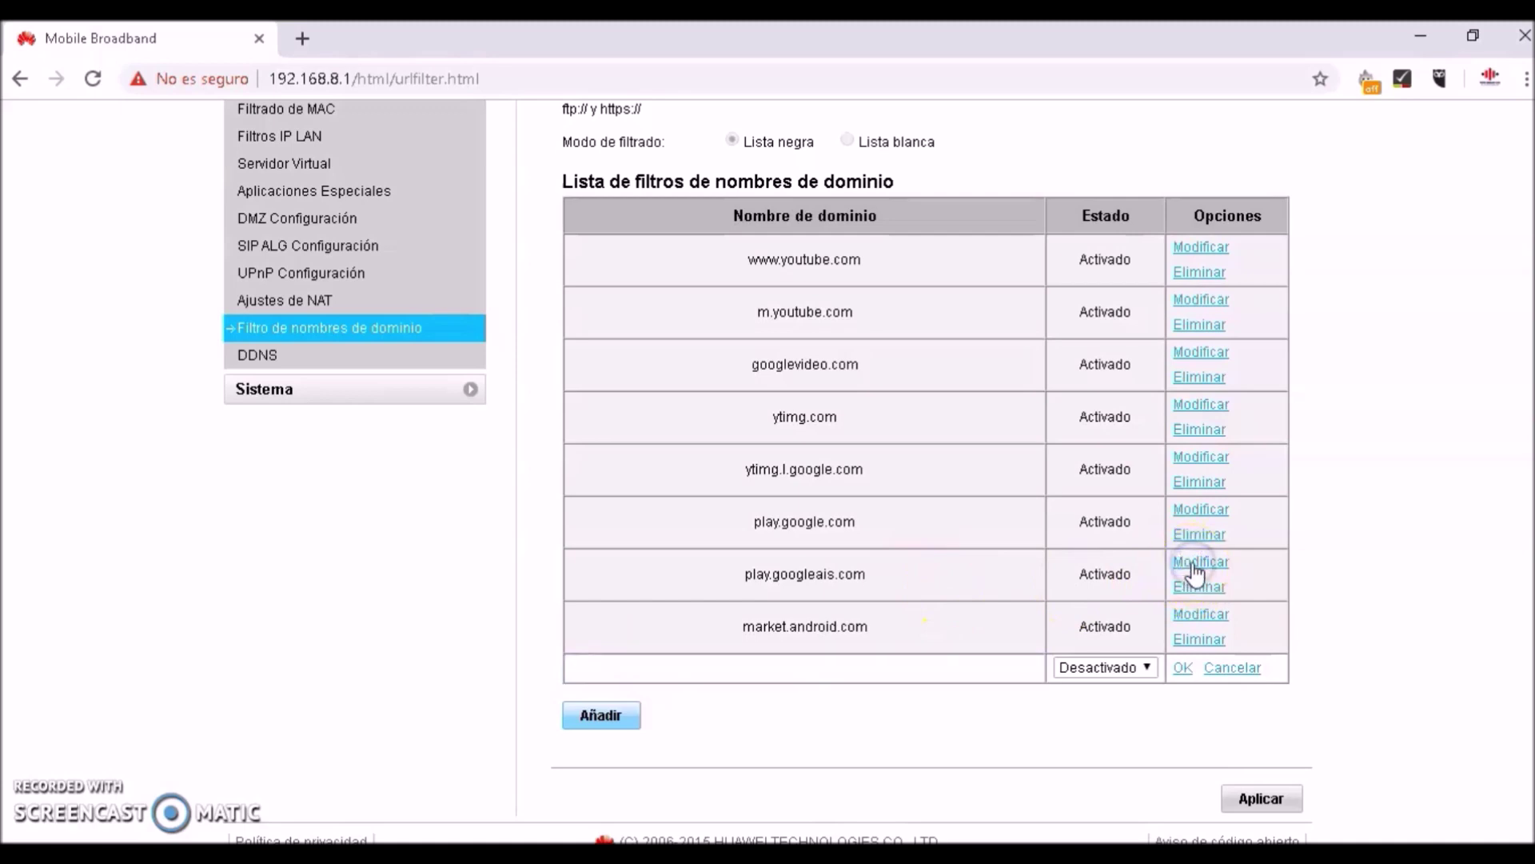
click(1173, 678)
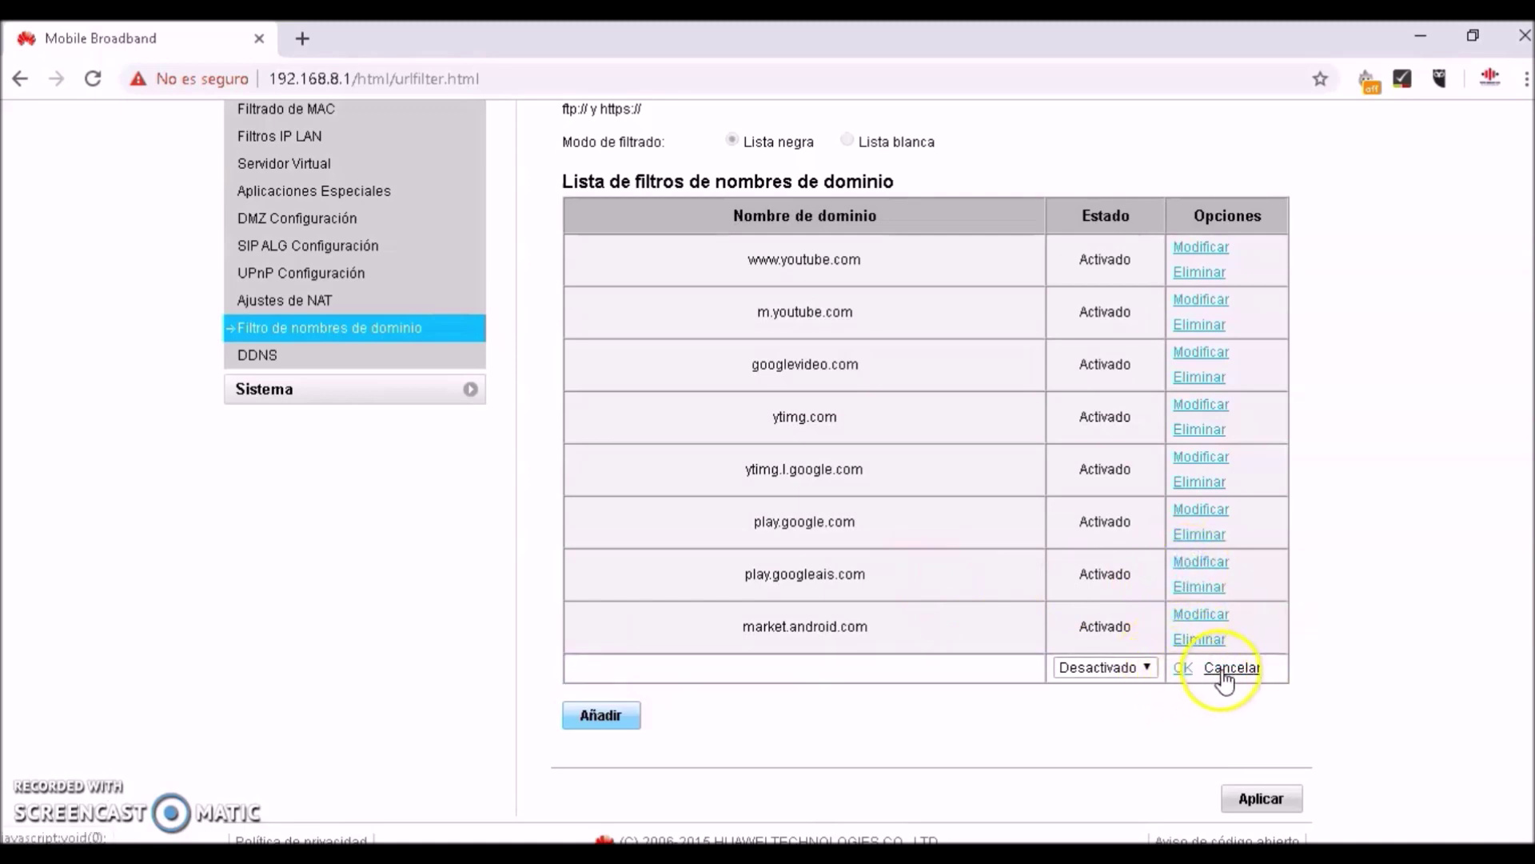
click(1222, 669)
click(1210, 567)
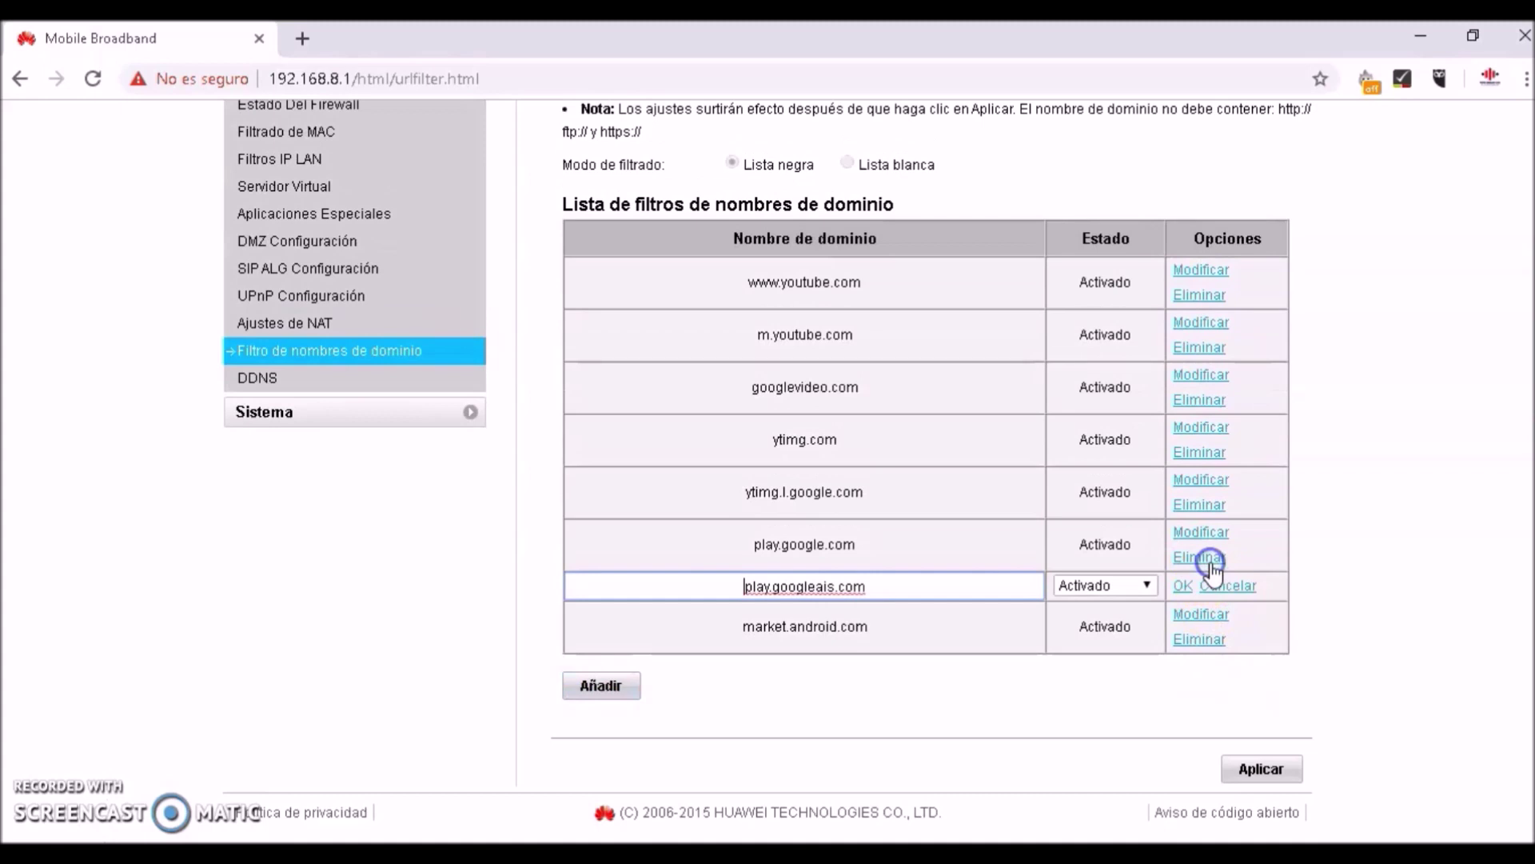
click(824, 587)
text(p)
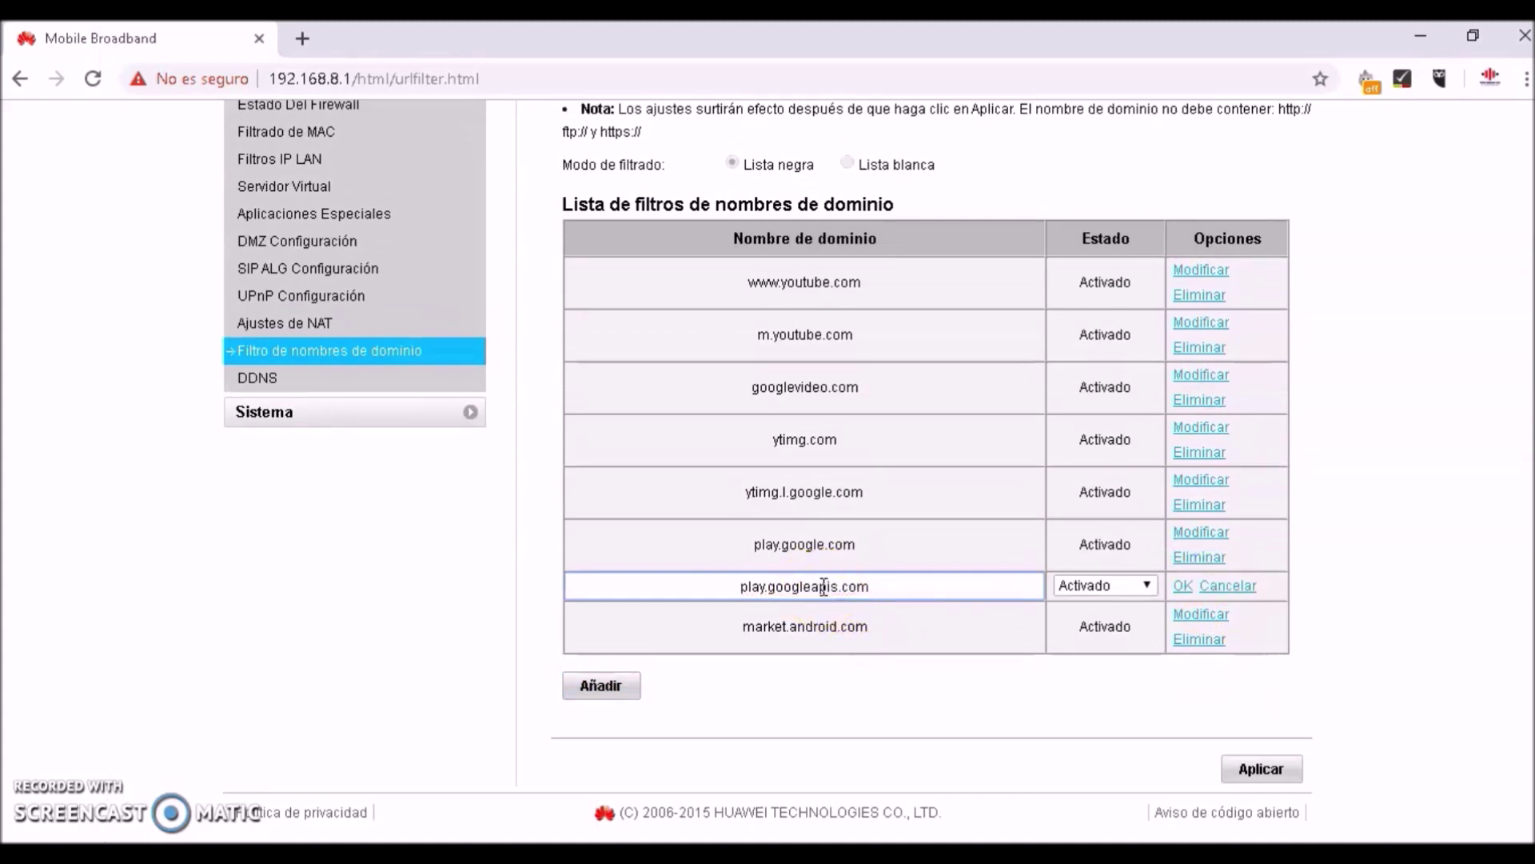
click(1182, 587)
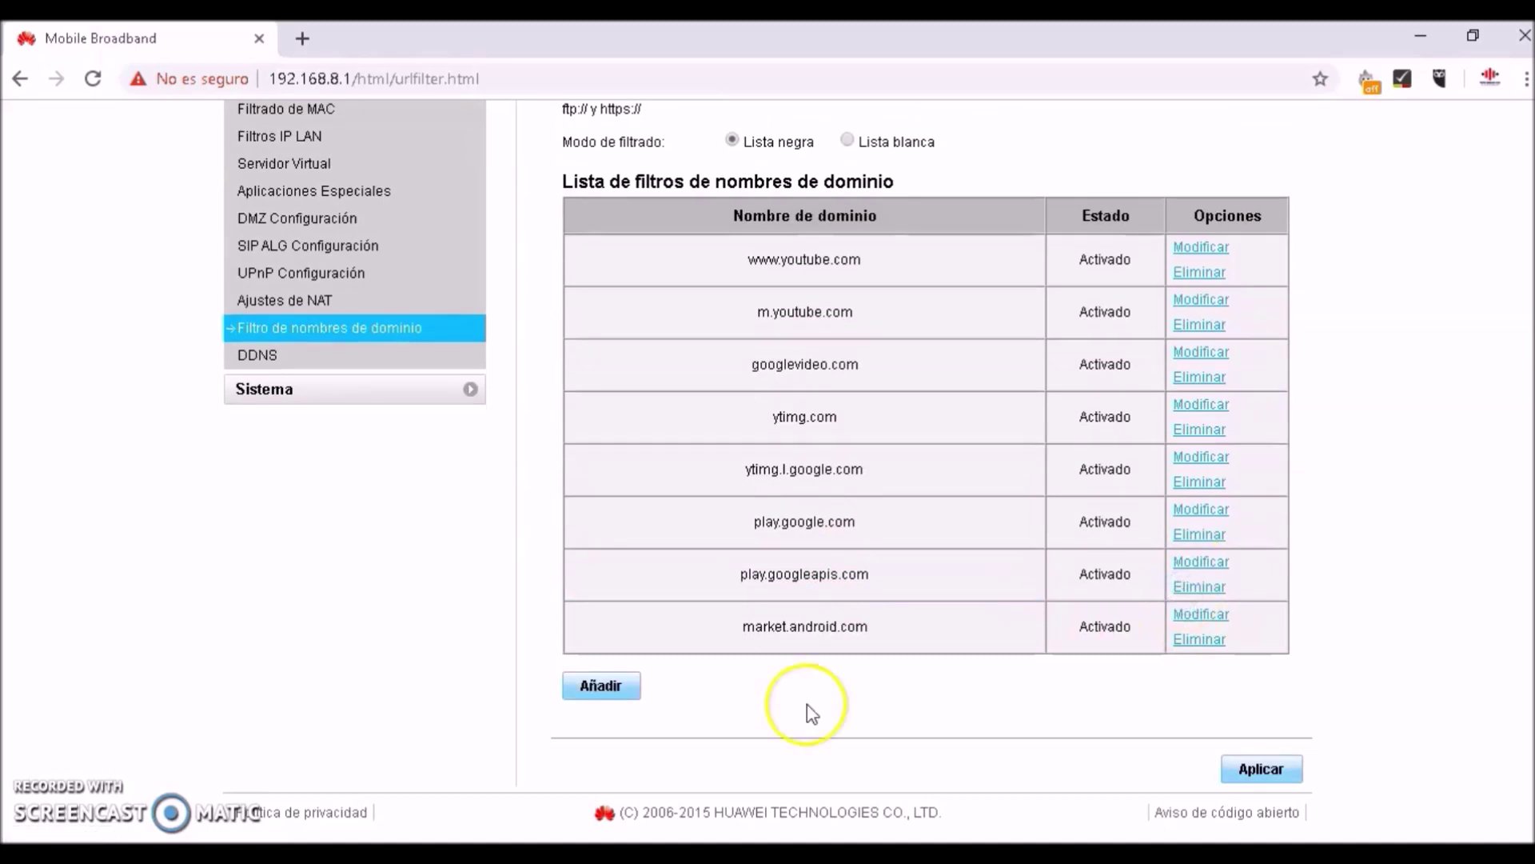
click(616, 686)
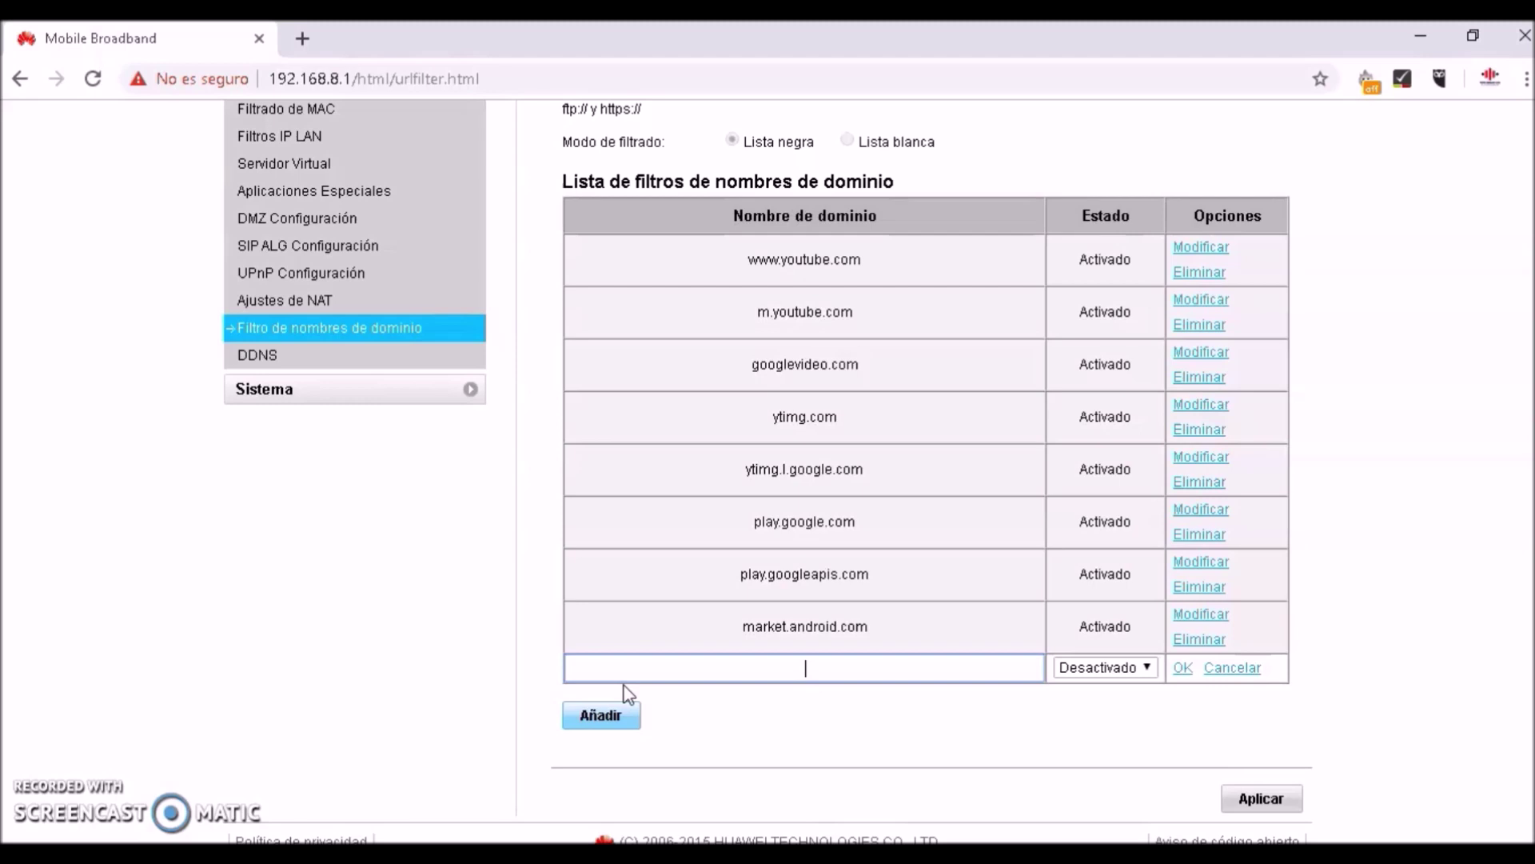
text(google.com)
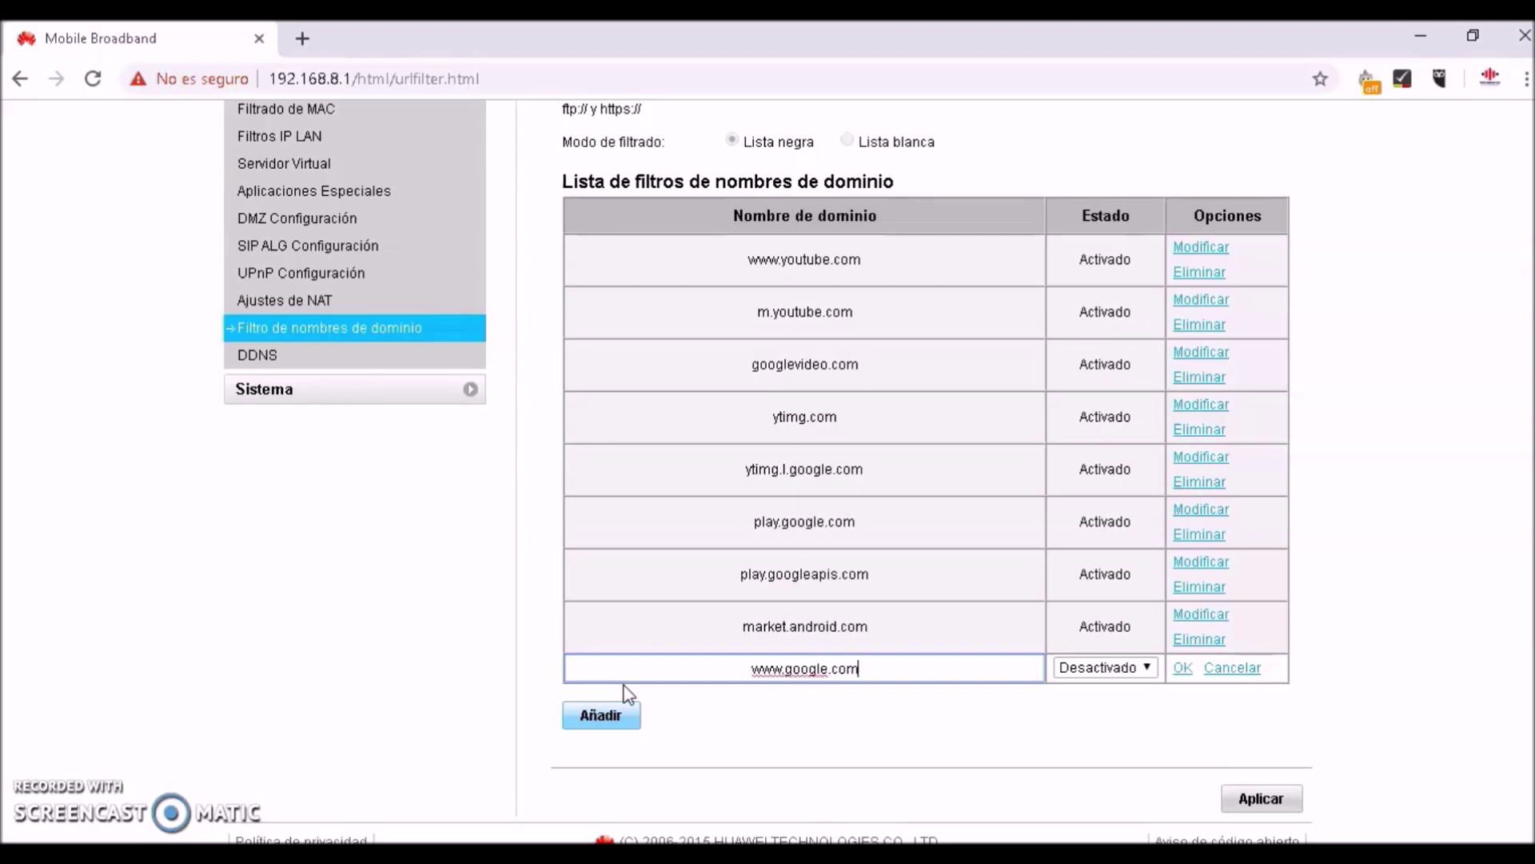
click(1142, 671)
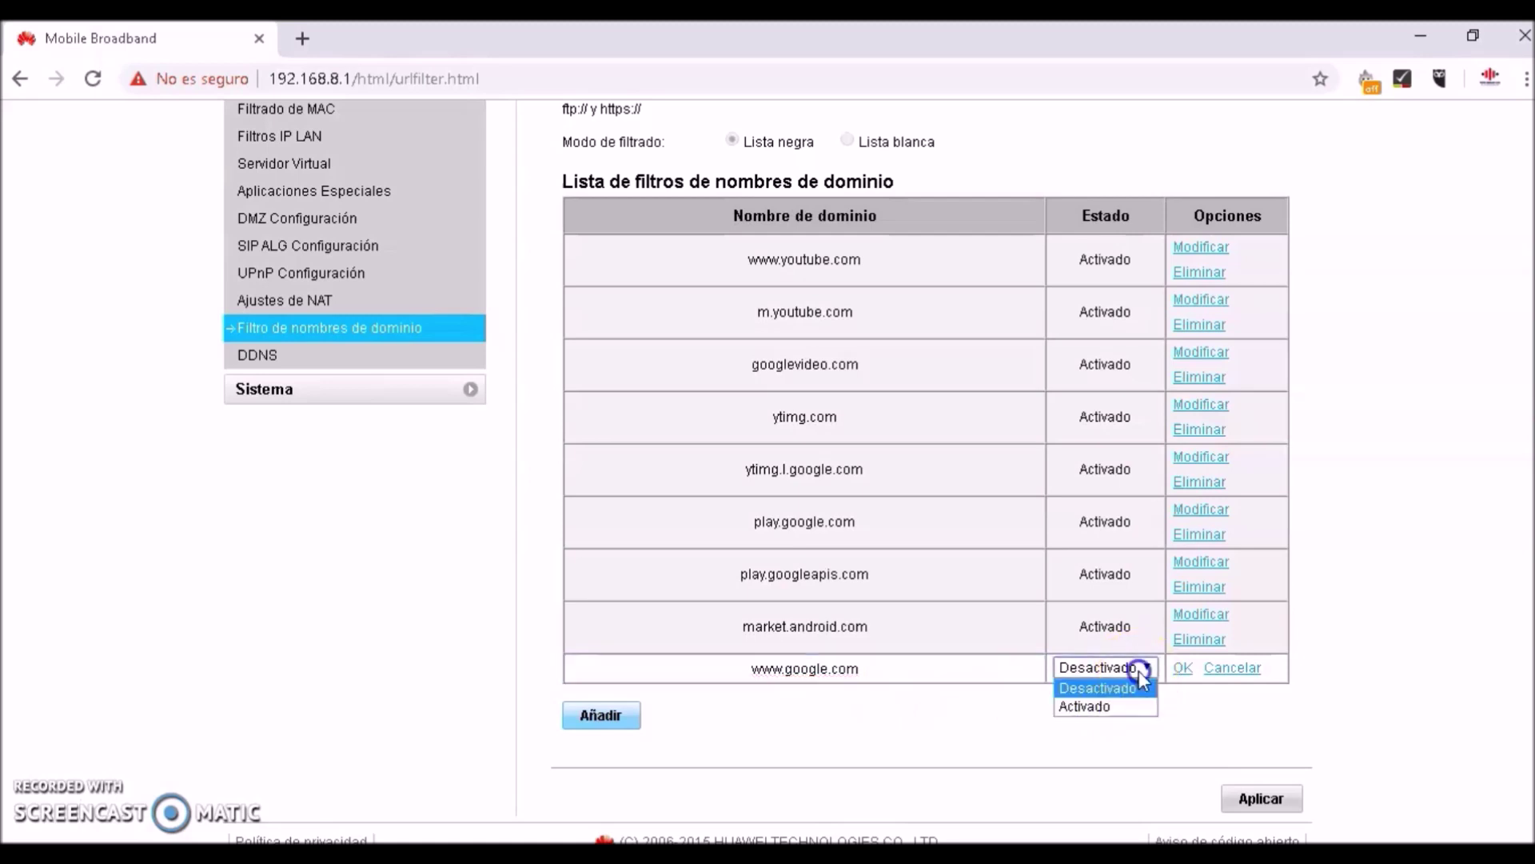
click(1111, 703)
click(1181, 669)
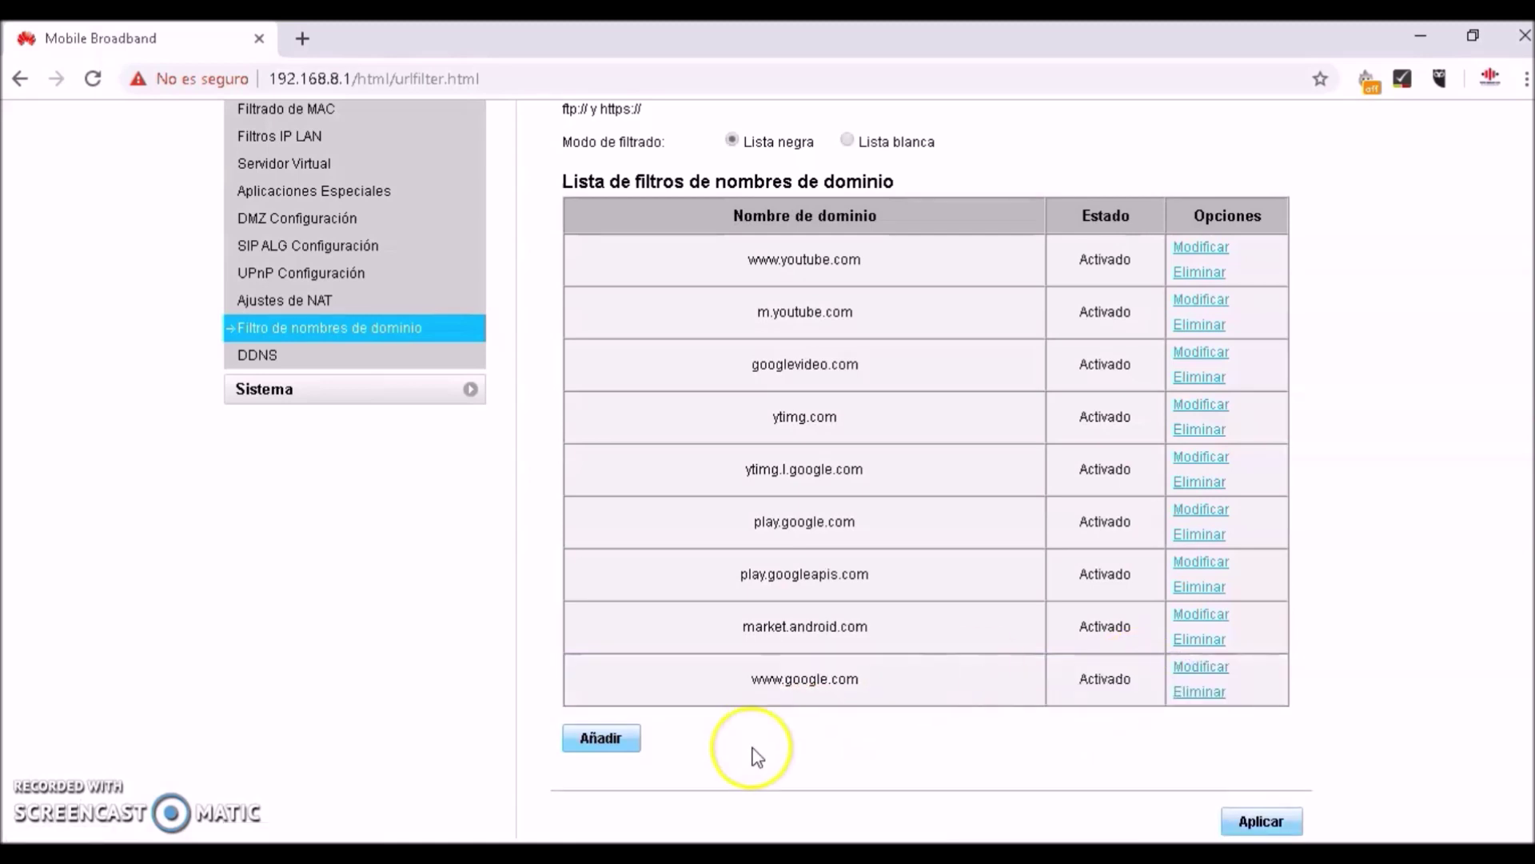
click(614, 733)
text(a)
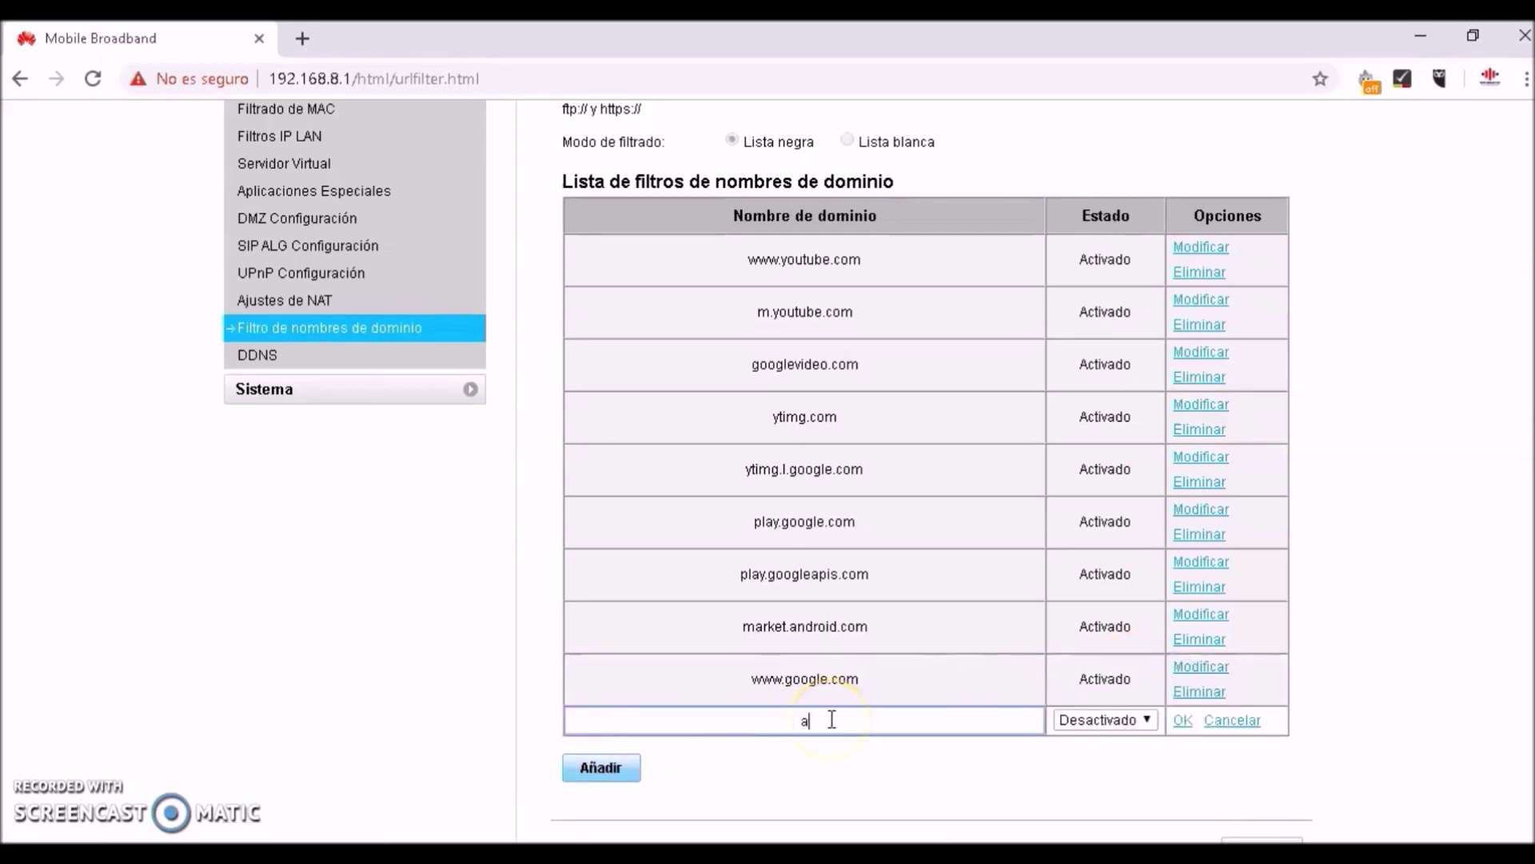
text(ssistant.google.com)
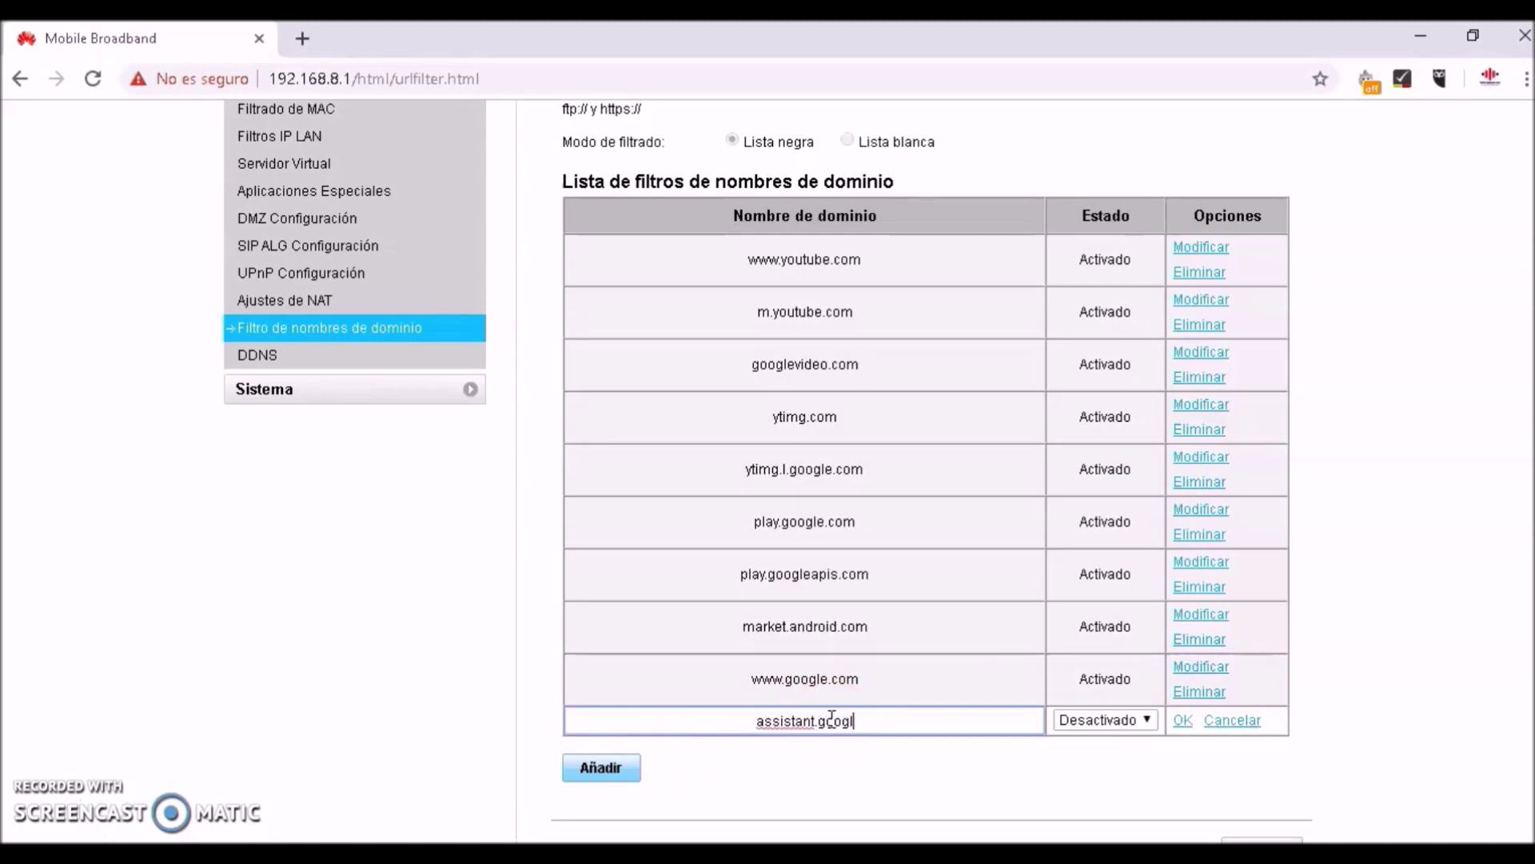
click(1135, 723)
click(1134, 758)
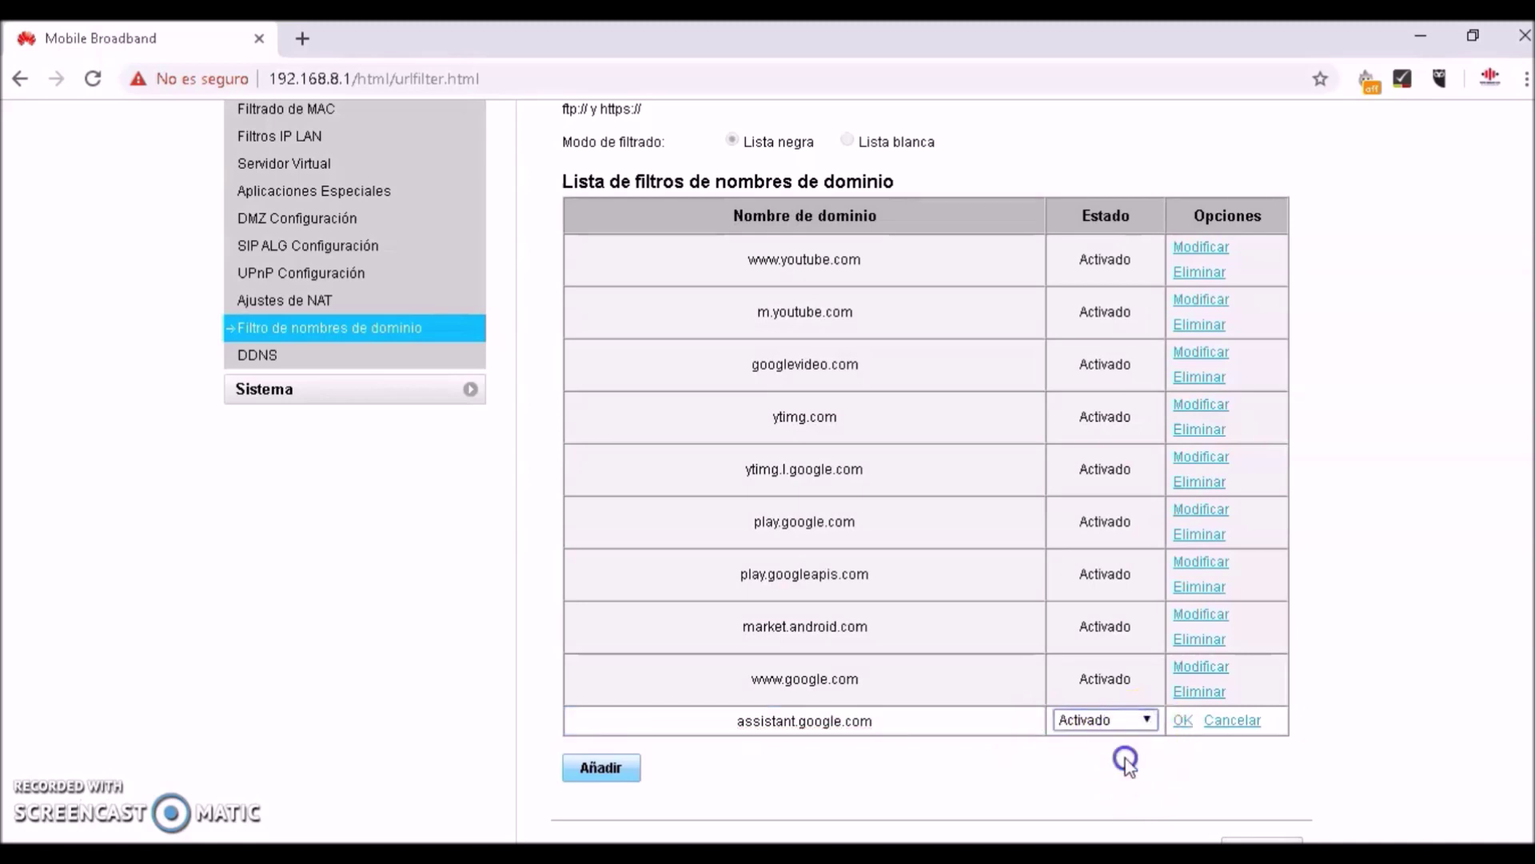
click(1183, 721)
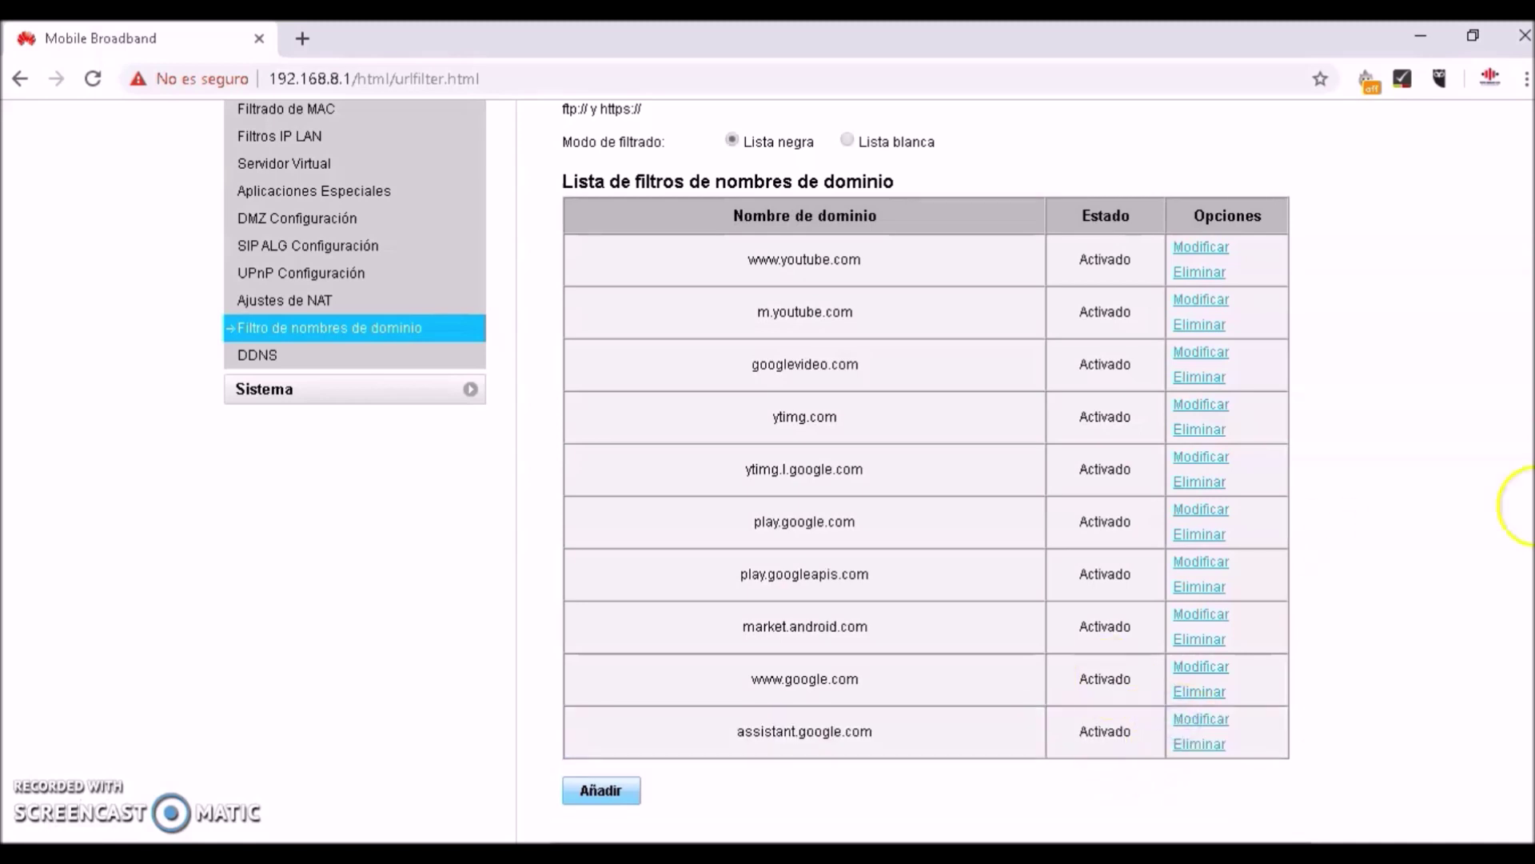
Add podcast.google.com to the blacklist as Activado
scroll(1519, 505, down, 2)
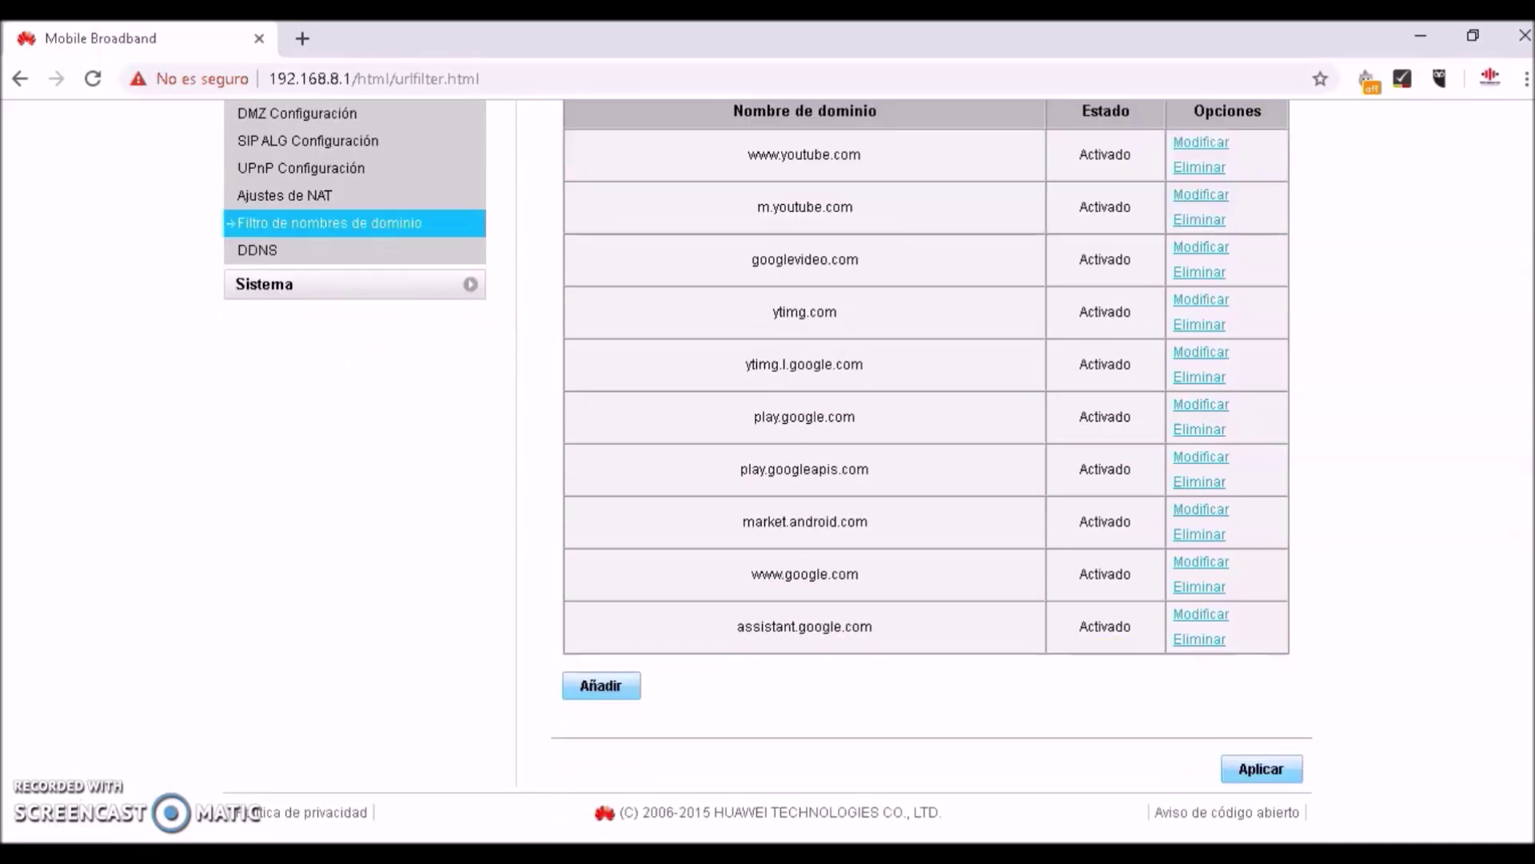
click(596, 690)
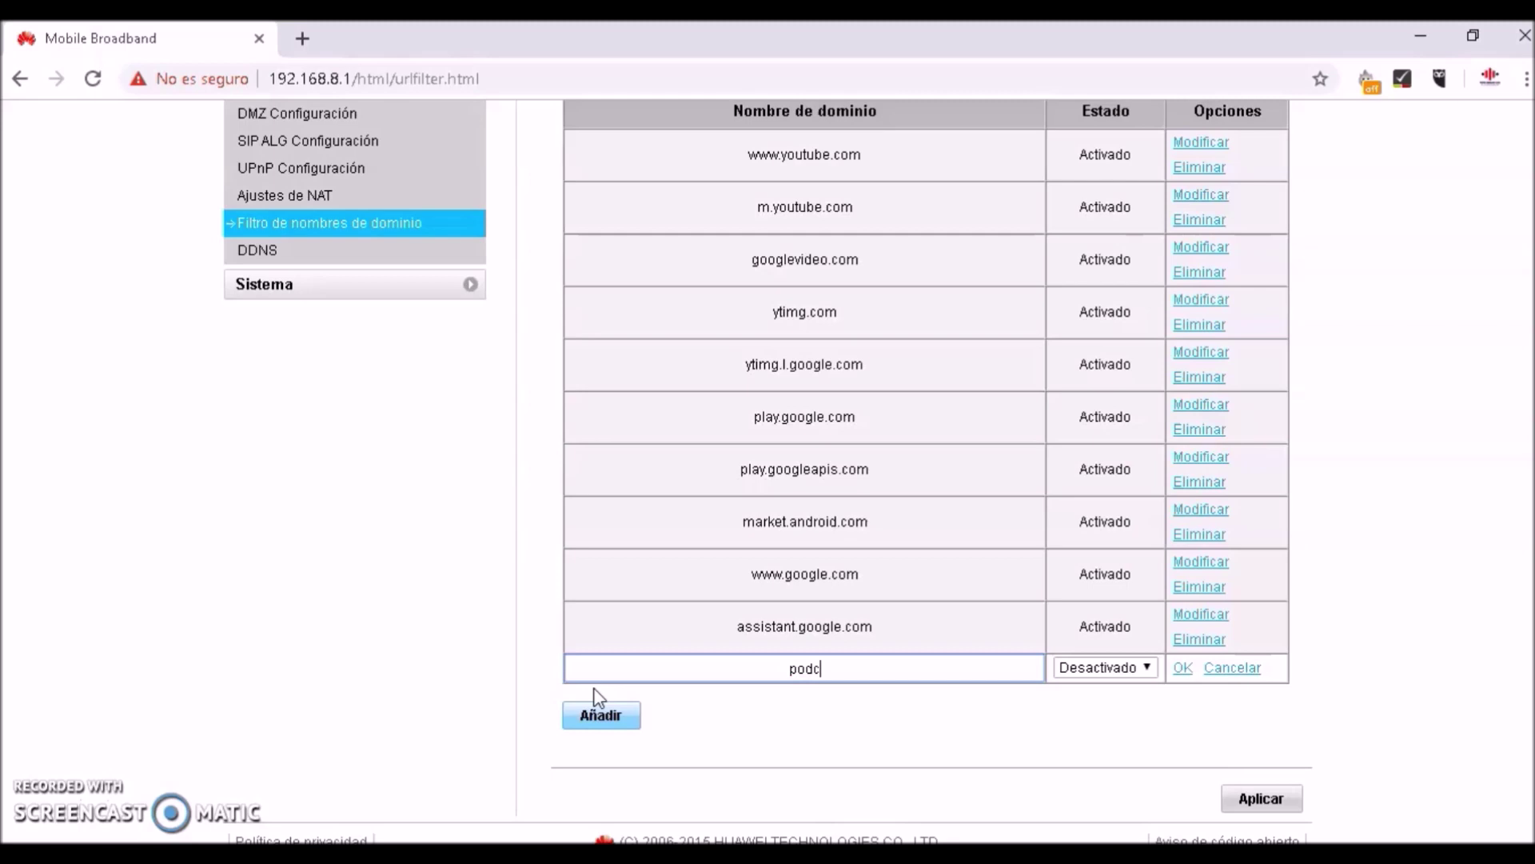
text(st.google.com)
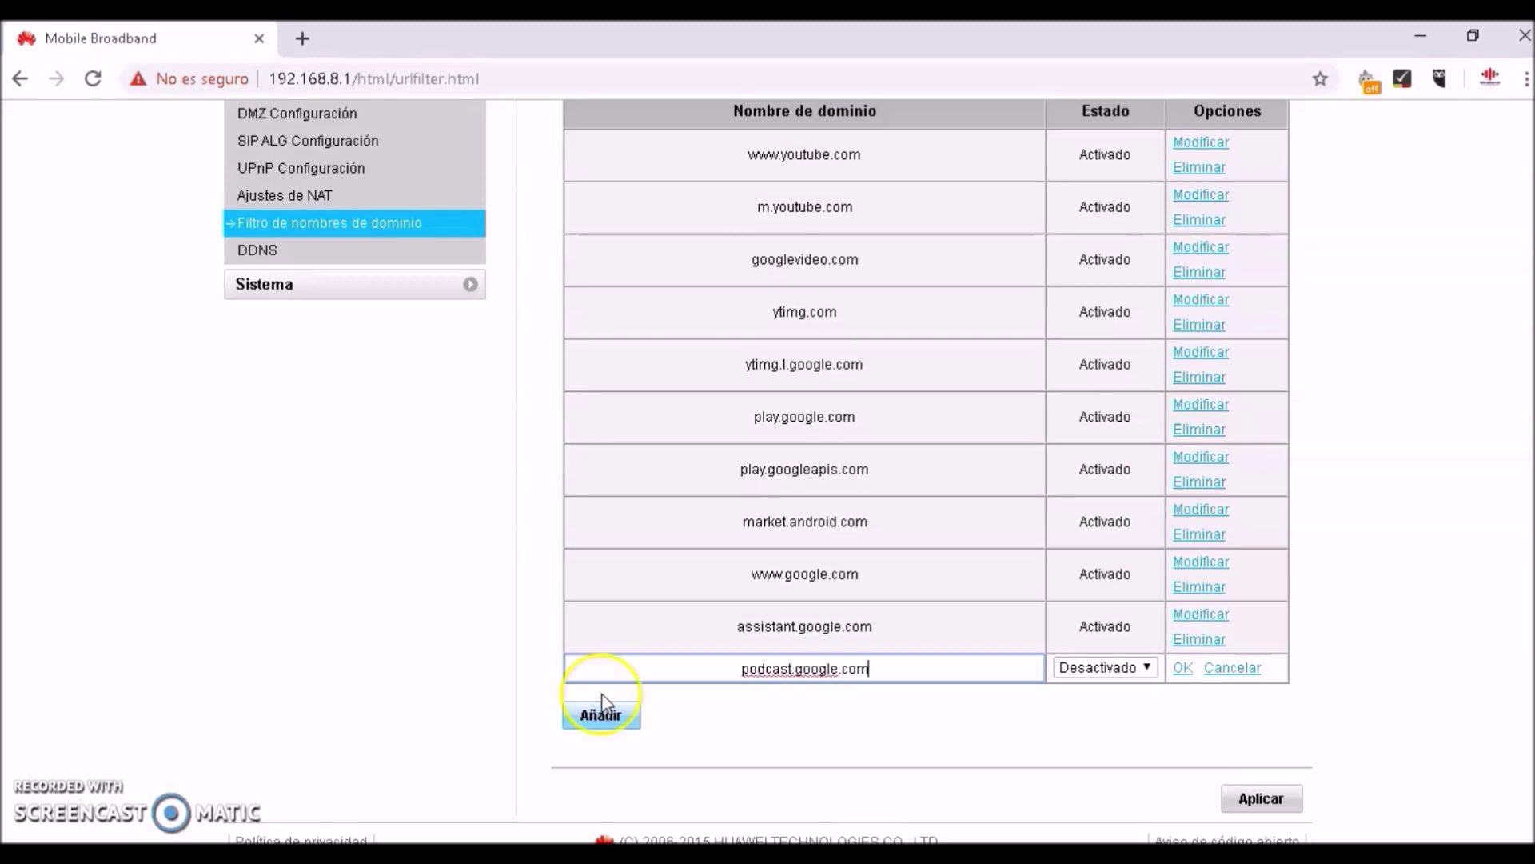
click(1144, 666)
click(1120, 706)
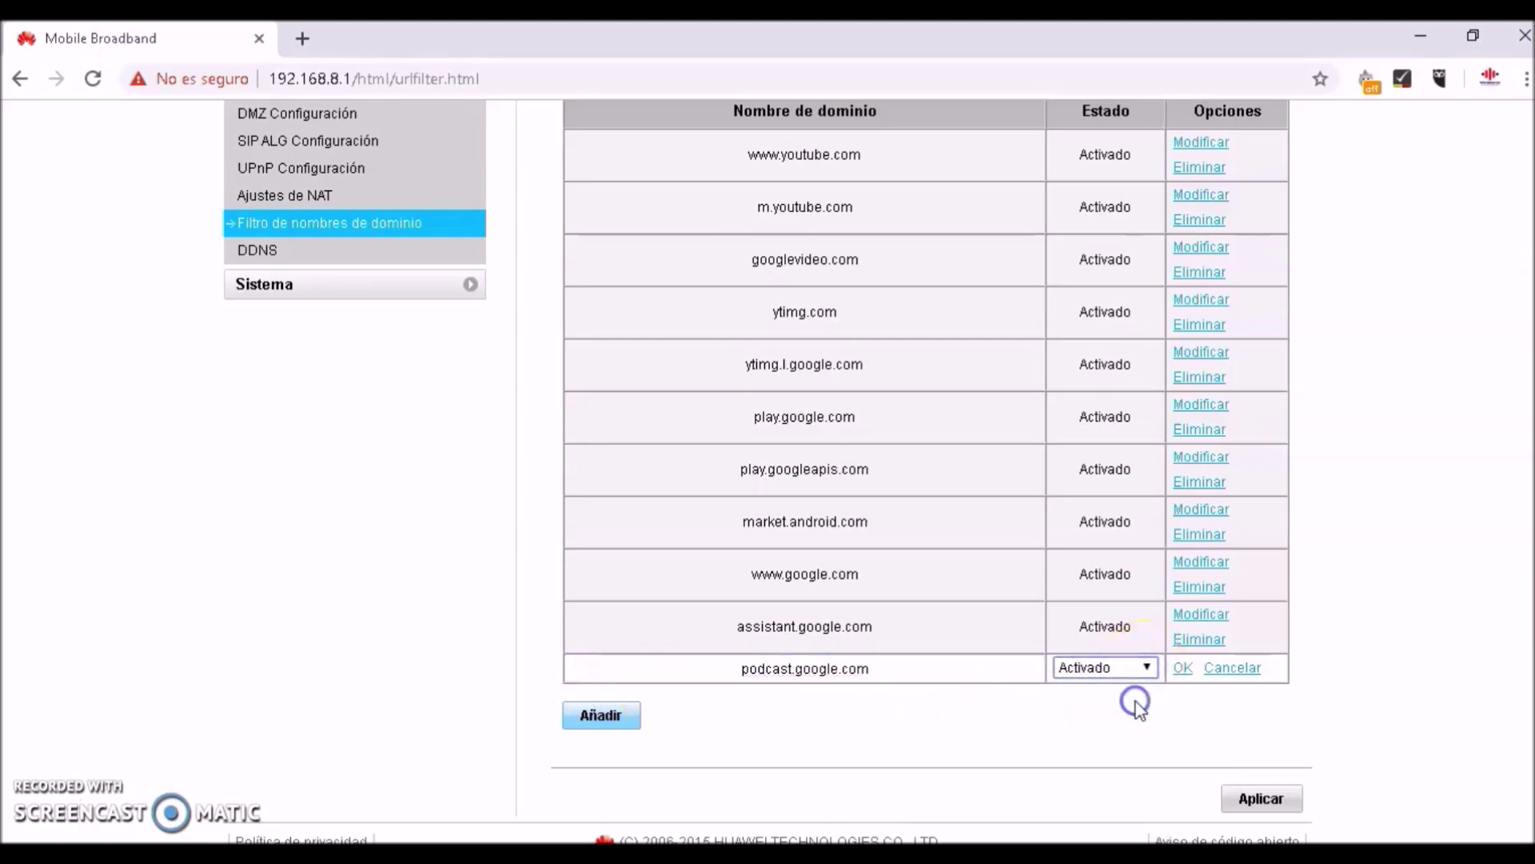
click(1182, 667)
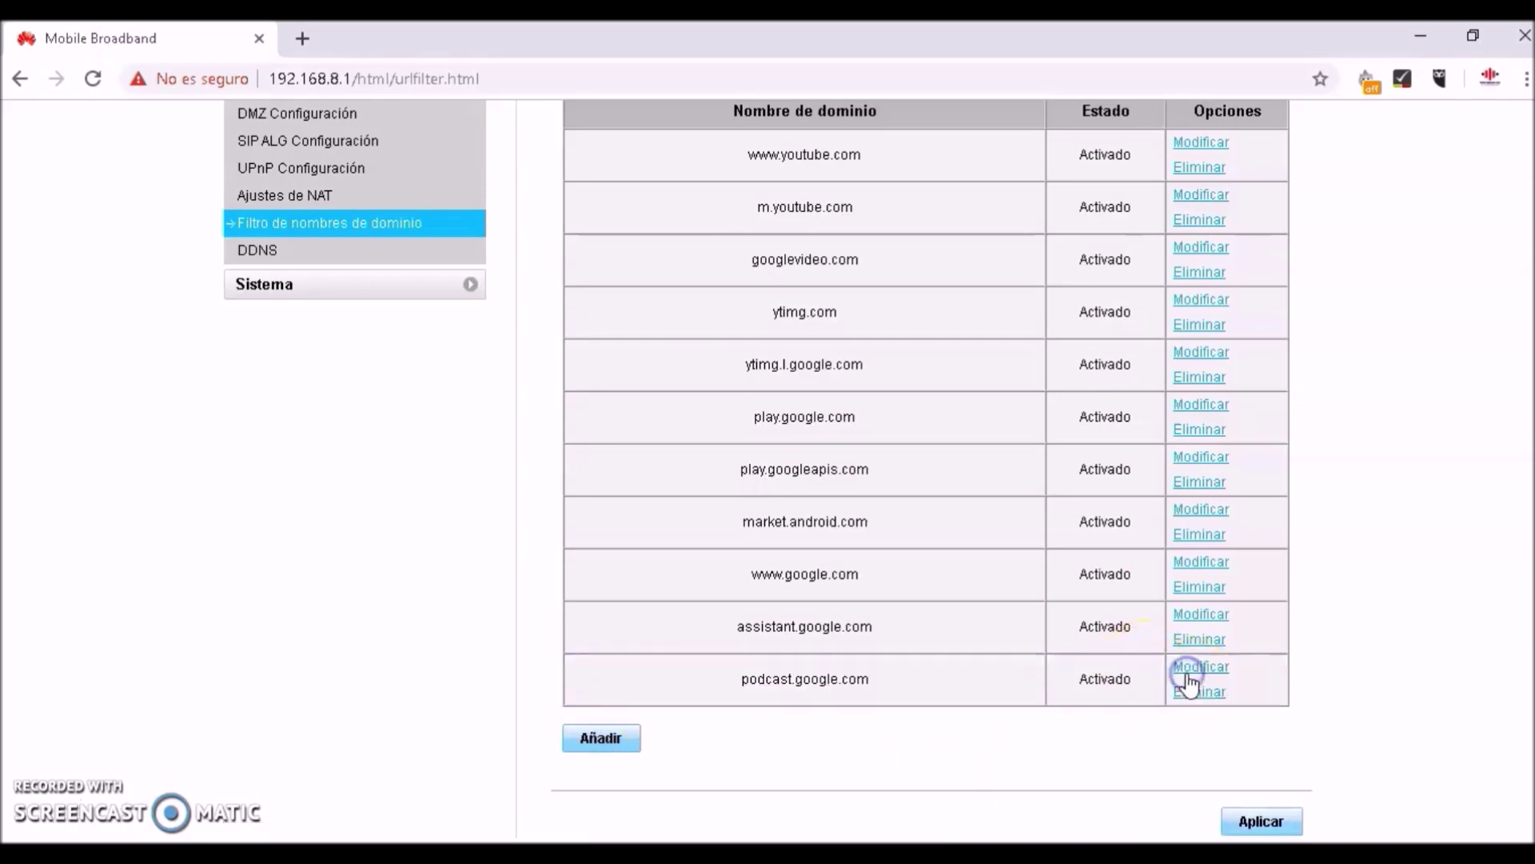
click(611, 738)
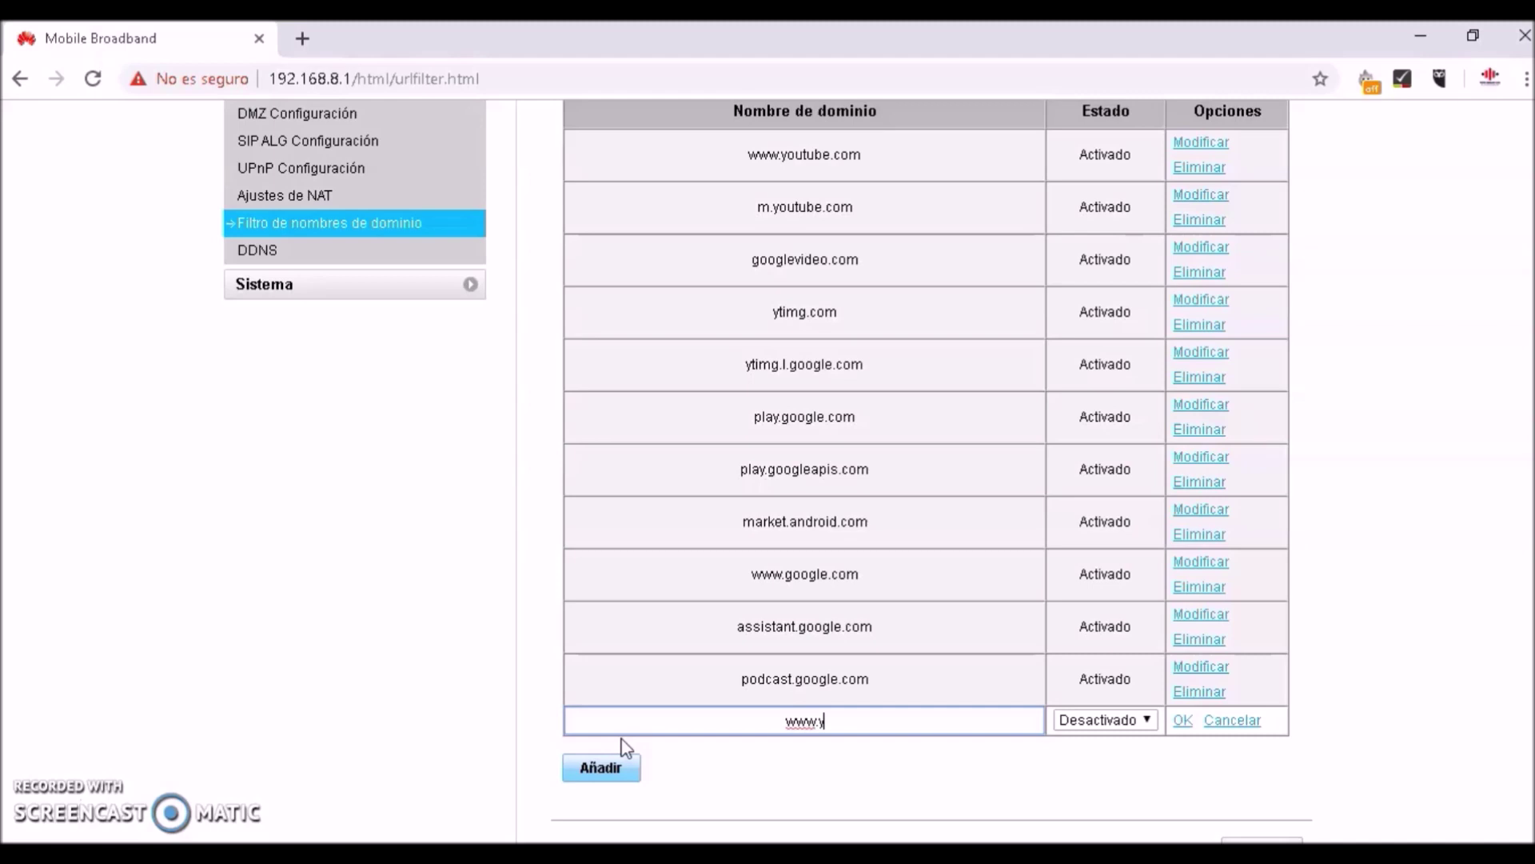
text(www.yahoo.com)
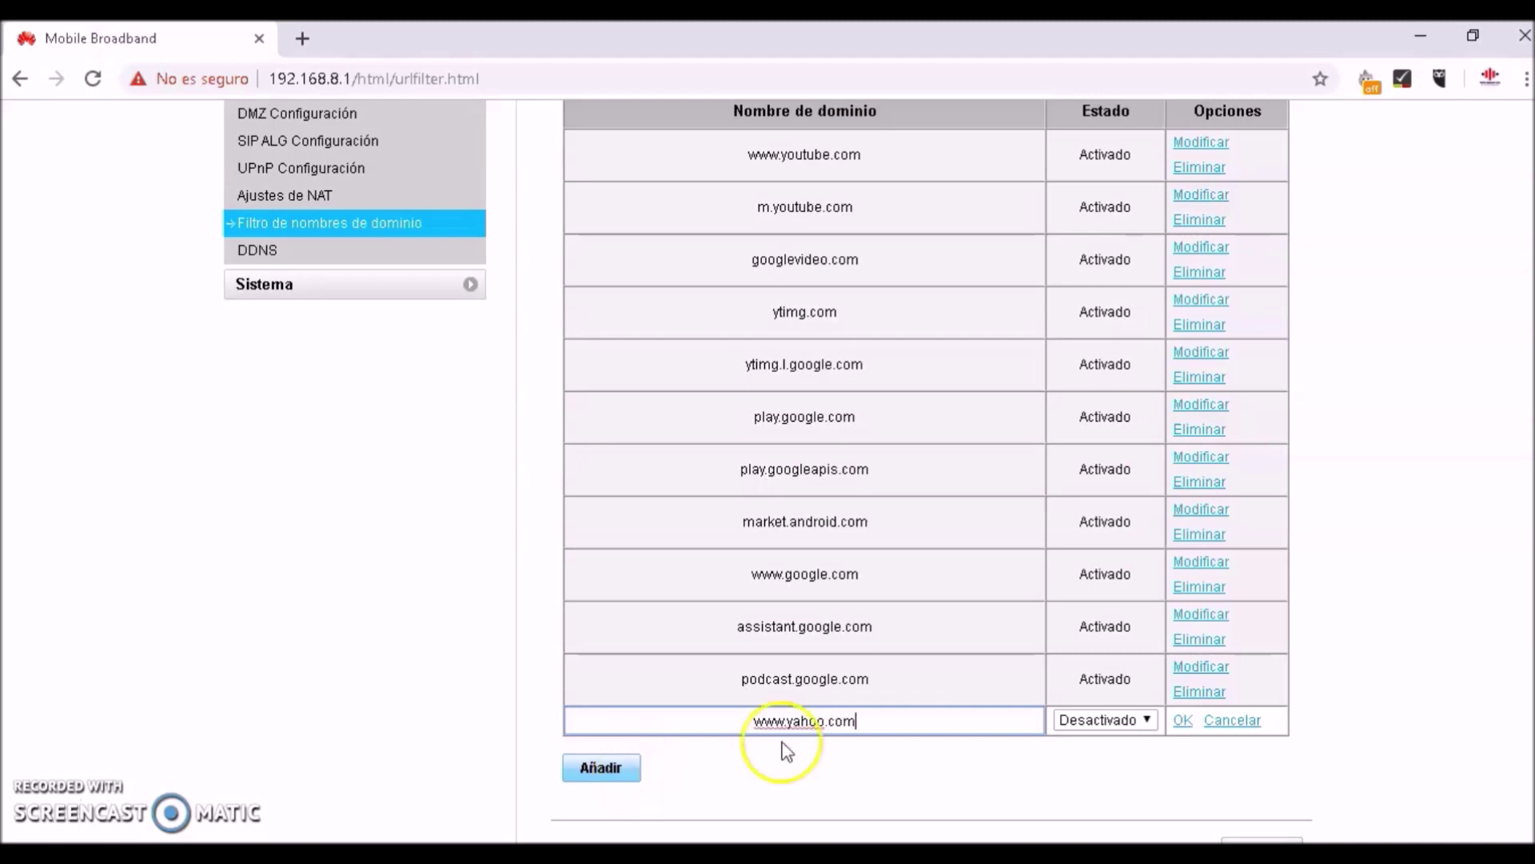
click(1146, 720)
click(1135, 758)
click(1183, 720)
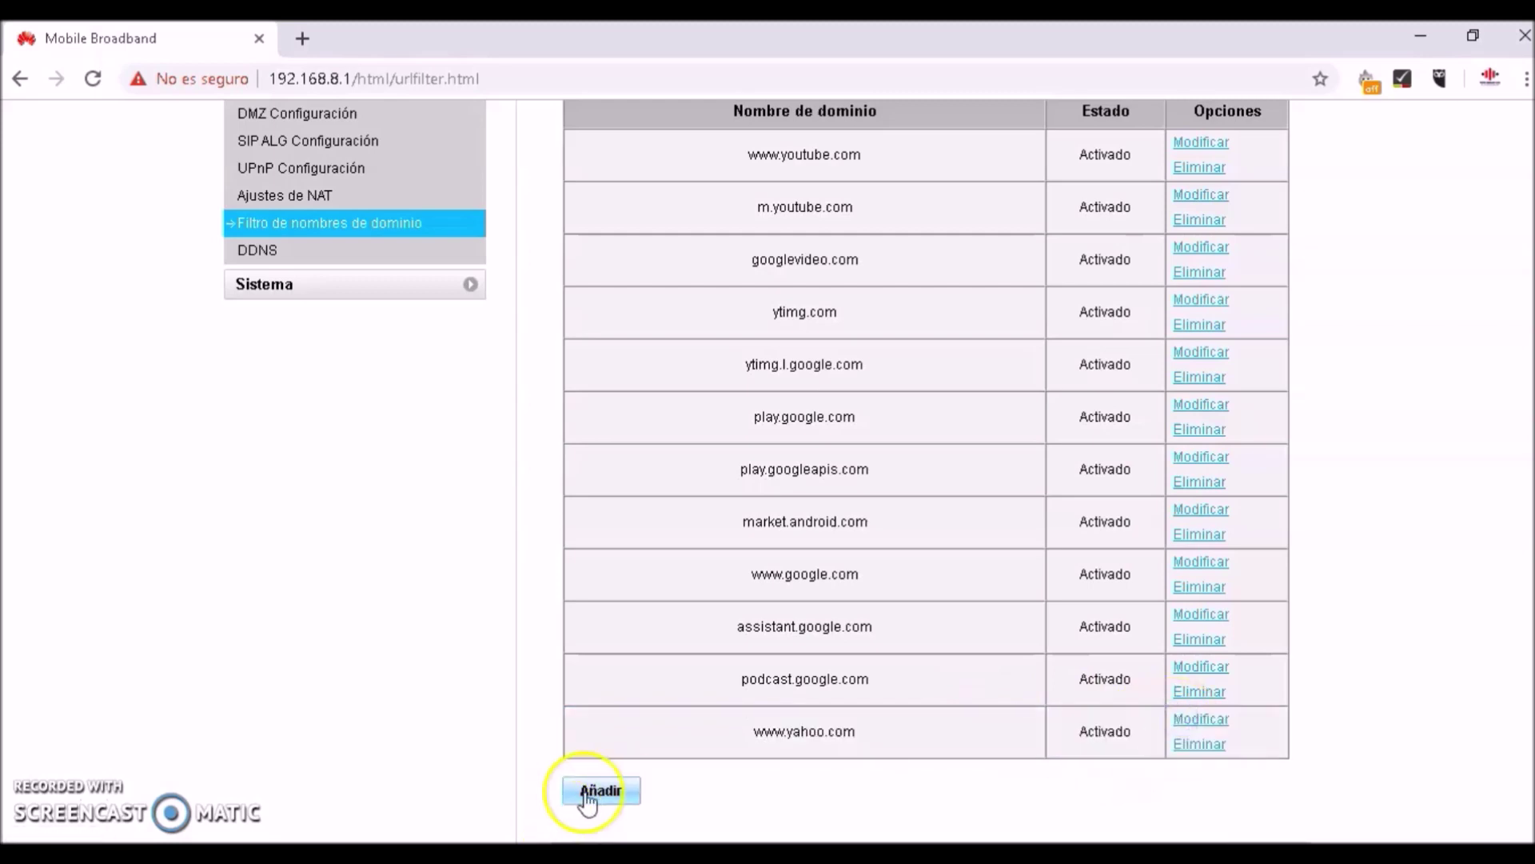
click(610, 791)
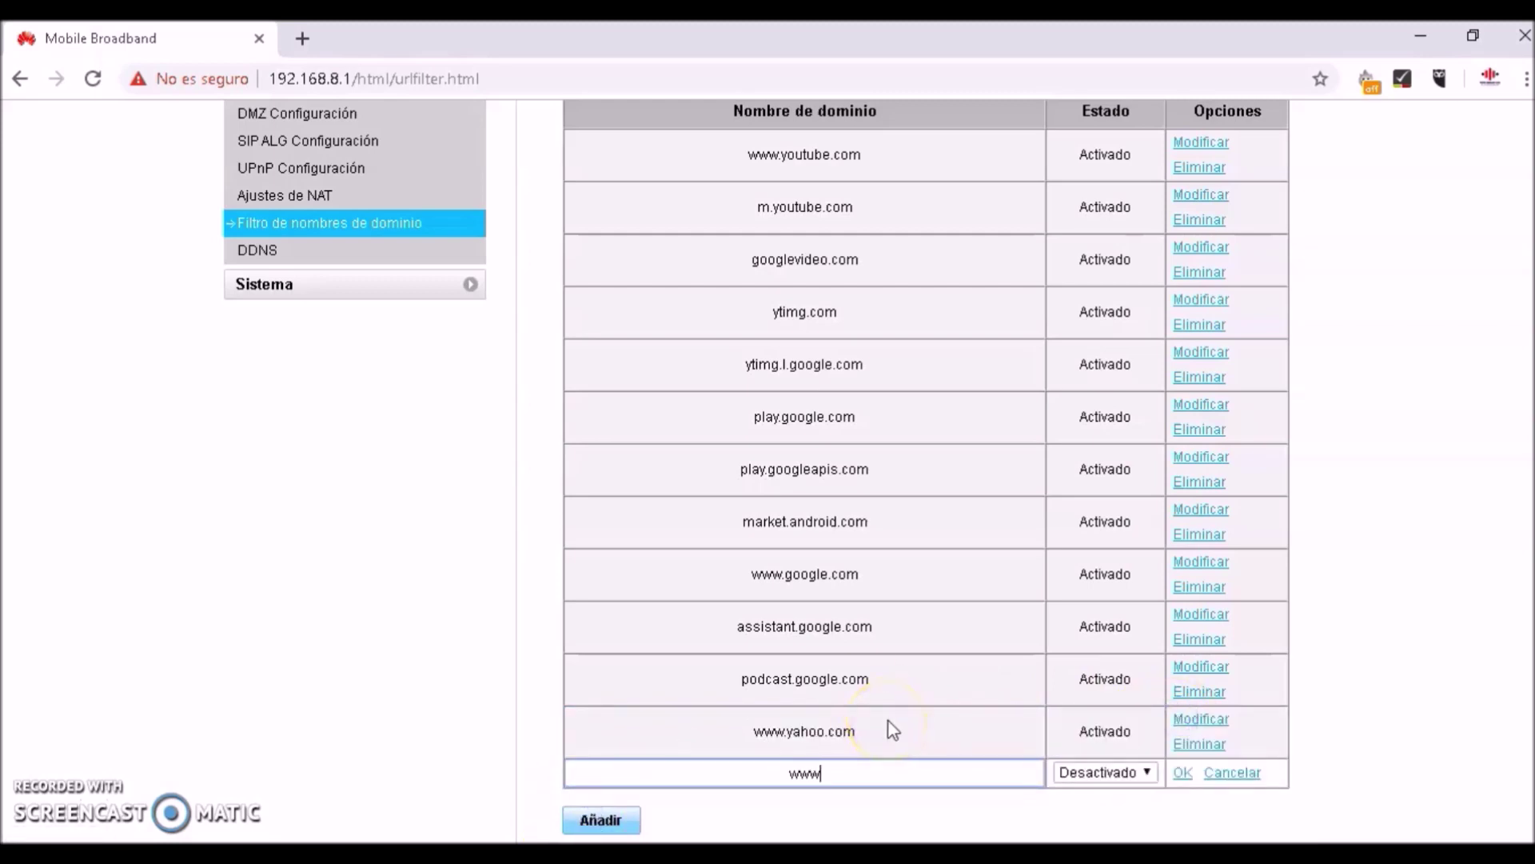
text(www.bing.com)
click(1140, 770)
click(1095, 813)
click(1183, 772)
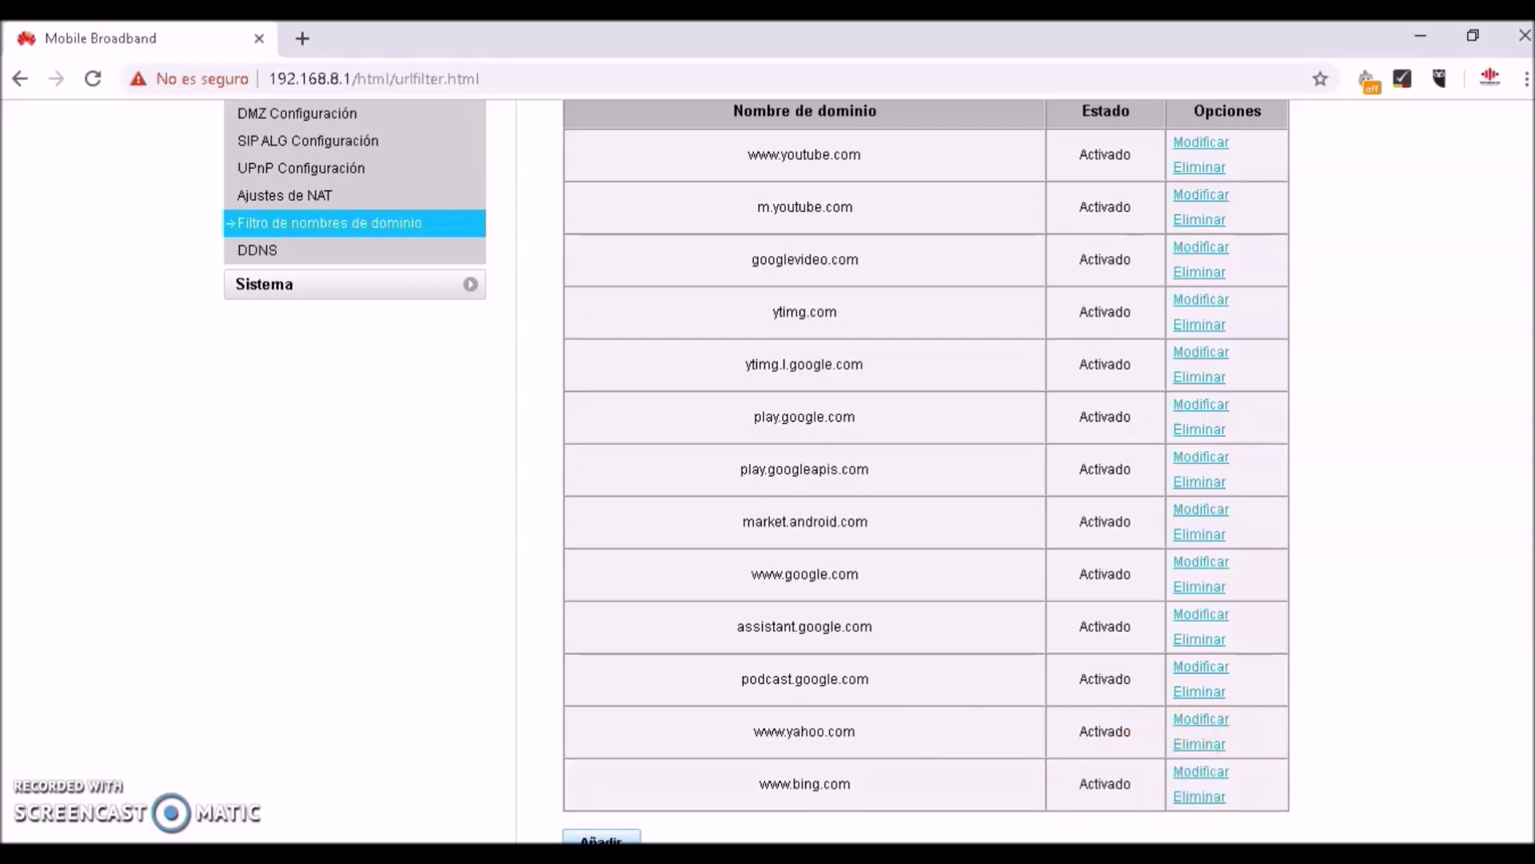
scroll(805, 480, down, 2)
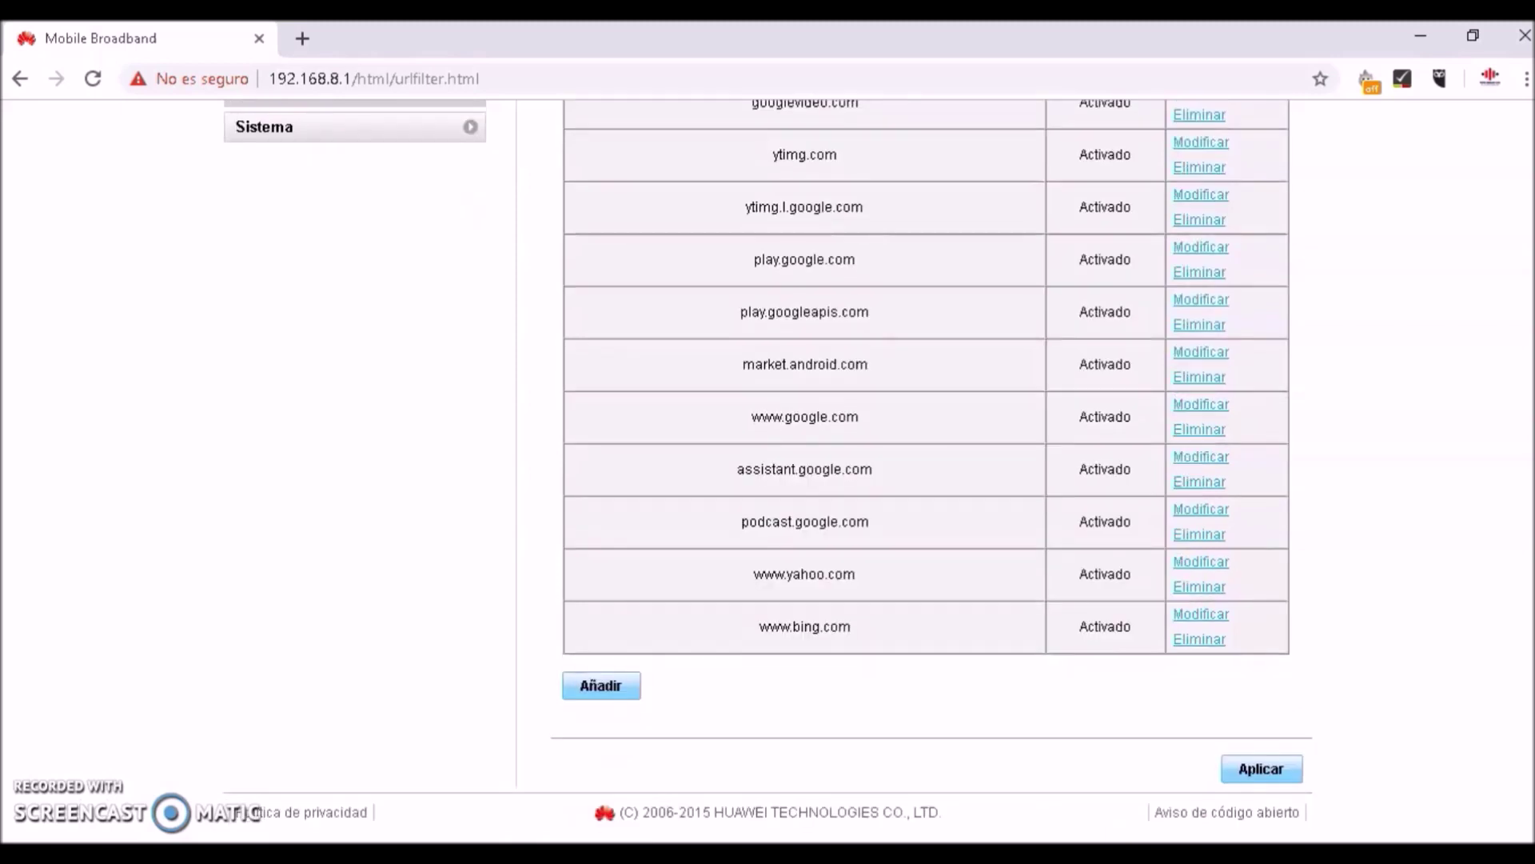
click(611, 685)
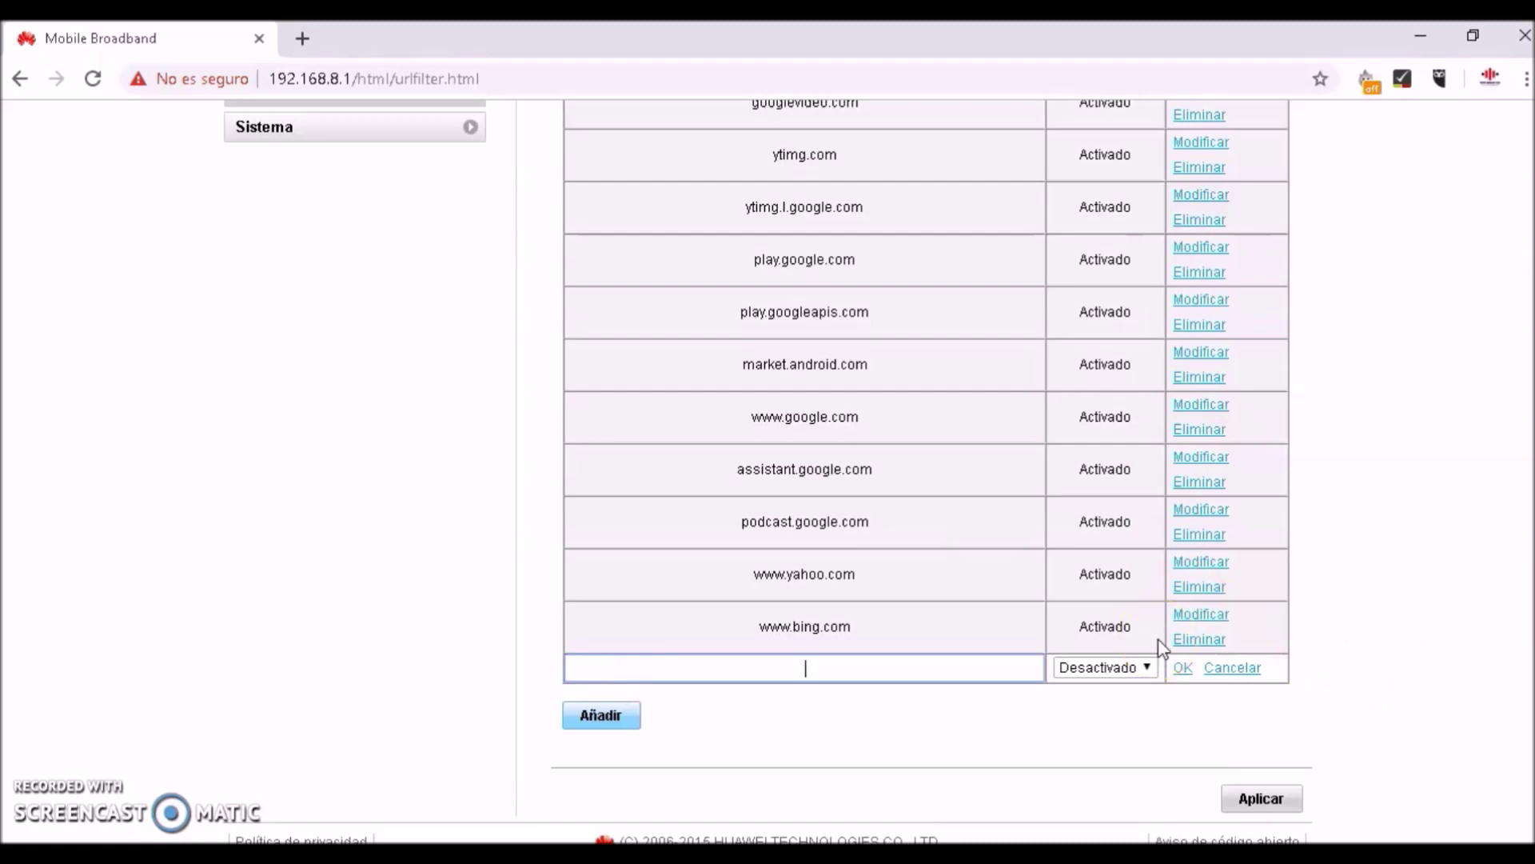
click(802, 676)
text(www.netlix.com)
click(1132, 668)
click(1130, 706)
click(1183, 671)
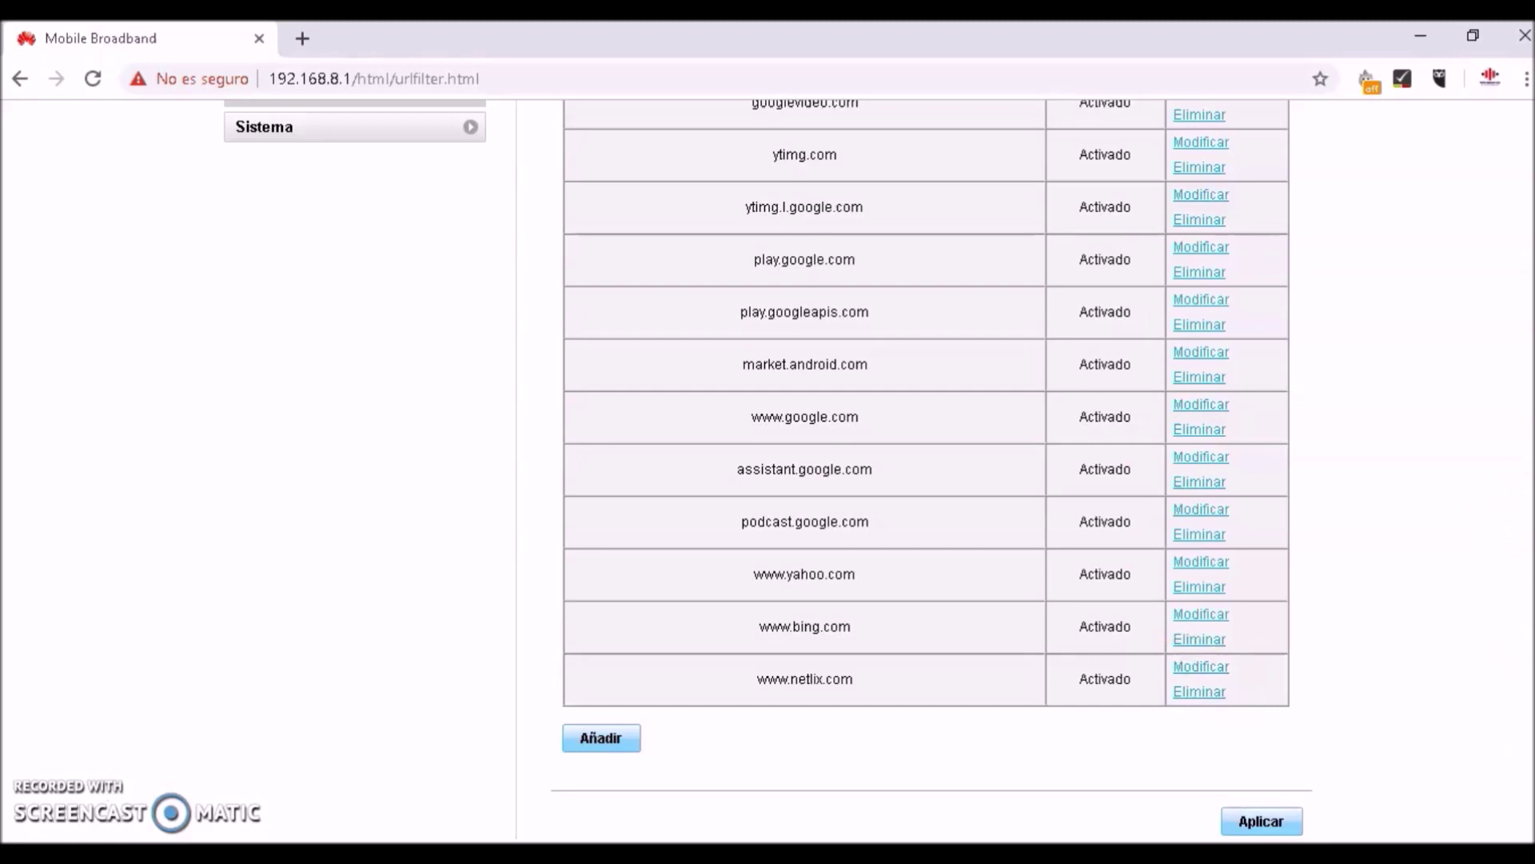
scroll(767, 472, down, 1)
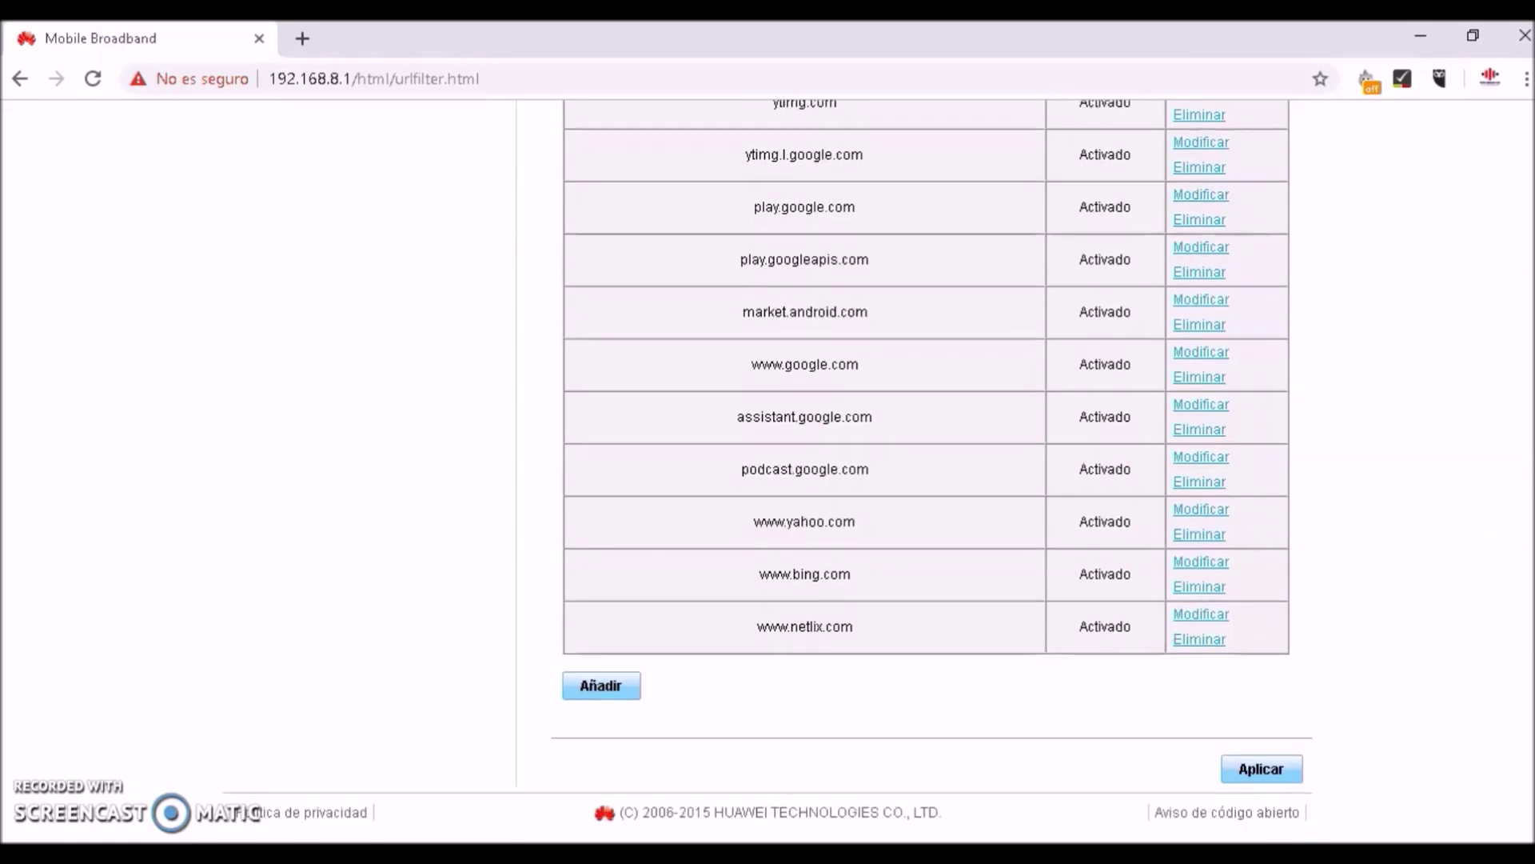
scroll(768, 472, up, 4)
scroll(768, 472, up, 5)
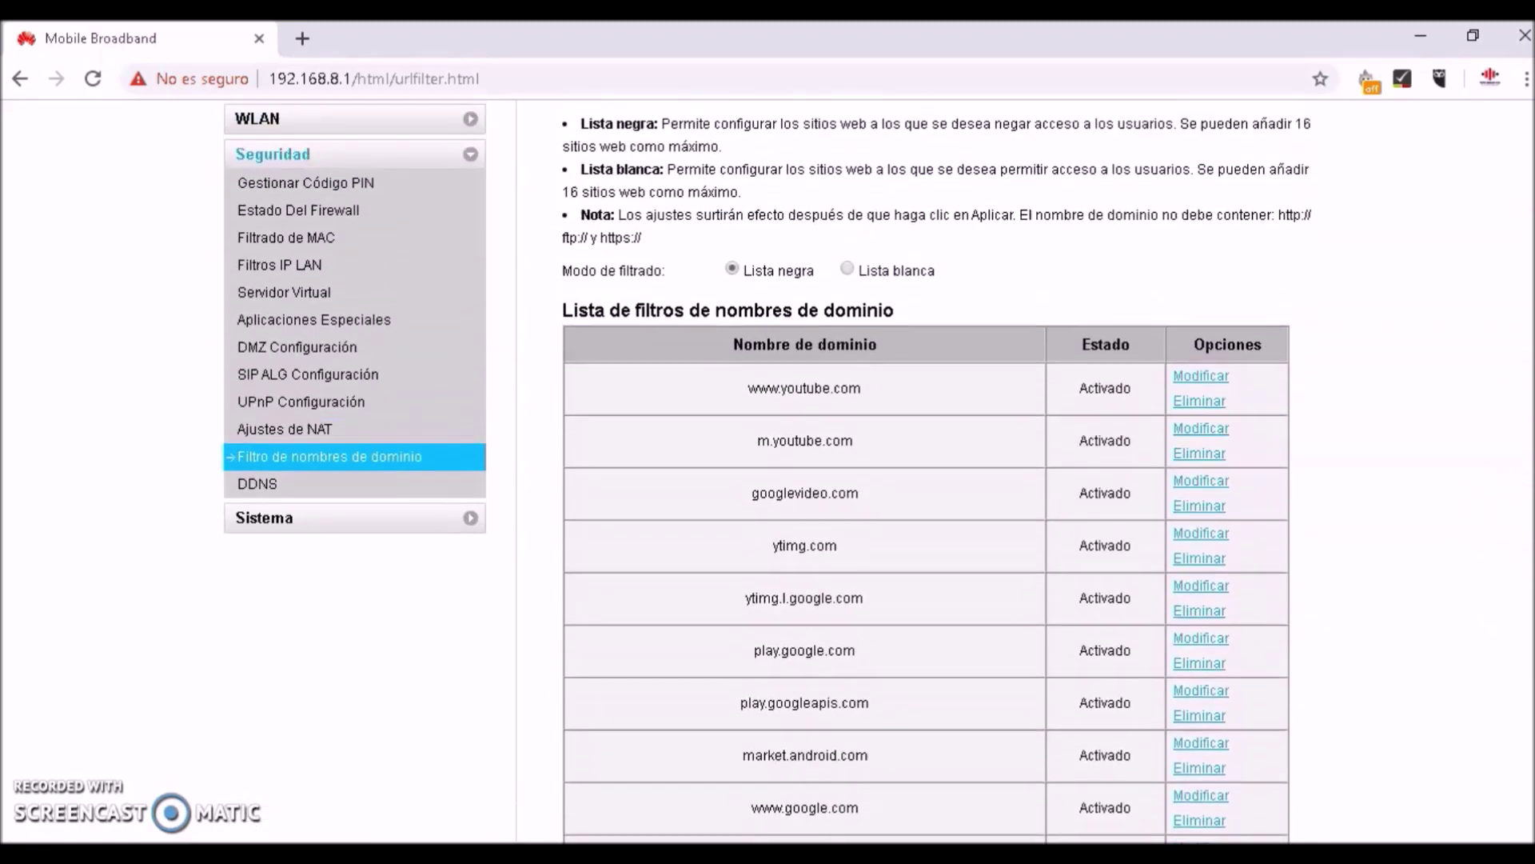
scroll(768, 472, down, 10)
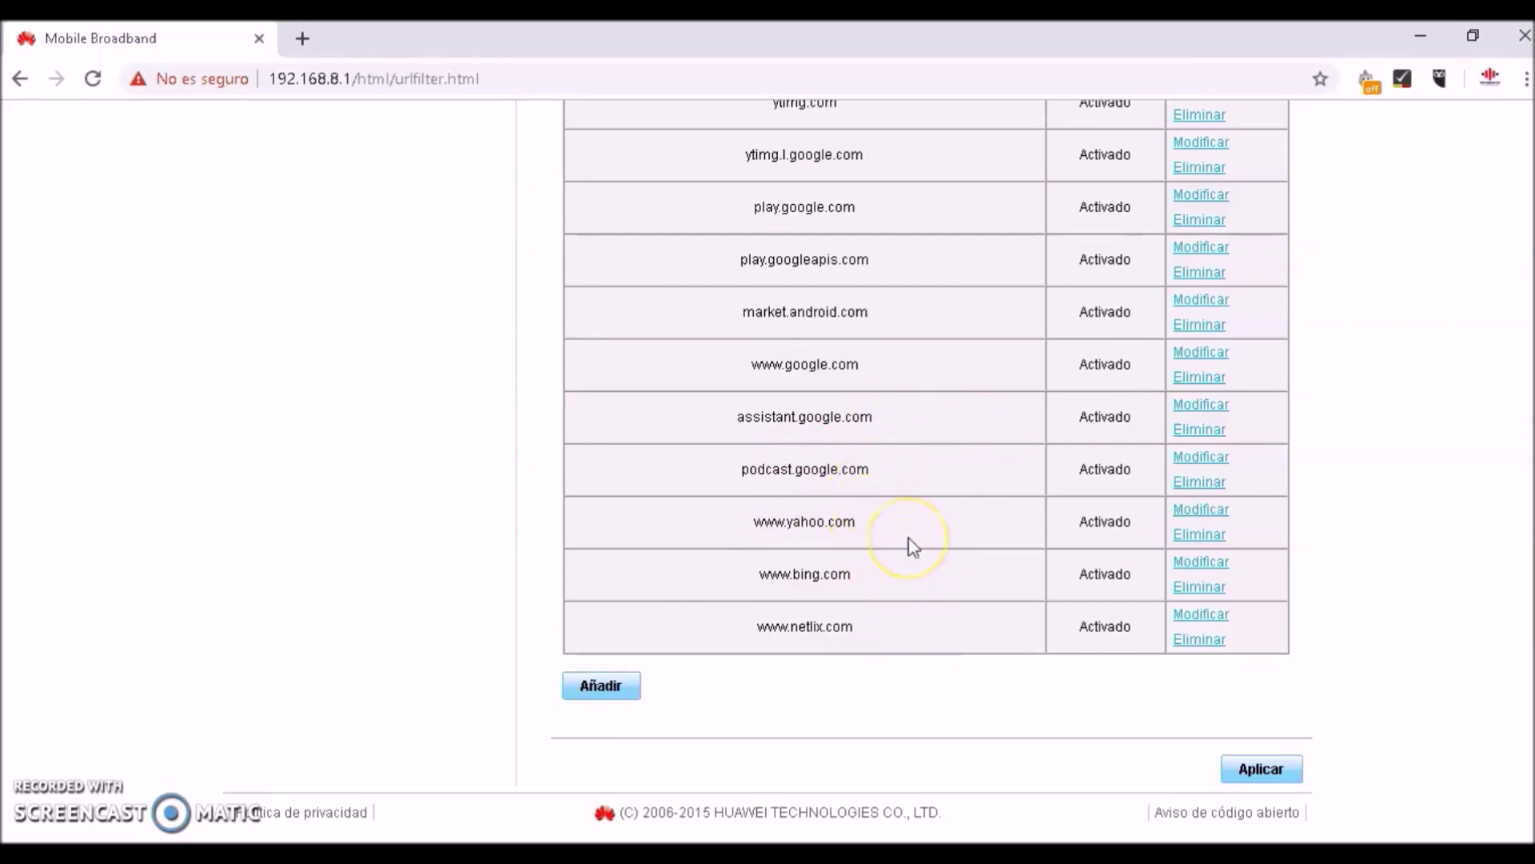
click(1201, 615)
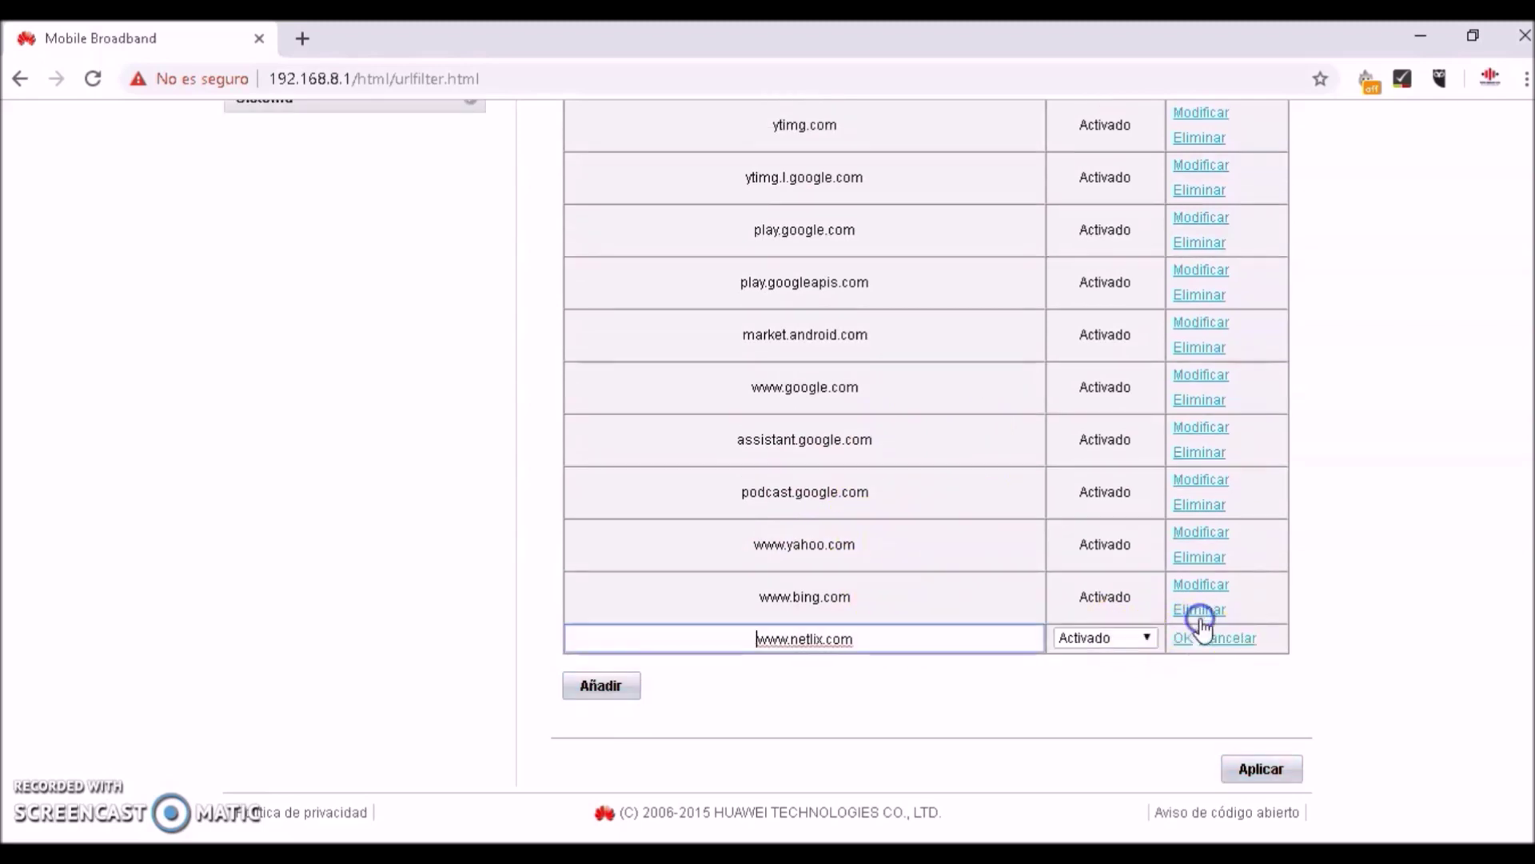
click(813, 640)
text(f)
click(1018, 702)
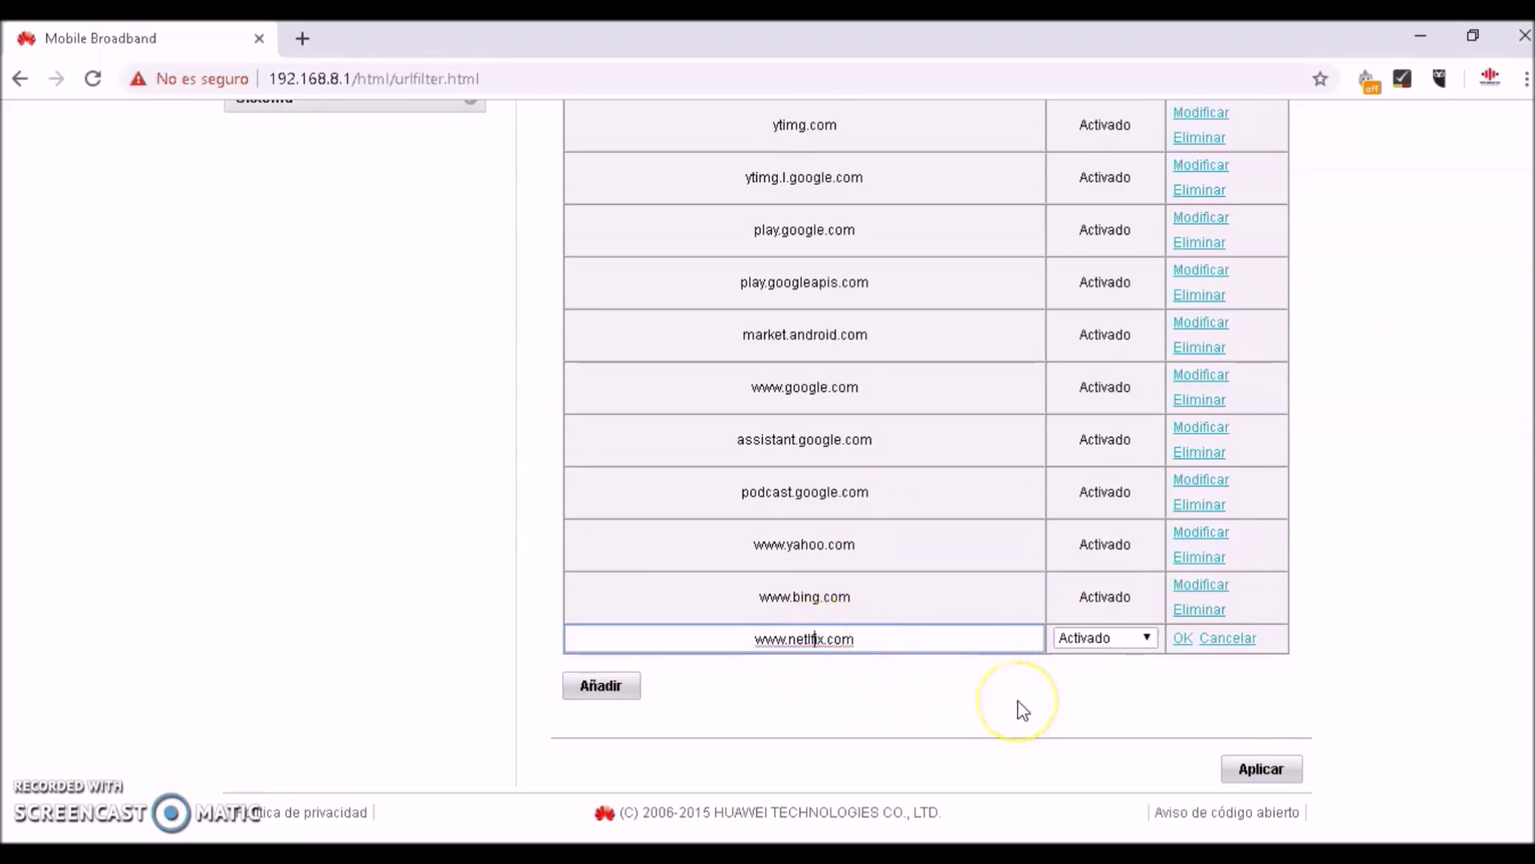
click(891, 636)
key(BackSpace)
key(BackSpace)
key(BackSpace)
key(BackSpace)
key(BackSpace)
key(BackSpace)
key(BackSpace)
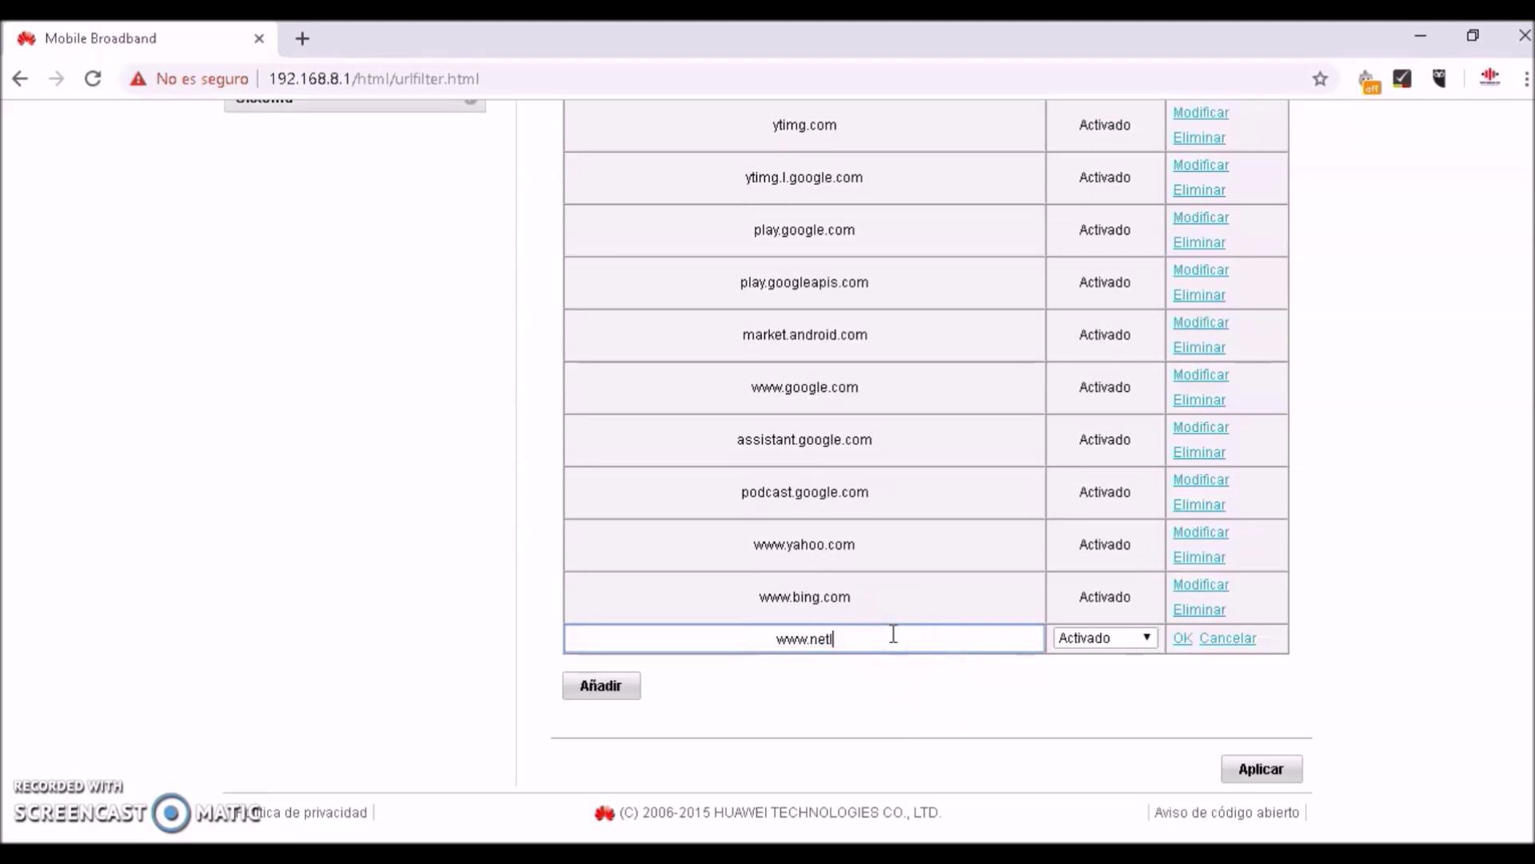
text(flix.com)
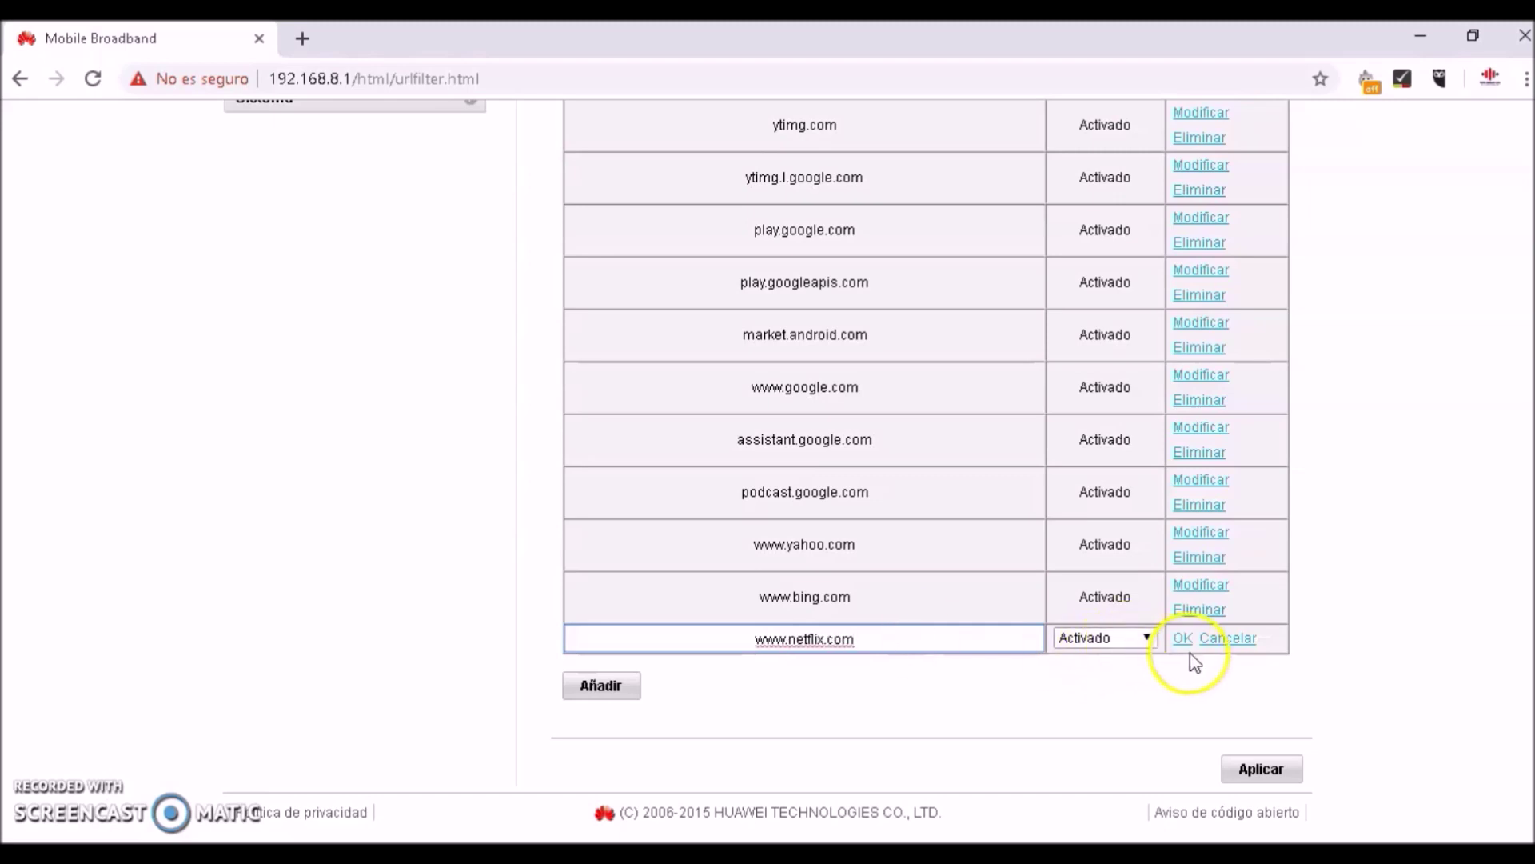
click(1183, 638)
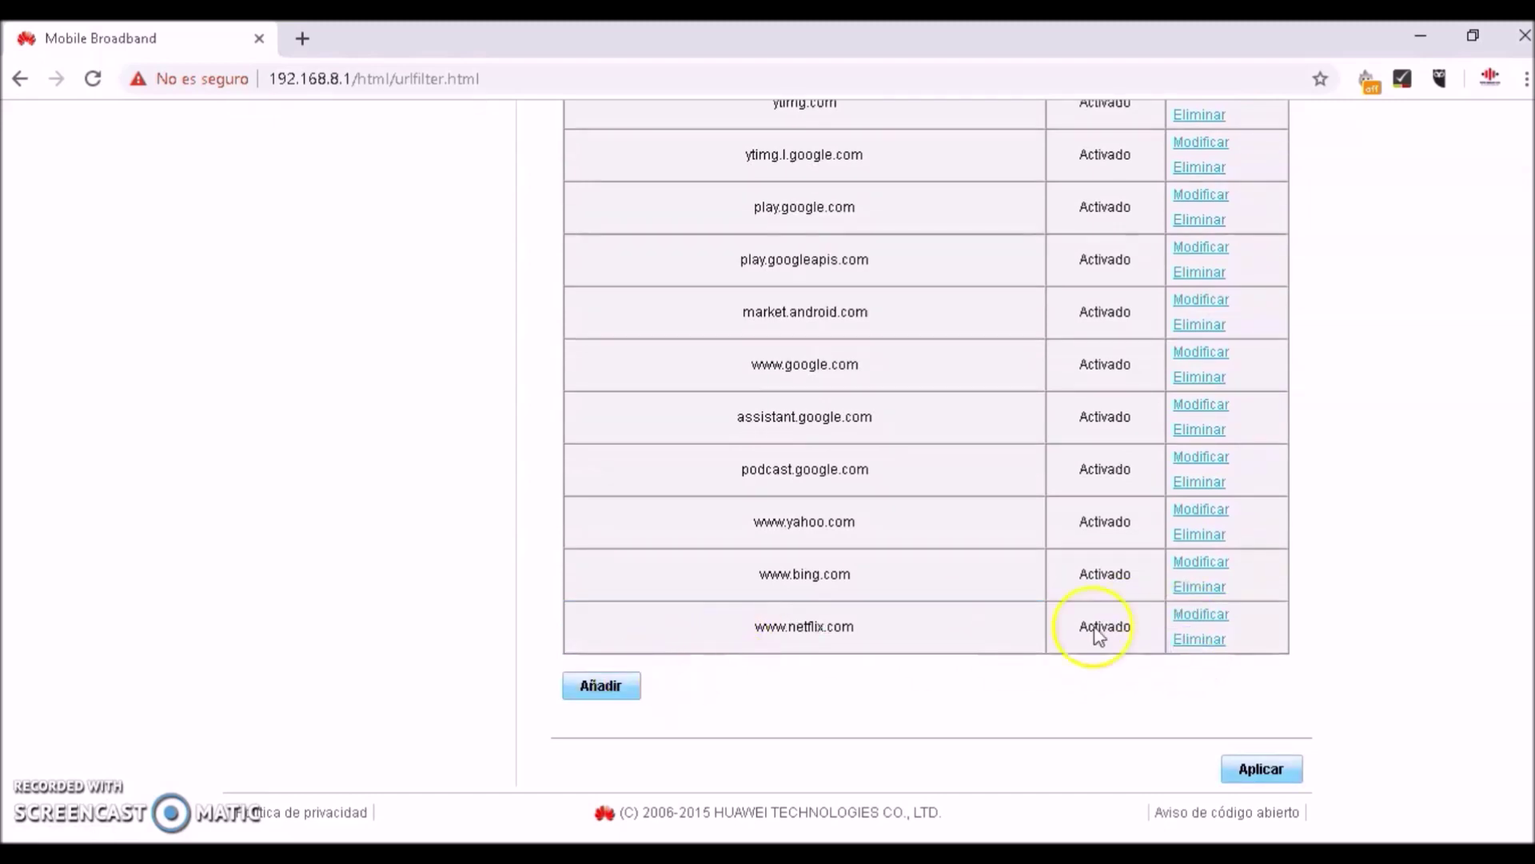
scroll(1106, 626, up, 3)
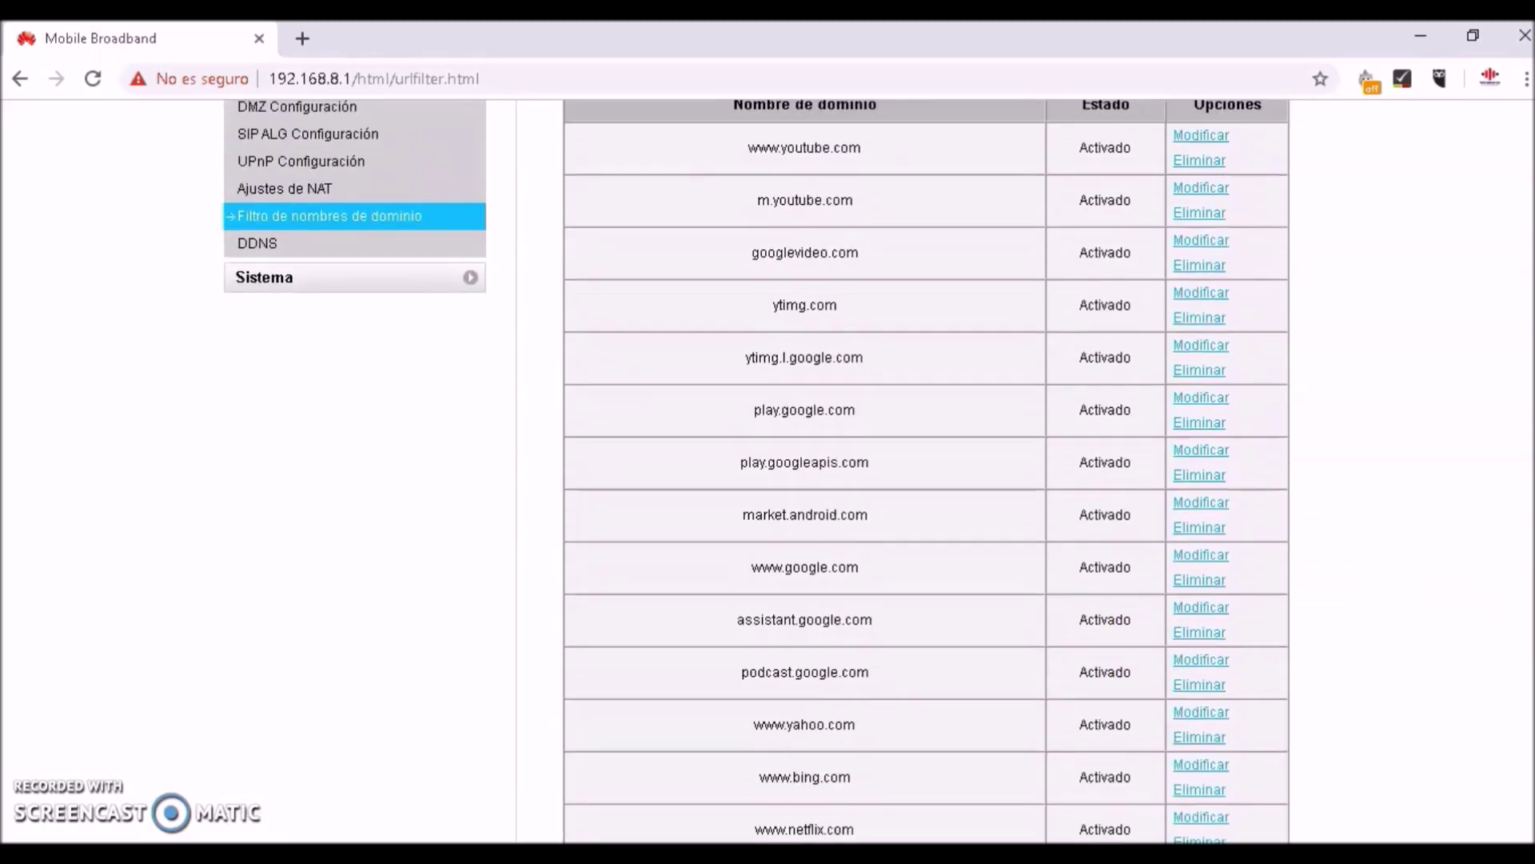
scroll(925, 471, down, 1)
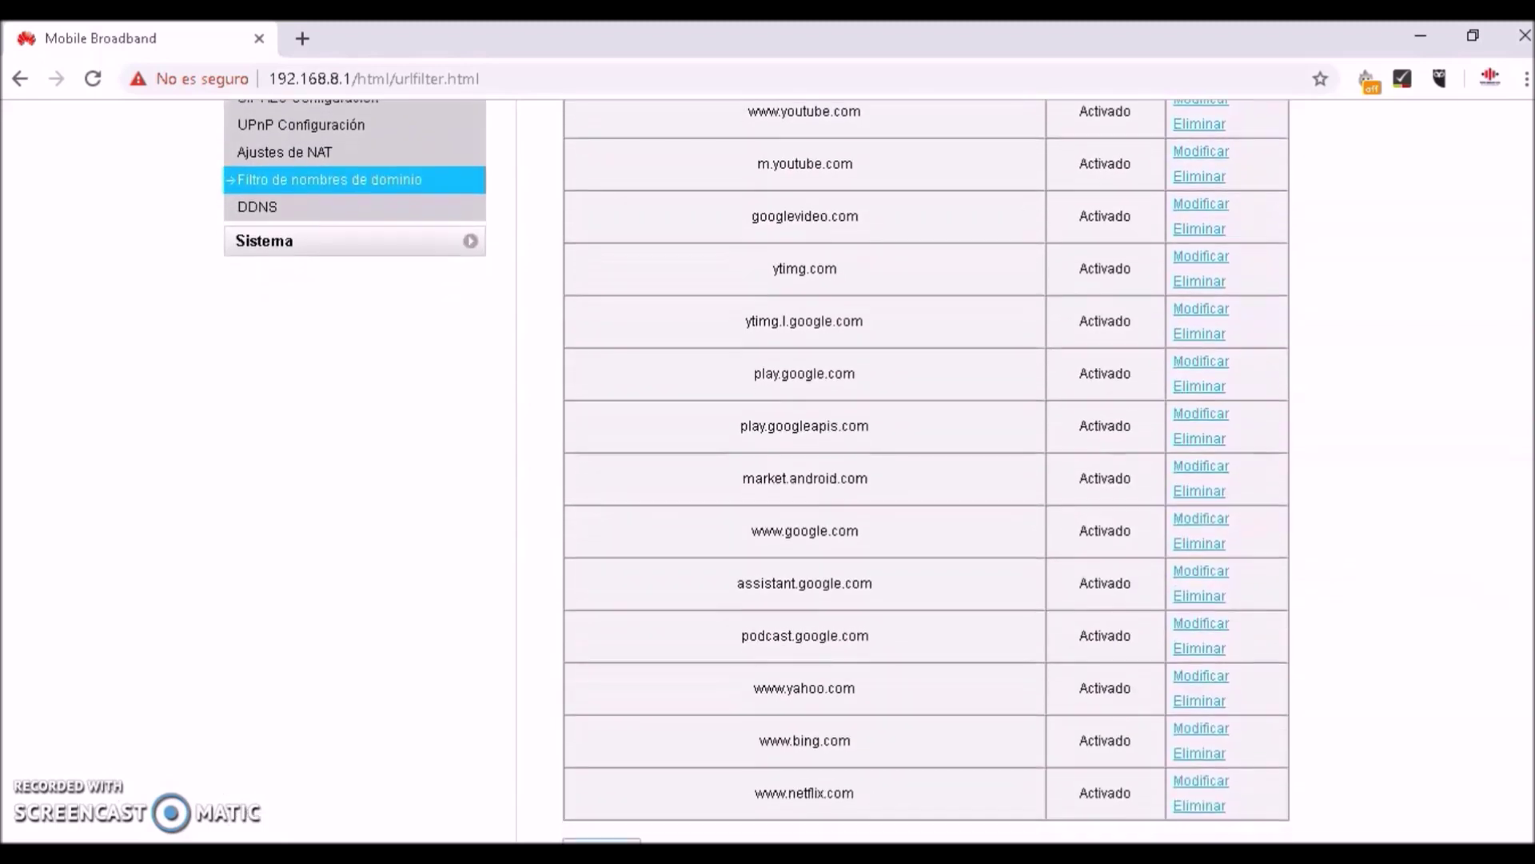
scroll(926, 471, down, 1)
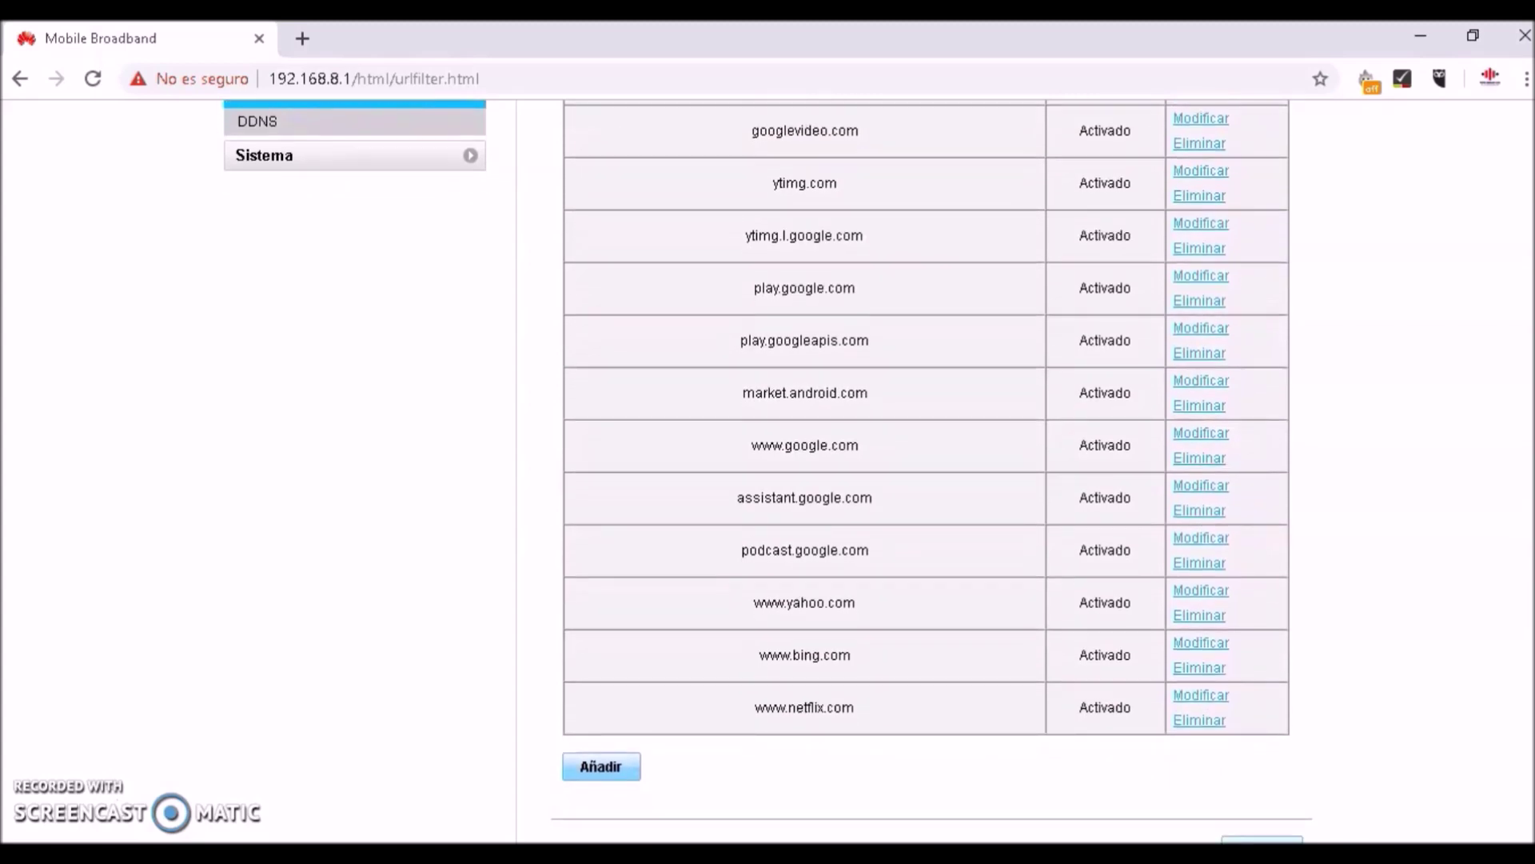
scroll(799, 479, down, 1)
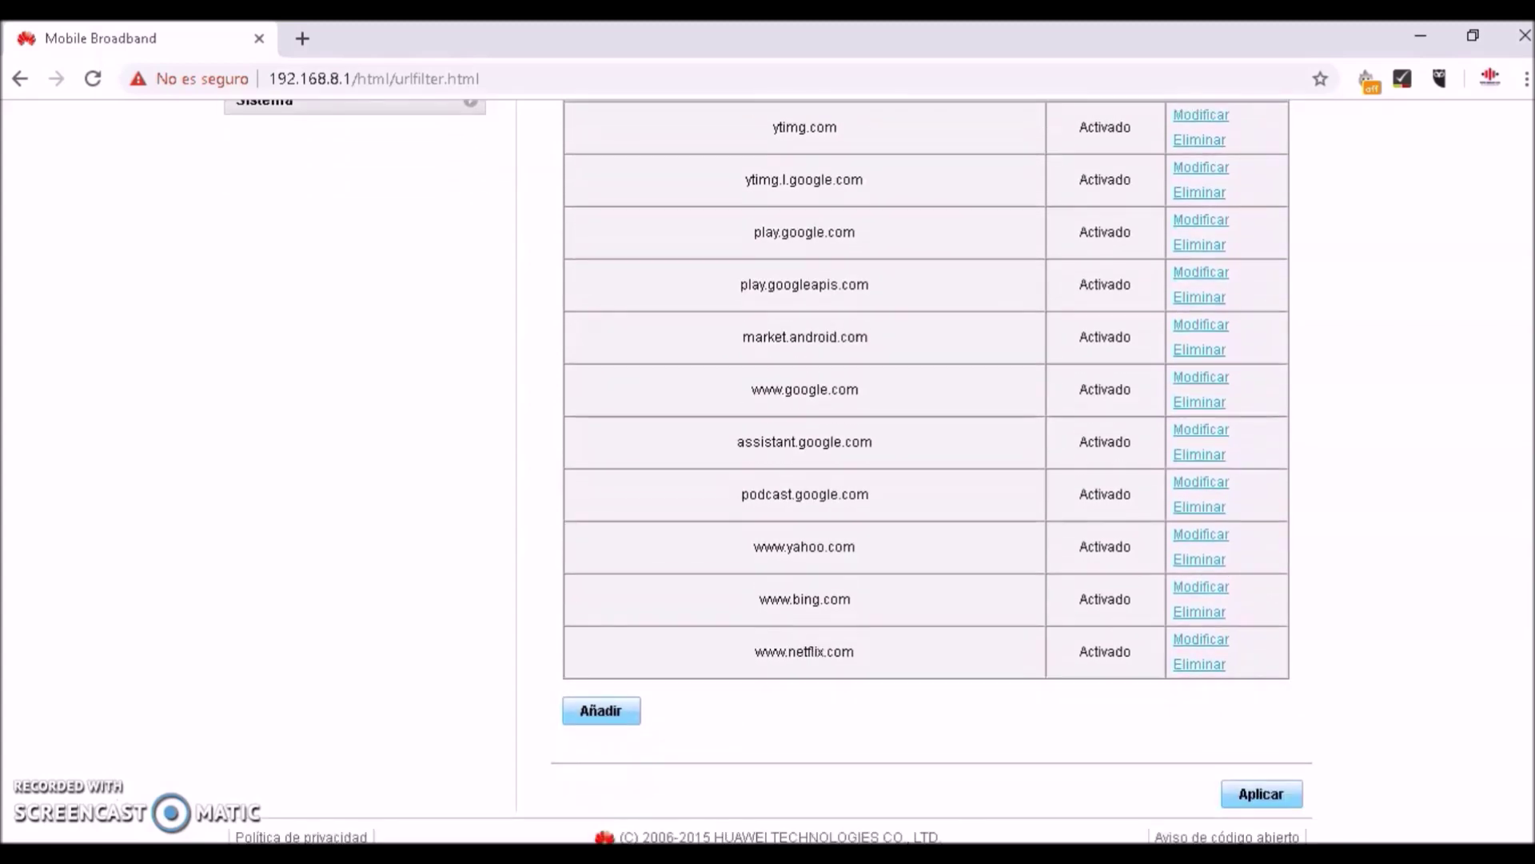
click(583, 707)
text(ww)
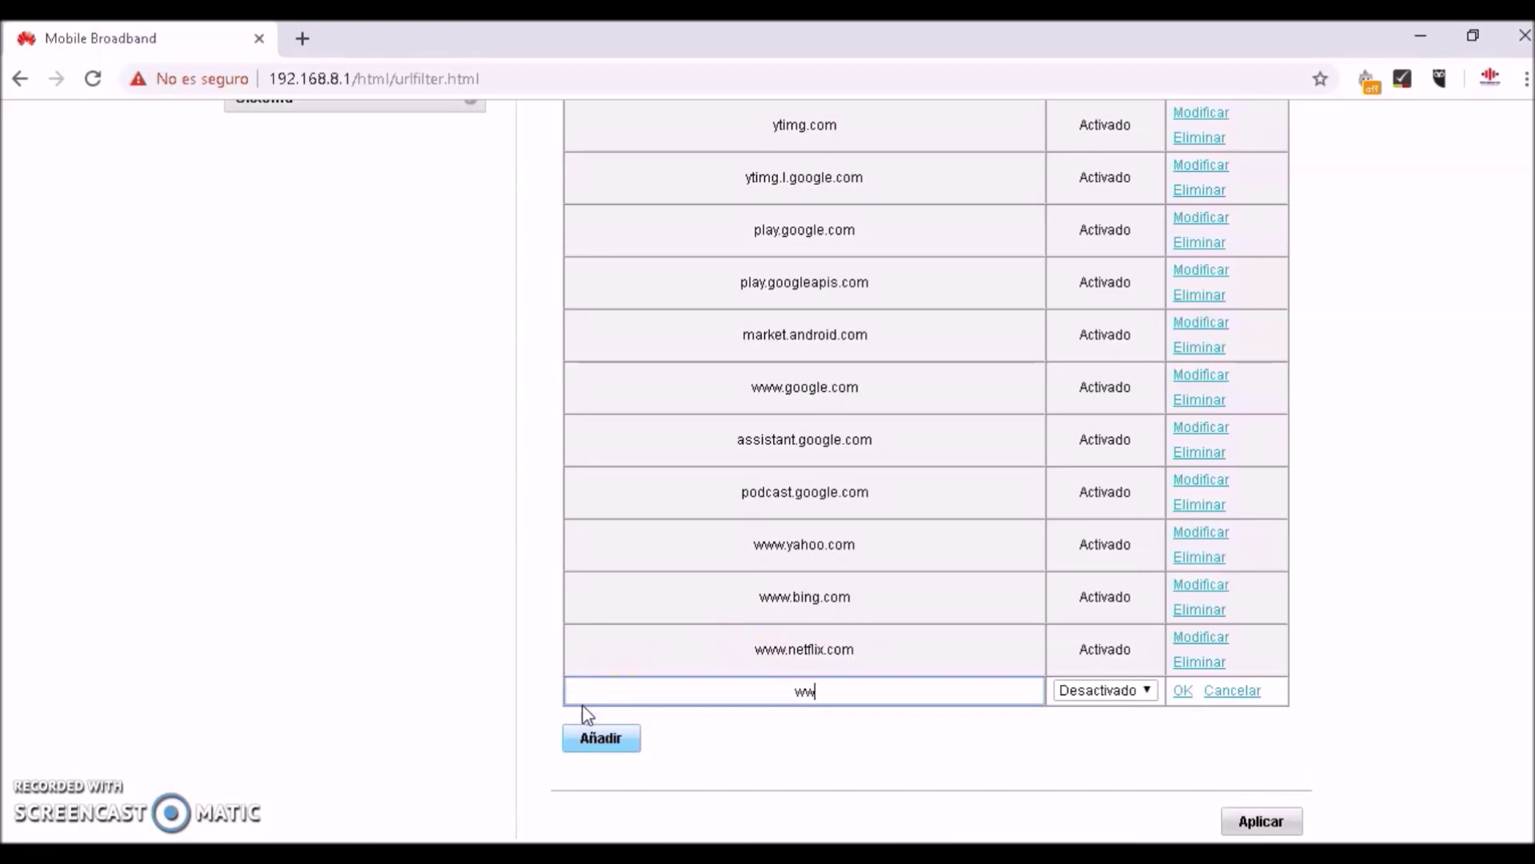
text(w.instagram.com)
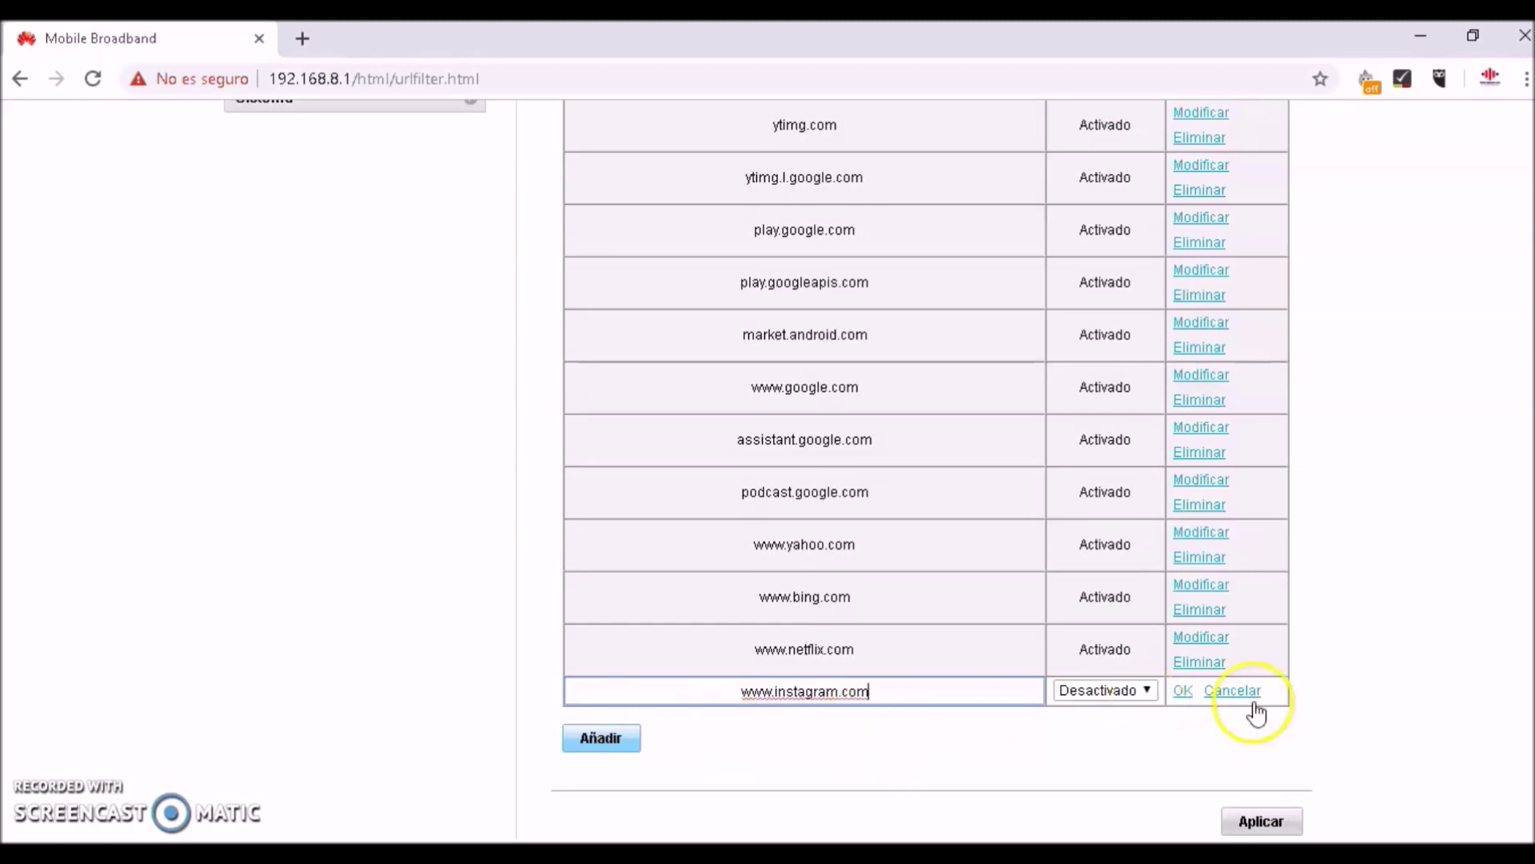
click(1151, 692)
click(1121, 727)
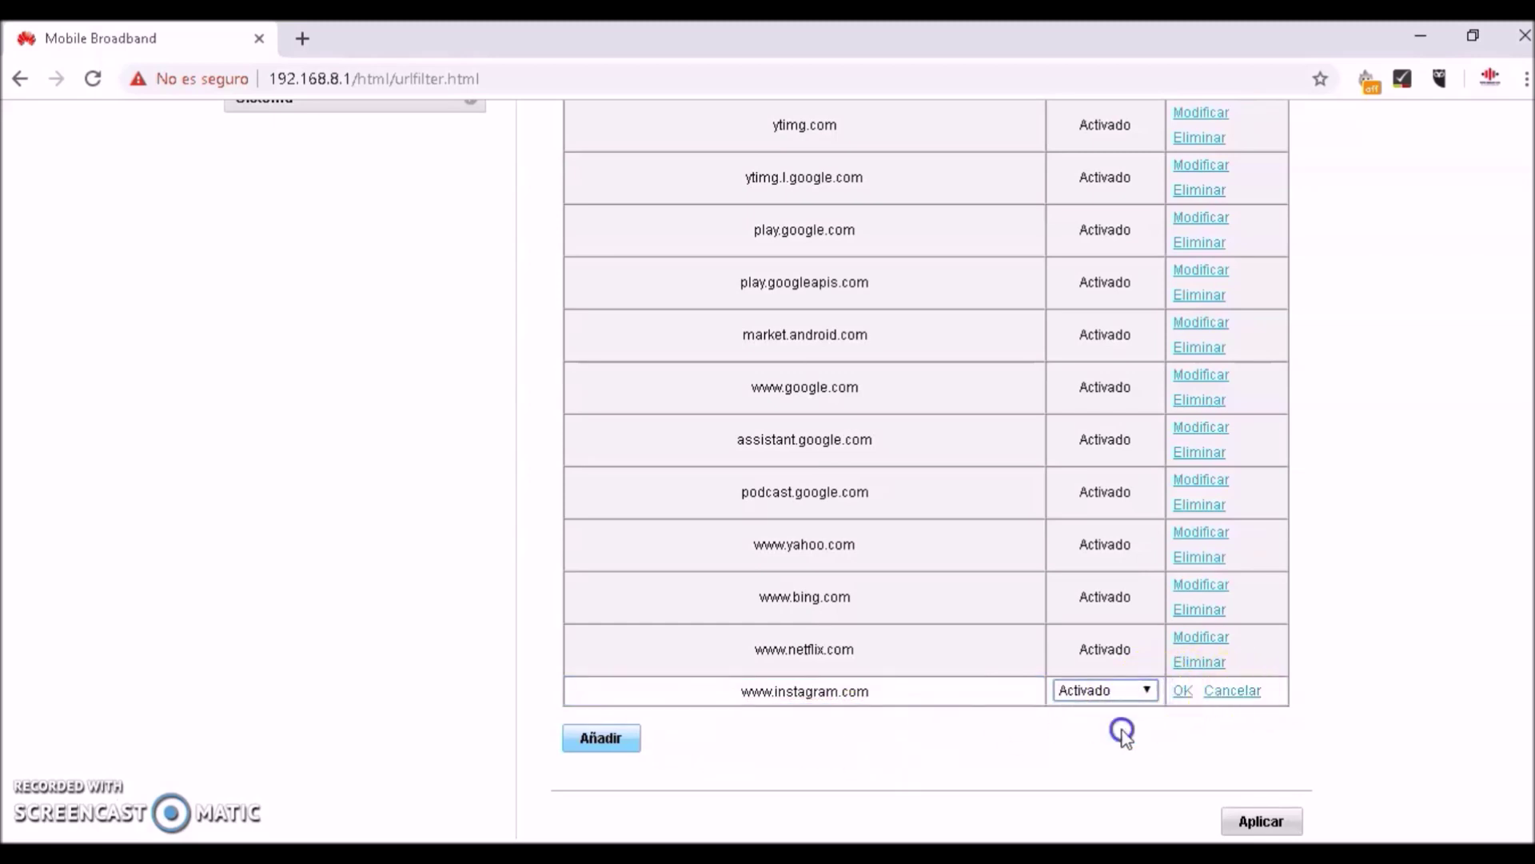
click(1183, 692)
click(603, 763)
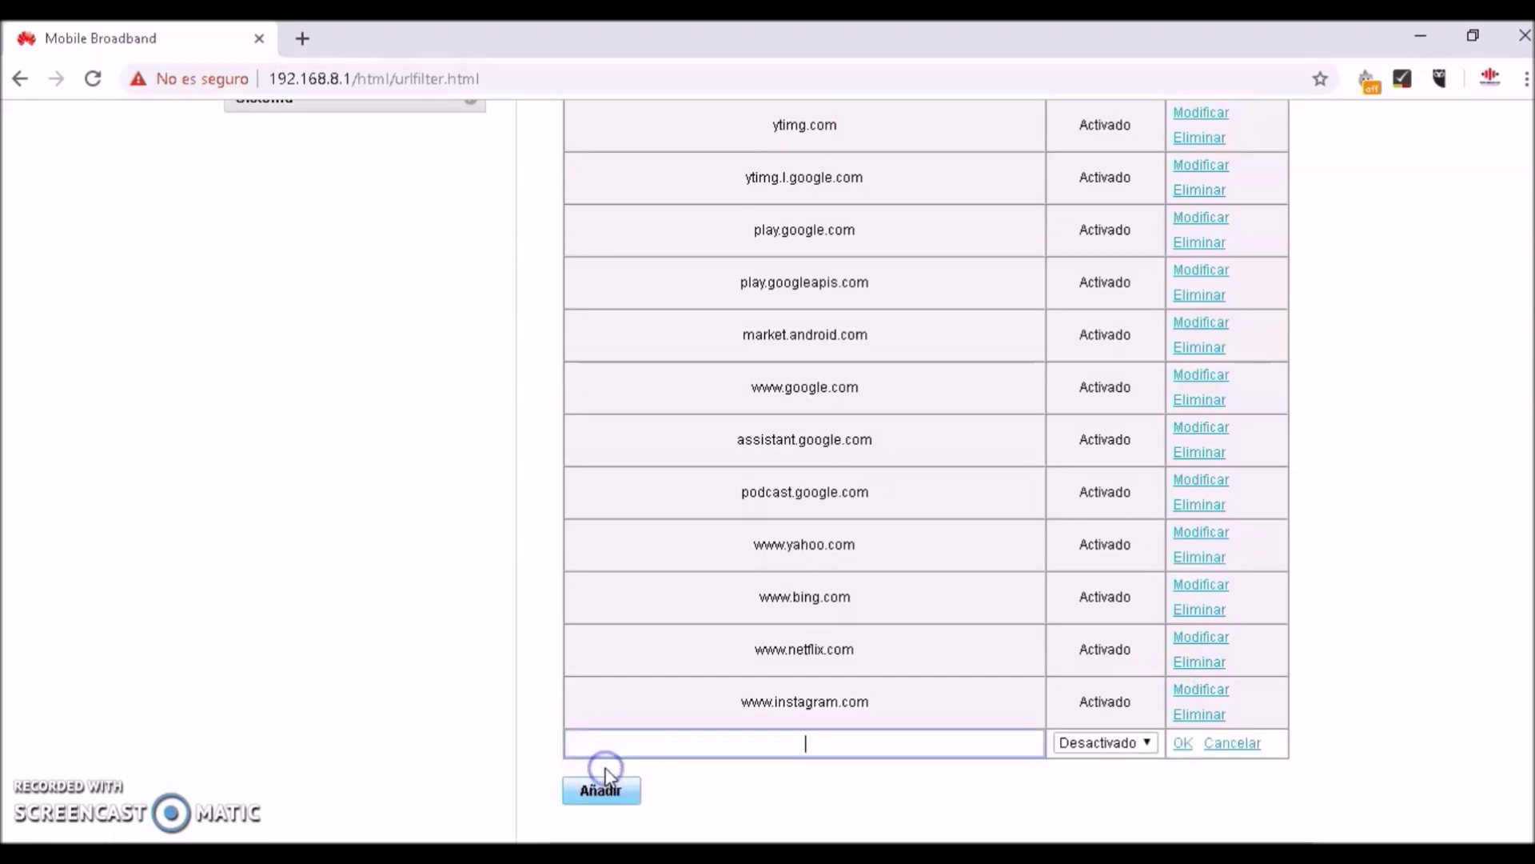
click(775, 747)
click(767, 743)
text(www.deezer.c)
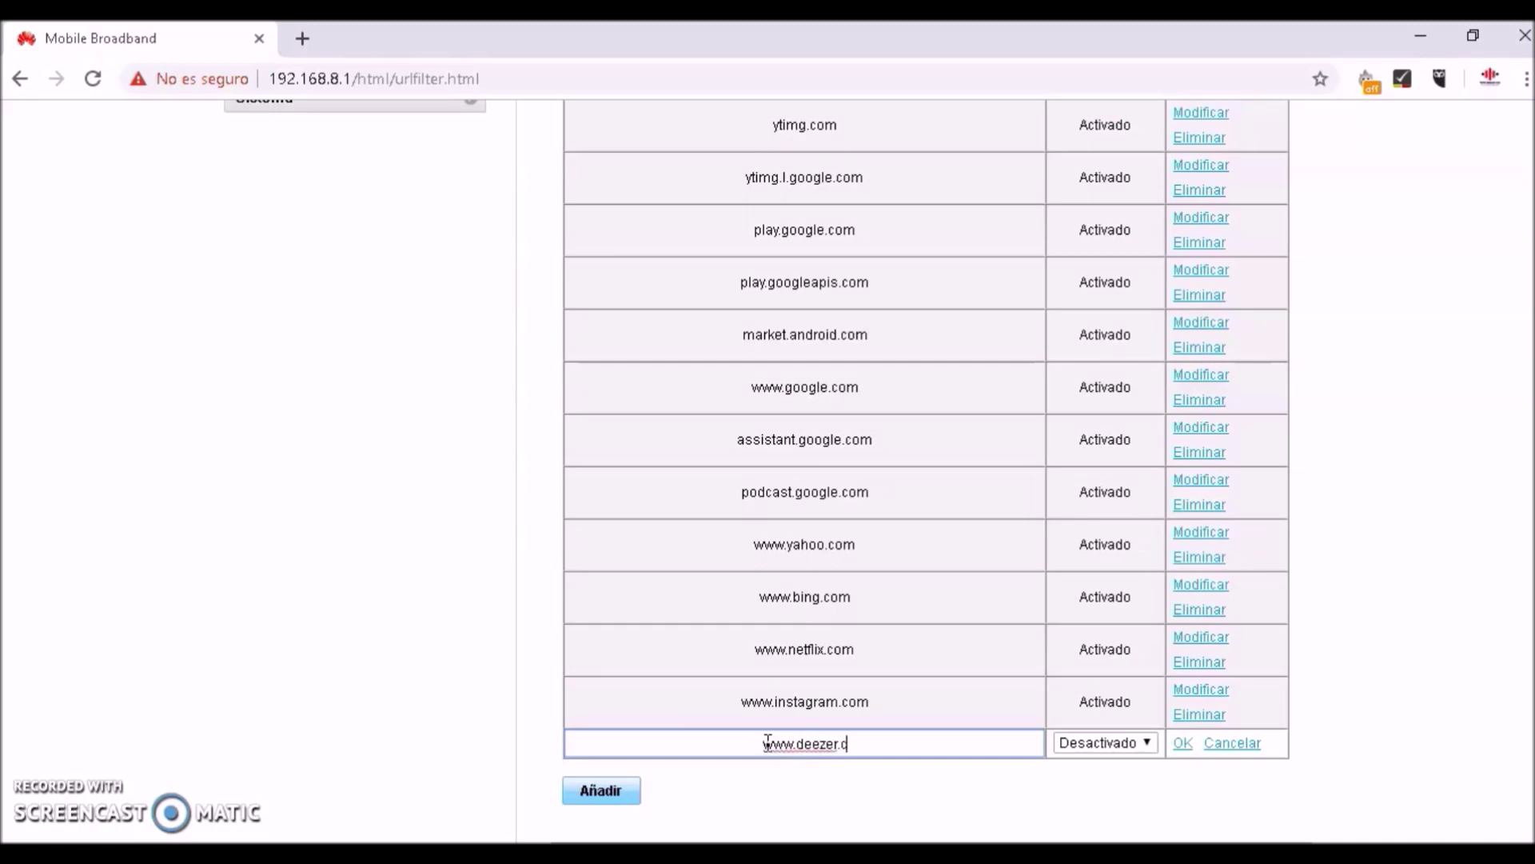